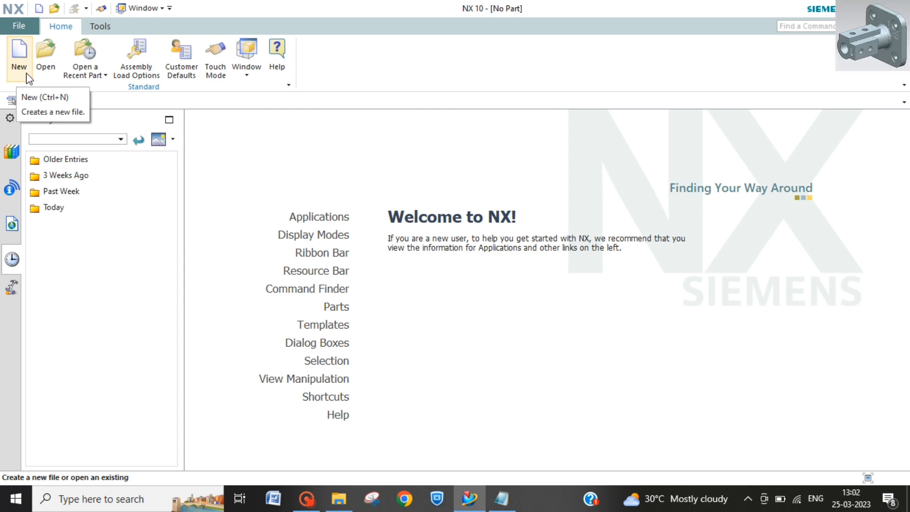
Step: Create a new part file from the Model template in millimetres, named model1.prt
left_click(24, 74)
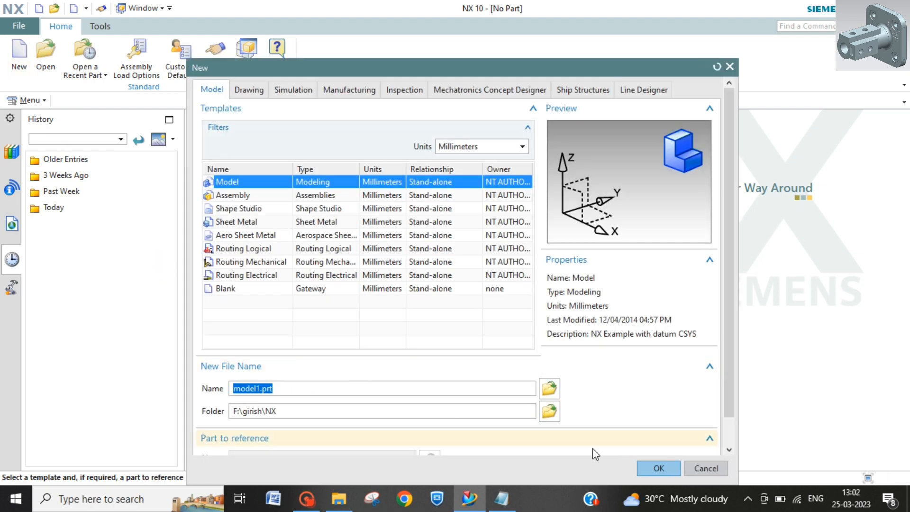
left_click(658, 467)
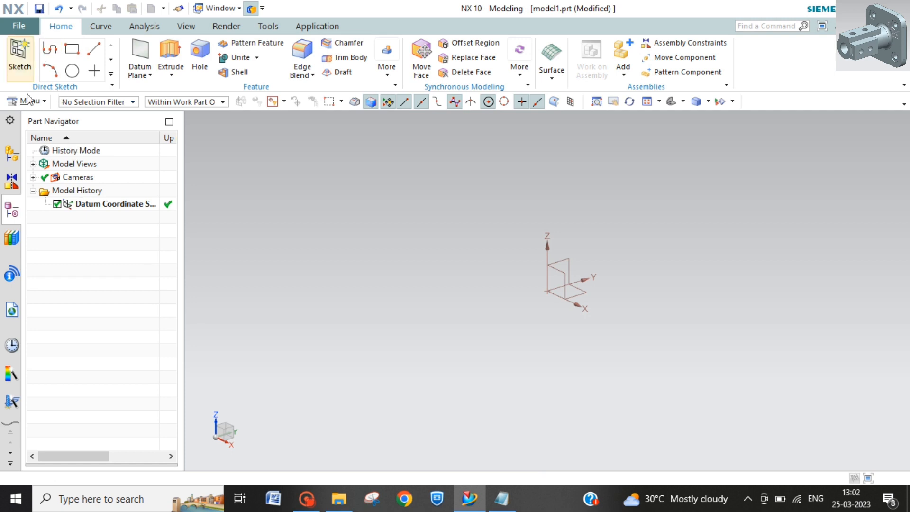
Step: Start a task-environment sketch on the XZ plane of the datum coordinate system and turn off continuous auto dimensioning
left_click(39, 104)
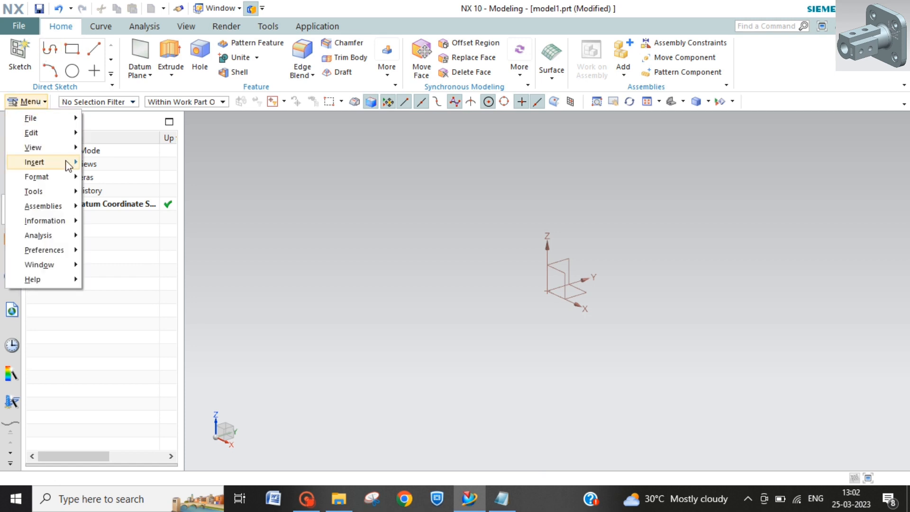
mouse_move(67, 162)
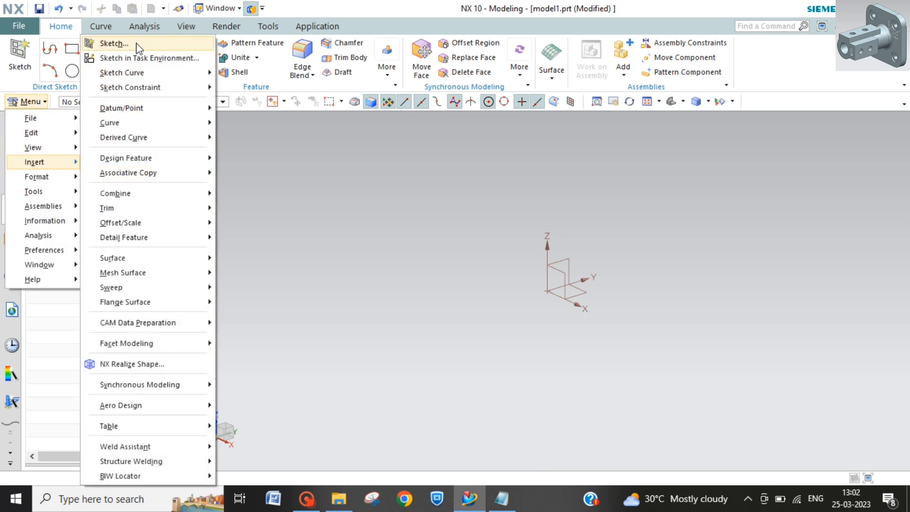
left_click(148, 57)
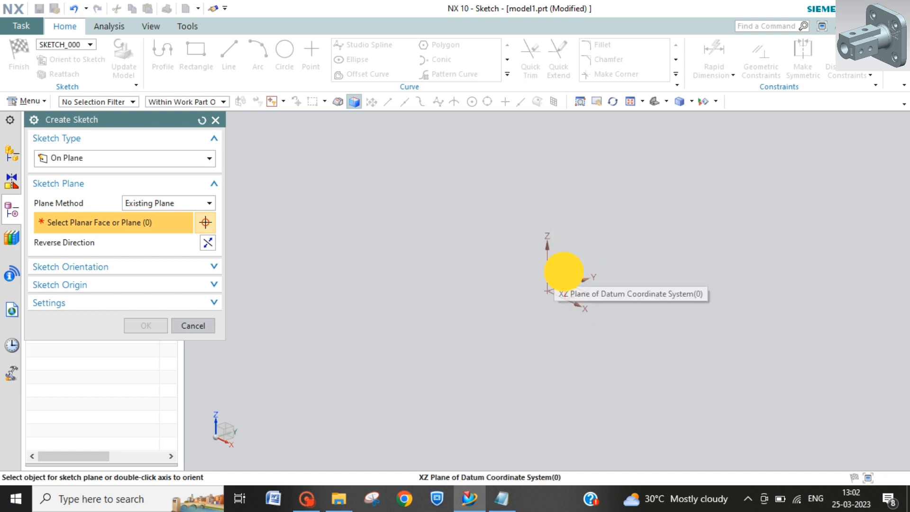
left_click(562, 271)
left_click(146, 326)
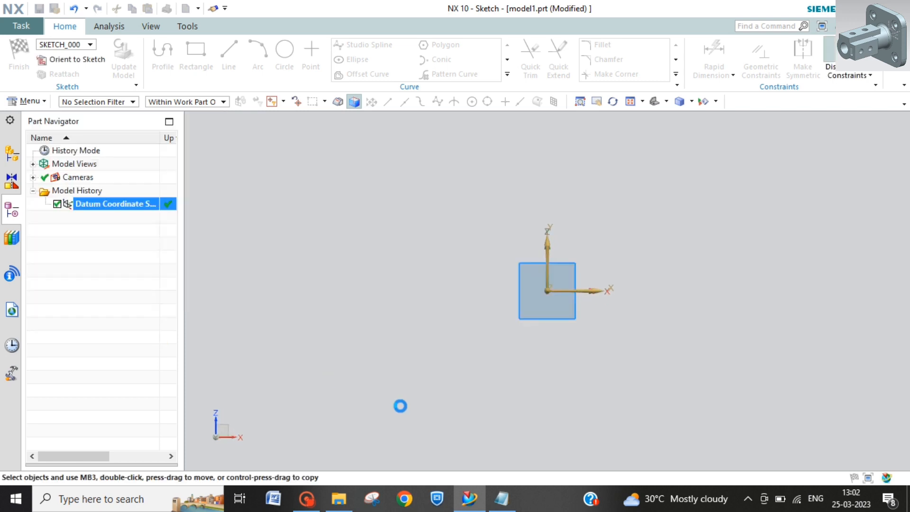
left_click(852, 87)
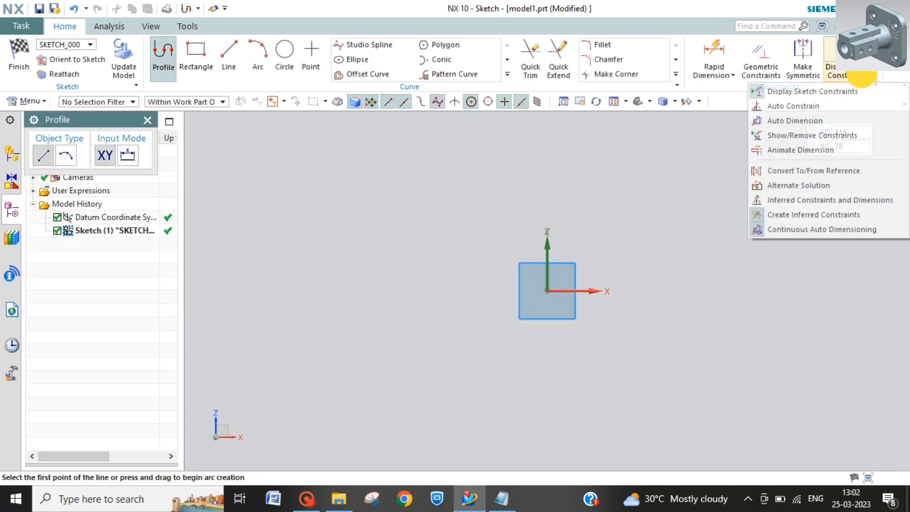
left_click(797, 233)
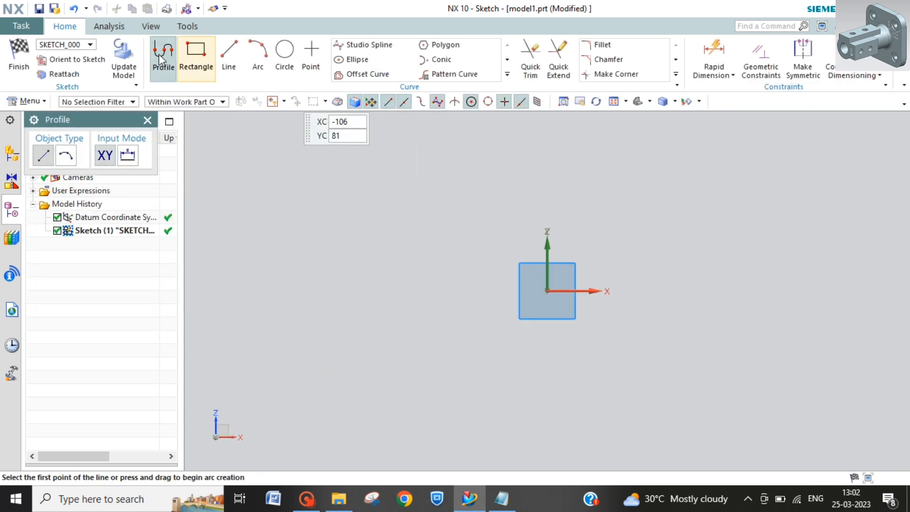
Step: Sketch an upright rectangle from its center at the sketch origin, about 73 mm wide and 80 mm high
left_click(197, 56)
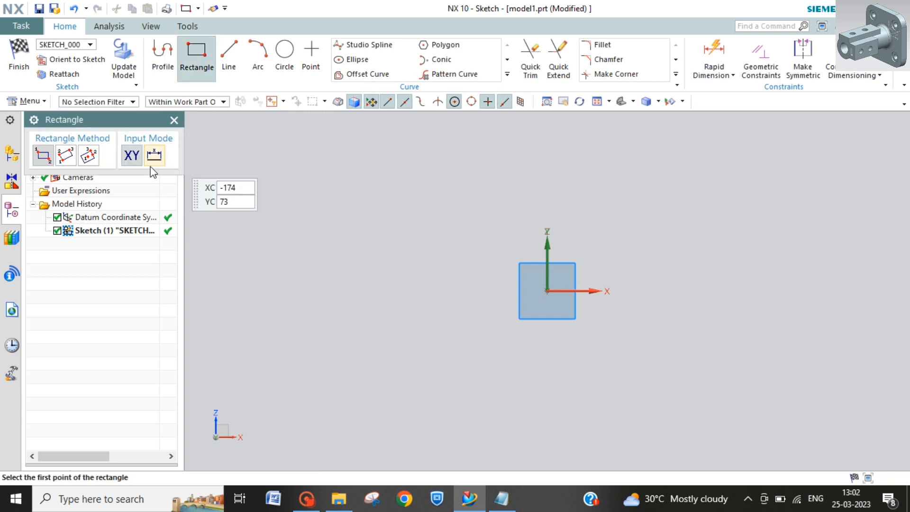
left_click(86, 154)
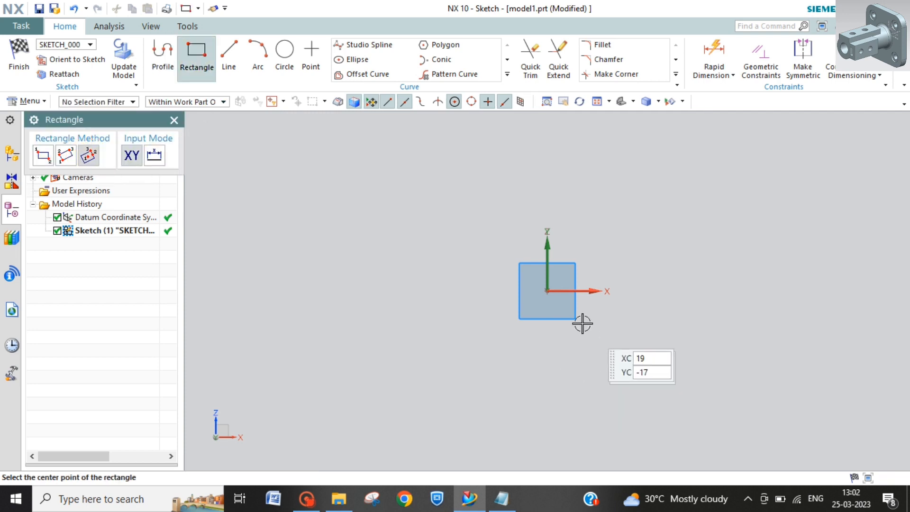
left_click(547, 291)
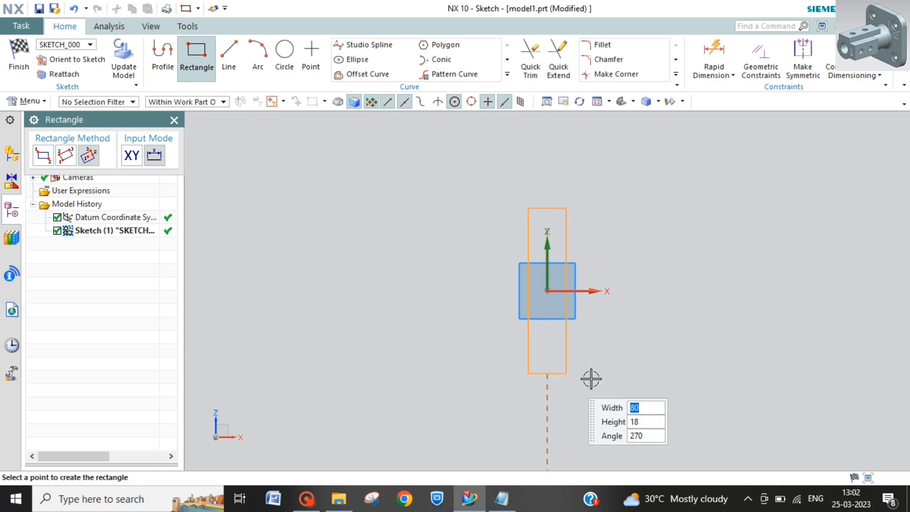
left_click(622, 373)
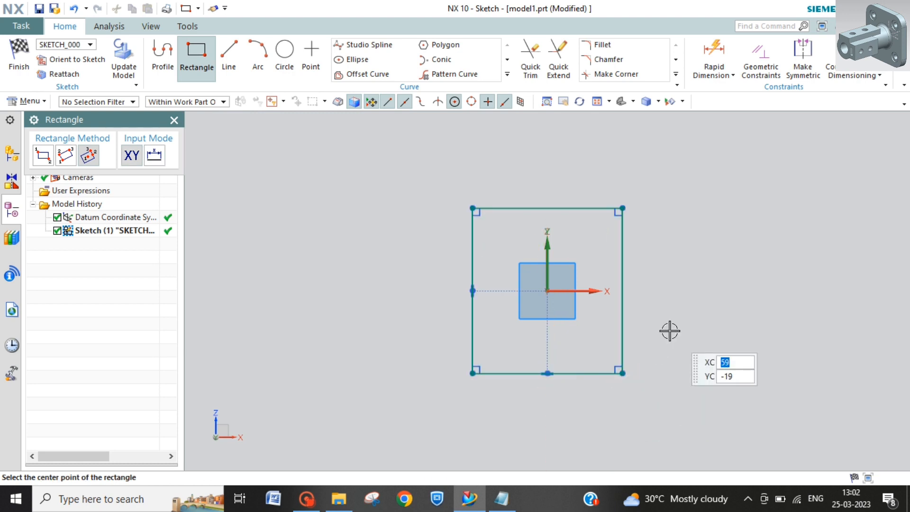
key("Escape")
Step: Dimension the rectangle's right edge and set its height to 105 mm
left_click(714, 51)
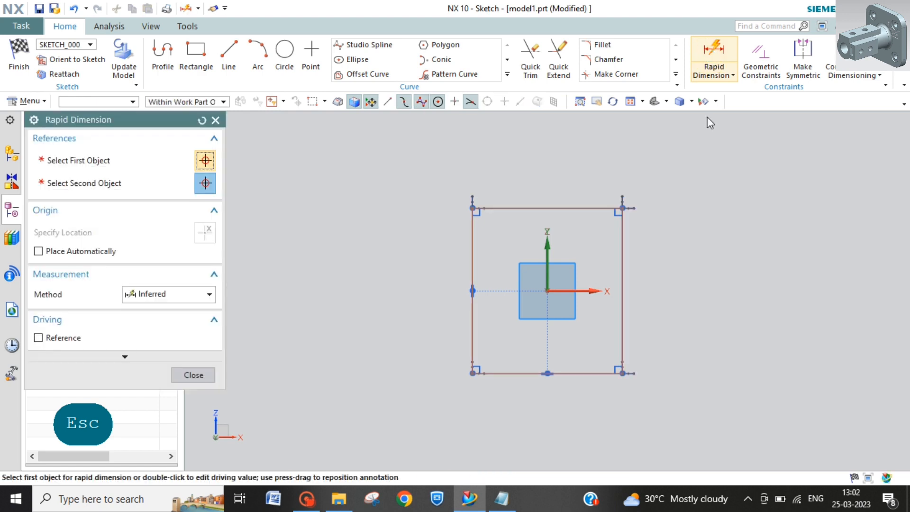
left_click(622, 309)
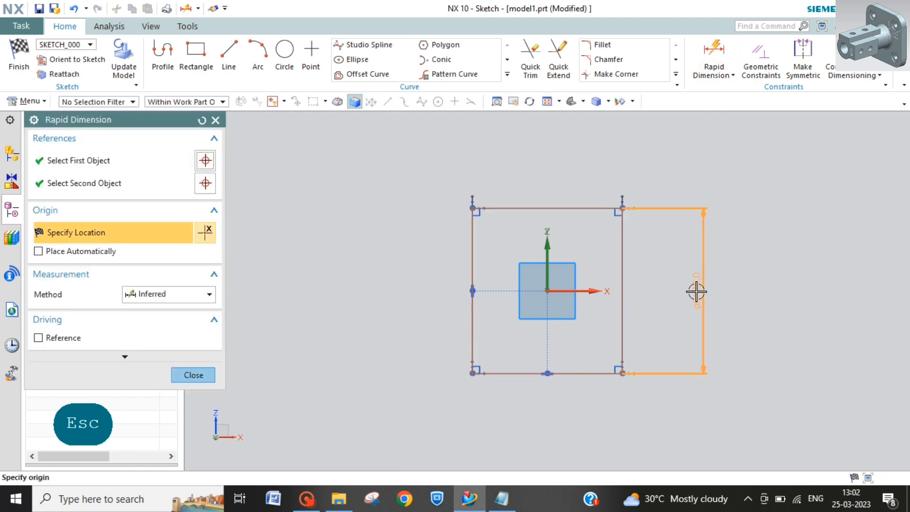
left_click(696, 292)
type("105")
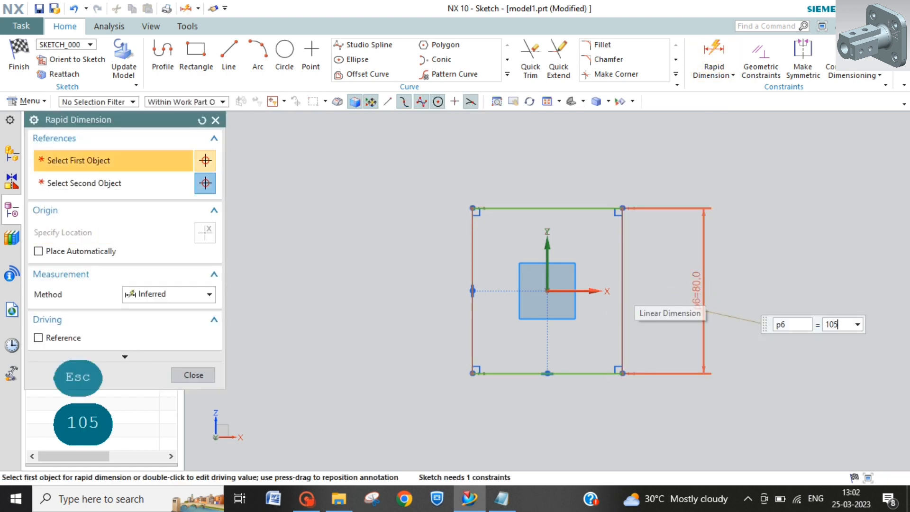
key("Return")
Step: Dimension the rectangle's top edge and set its width to 105 mm
left_click(593, 183)
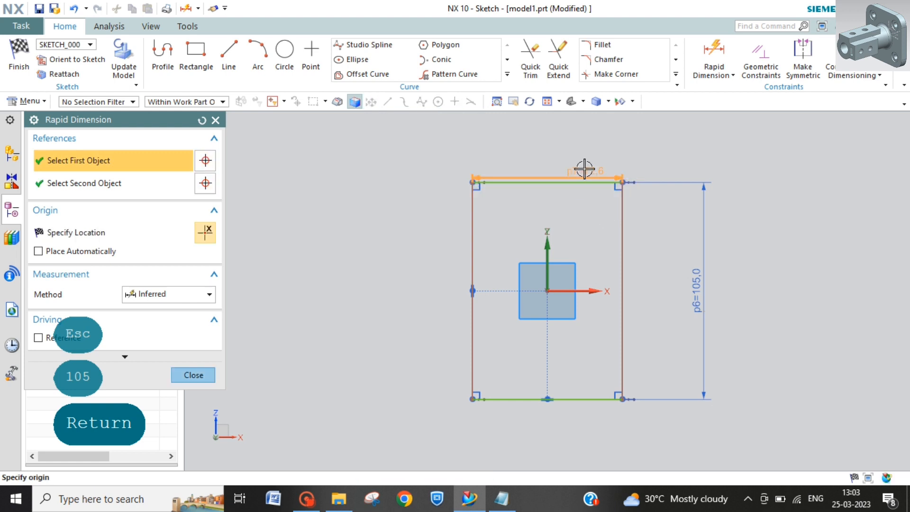
left_click(579, 138)
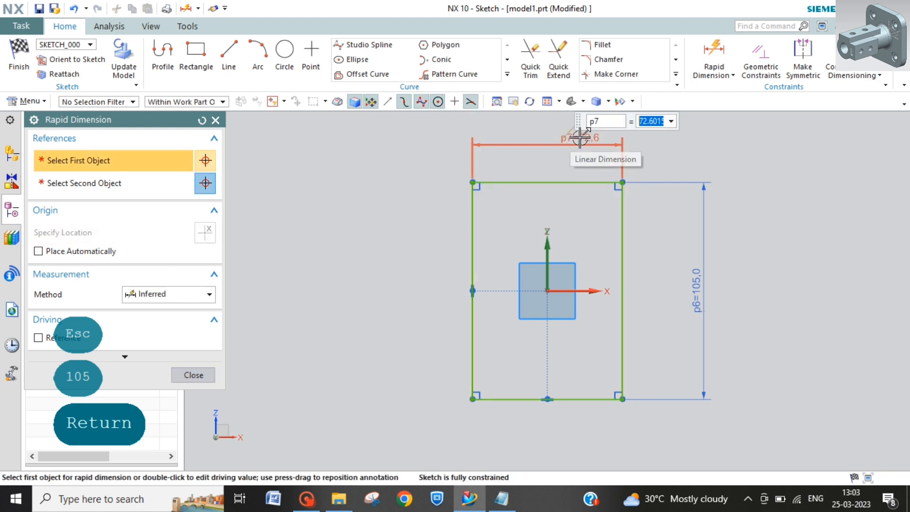
type("105")
key("Return")
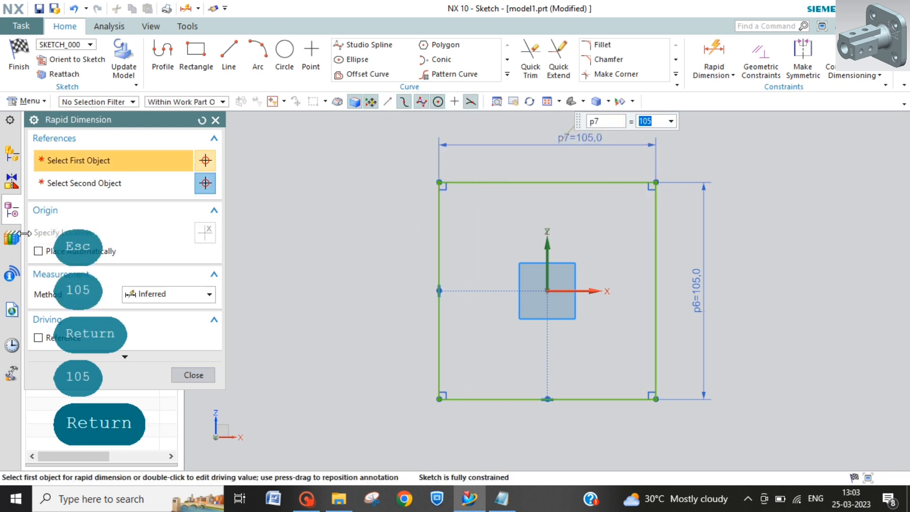
left_click(215, 120)
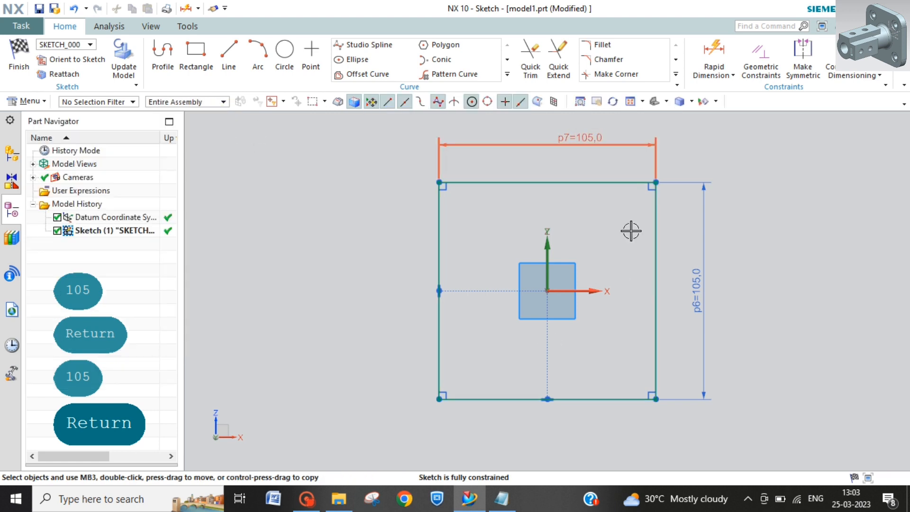
Step: Sketch a circle about 10.7 mm in diameter inside the rectangle's upper right corner
left_click(286, 52)
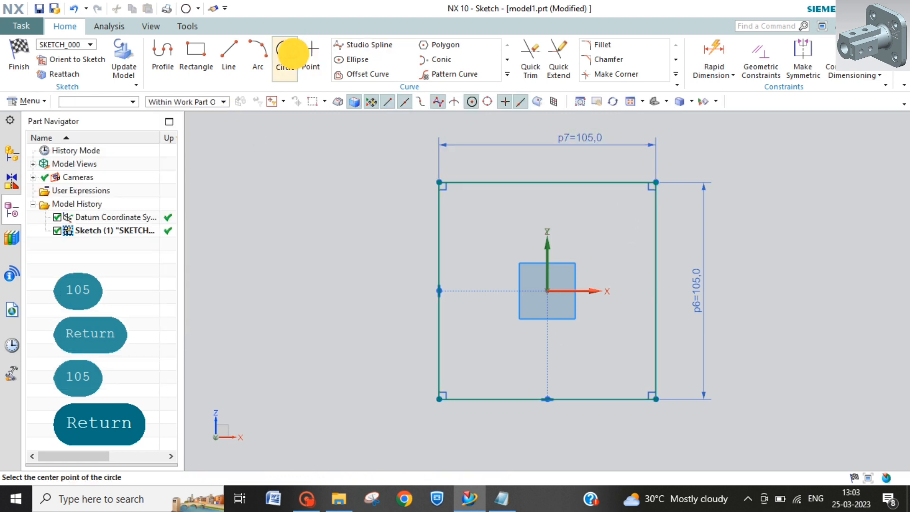
left_click(623, 209)
left_click(628, 219)
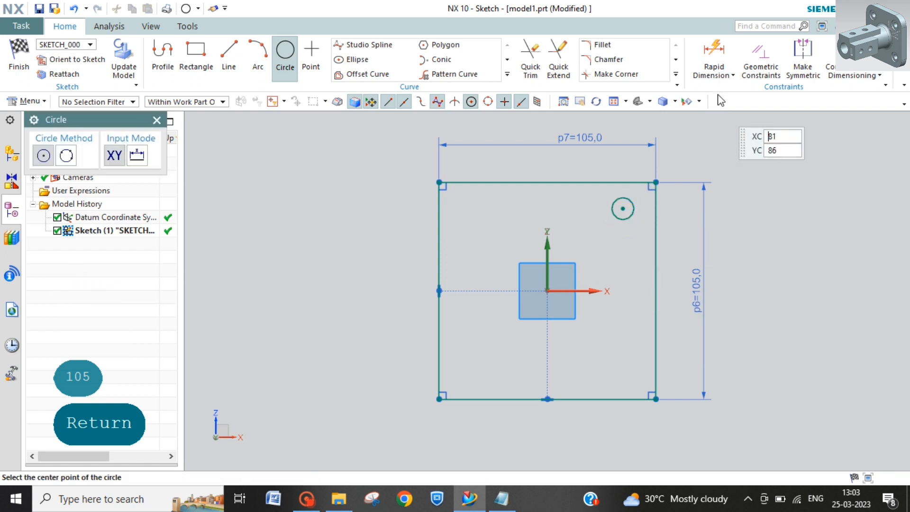
Step: Dimension the corner circle and set its diameter to 10 mm
left_click(711, 48)
left_click(633, 209)
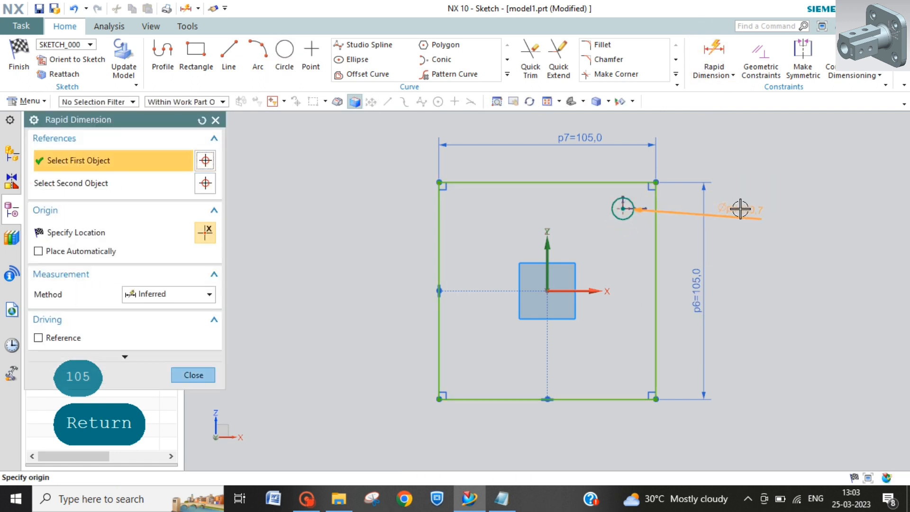
left_click(740, 200)
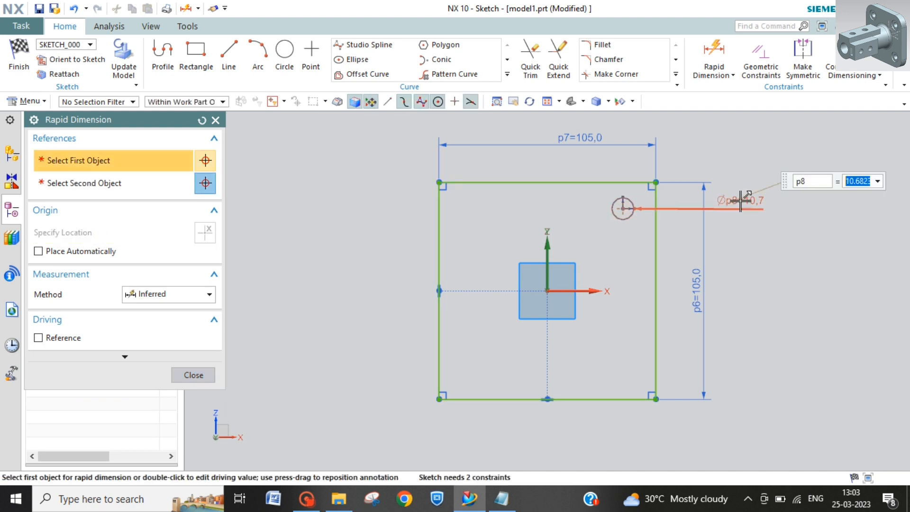
type("10")
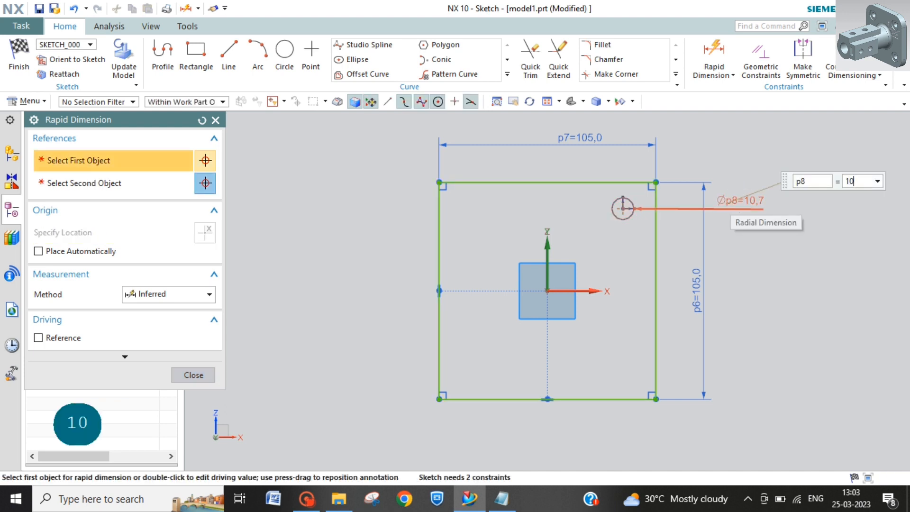
key("Return")
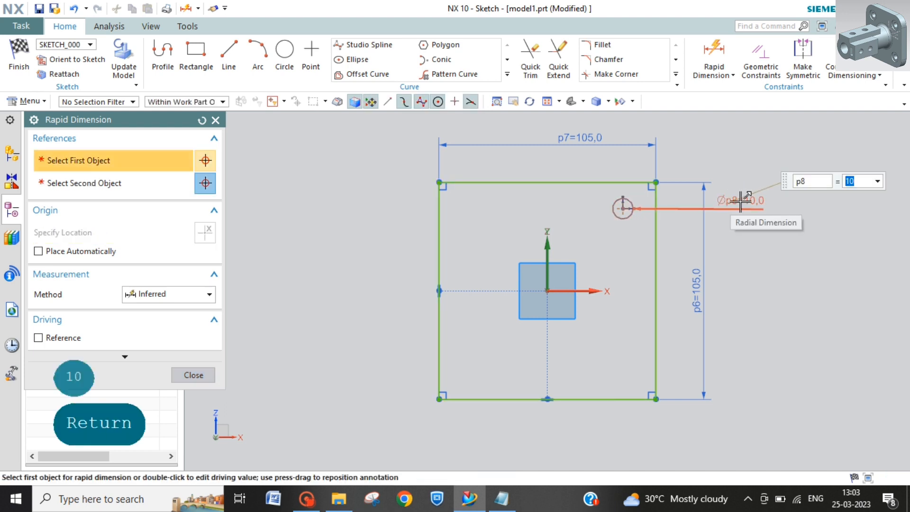
Step: Dimension the circle's center from the rectangle's top edge at 20 mm
left_click(624, 207)
left_click(619, 183)
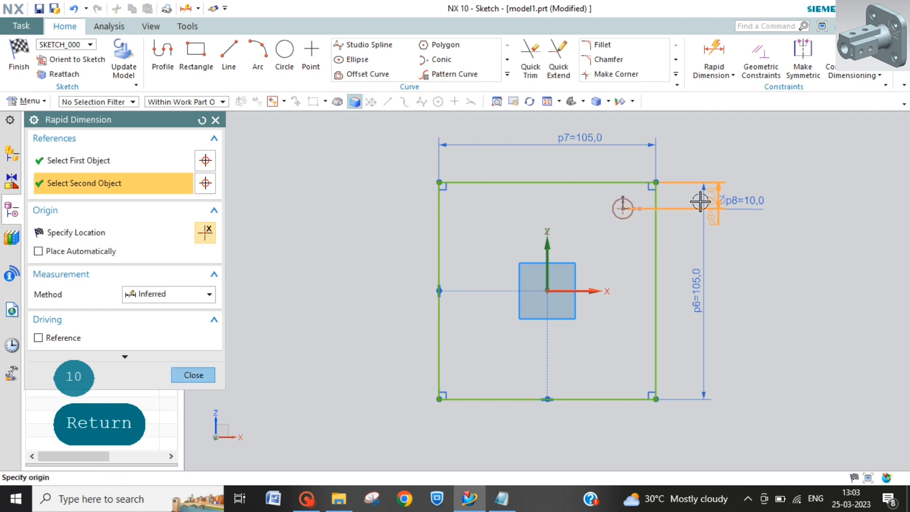
left_click(678, 197)
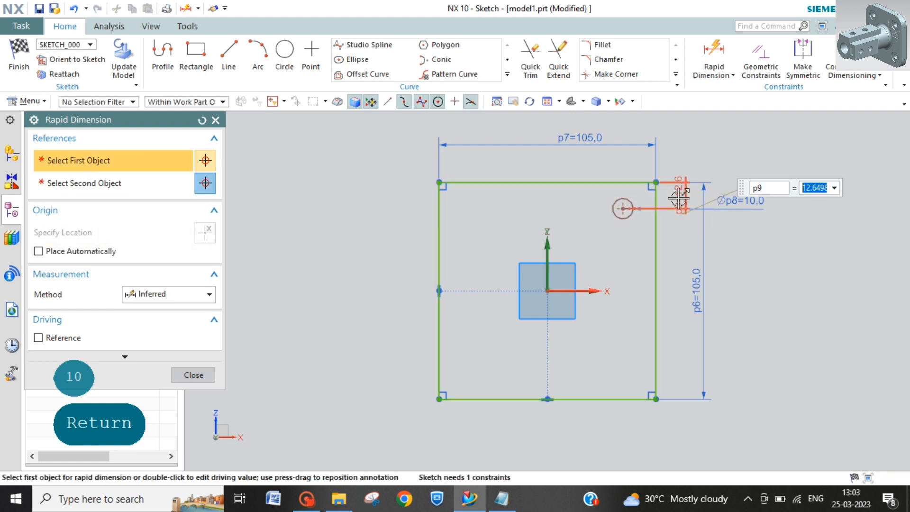
type("20")
key("Return")
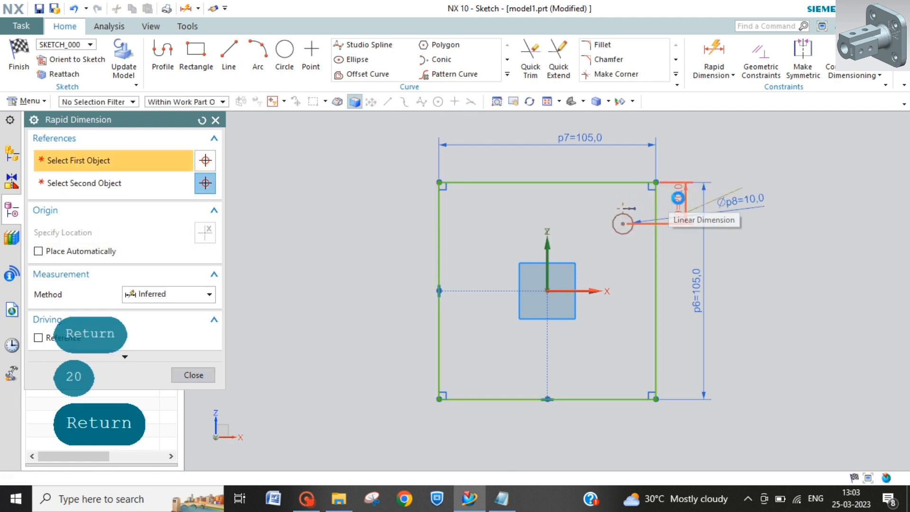
Step: Dimension the circle's center from the rectangle's right edge at 20 mm and reposition the diameter label level with the circle
left_click(623, 222)
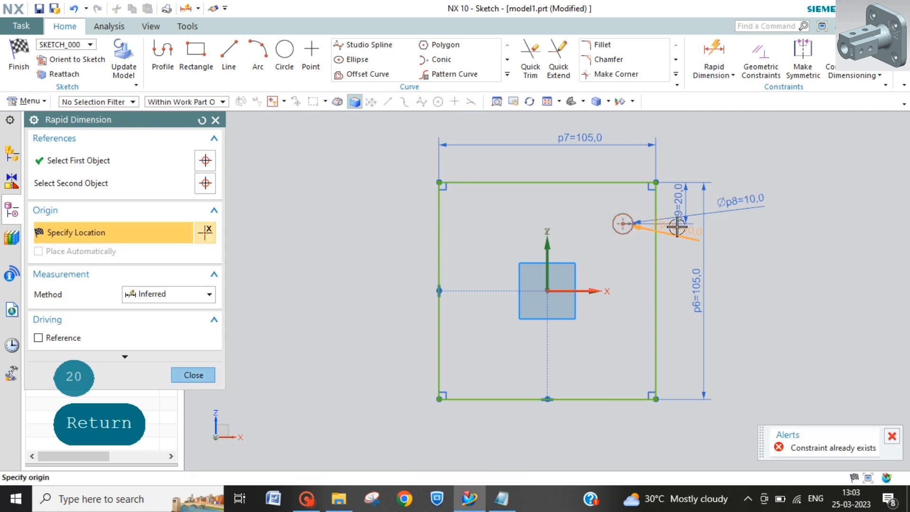
left_click(655, 202)
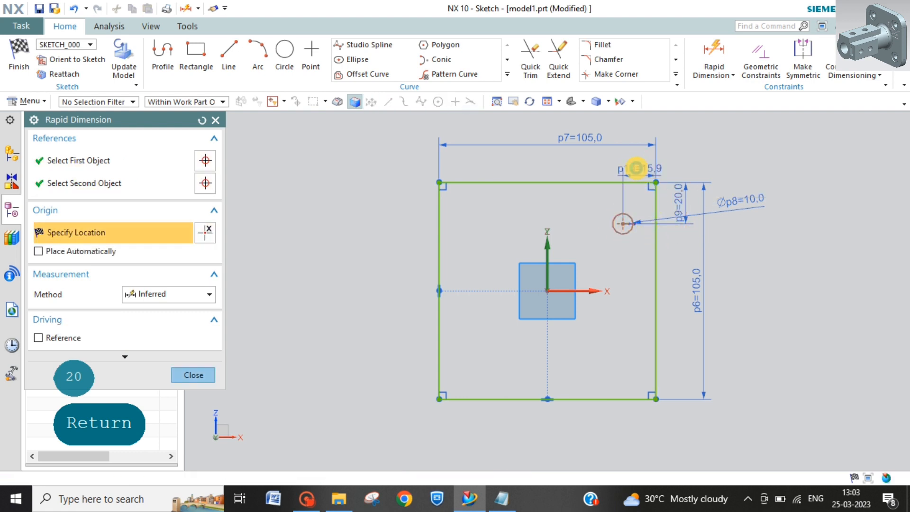
left_click(636, 170)
type("20")
key("Return")
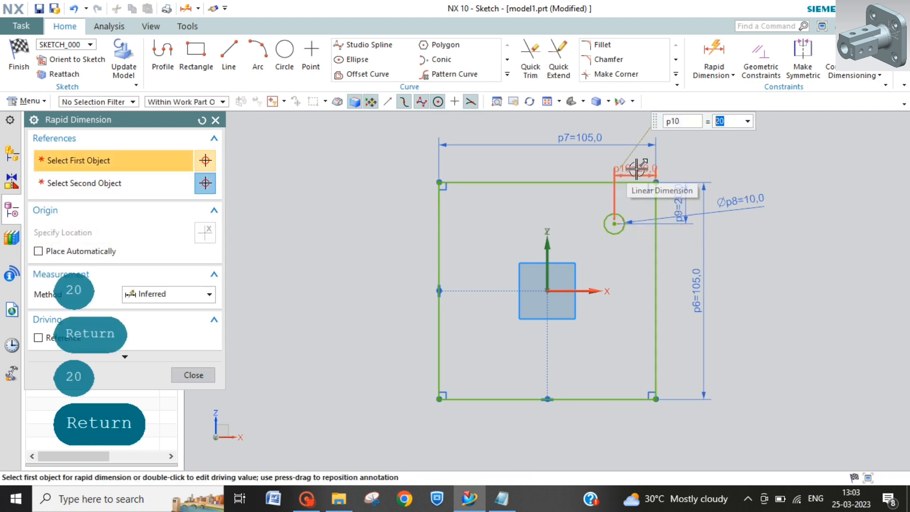
key("Escape")
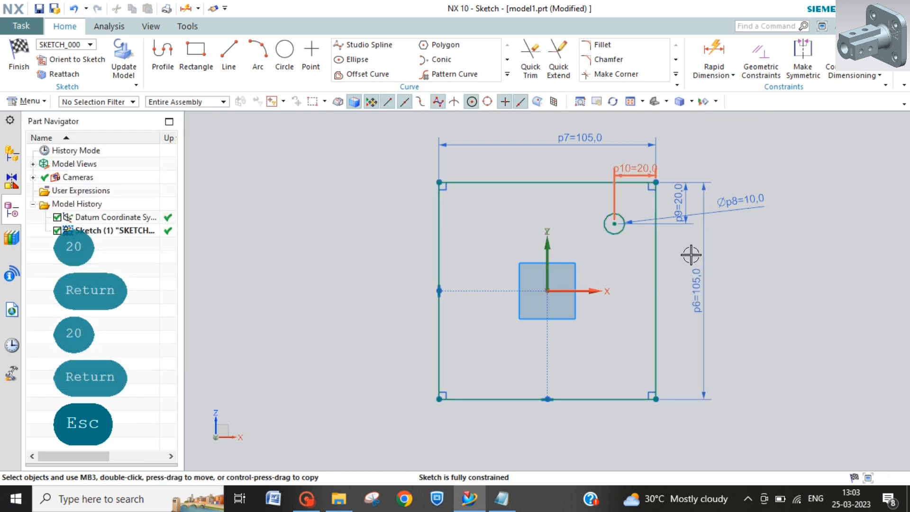
left_click_drag(748, 201, 748, 218)
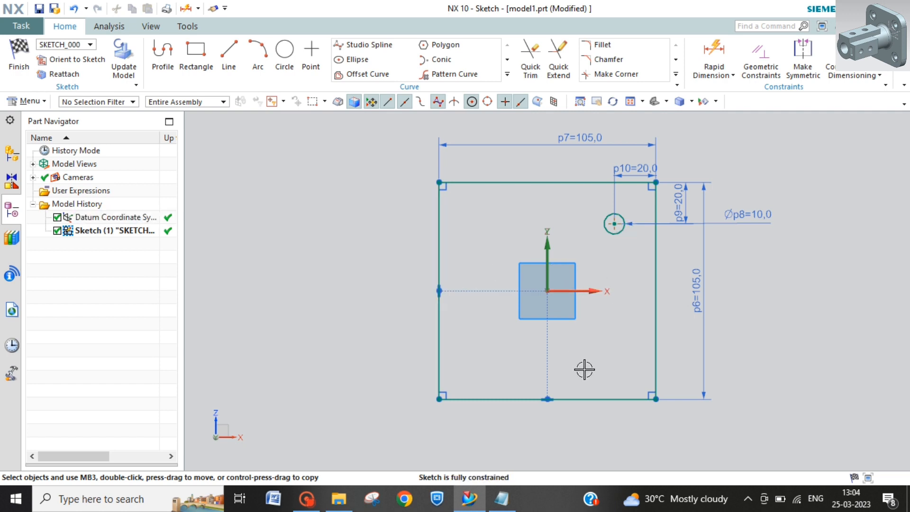
Step: Set up a linear Pattern Curve of the 10 mm circle along the horizontal and vertical axes, reversing both directions into the square
left_click(480, 74)
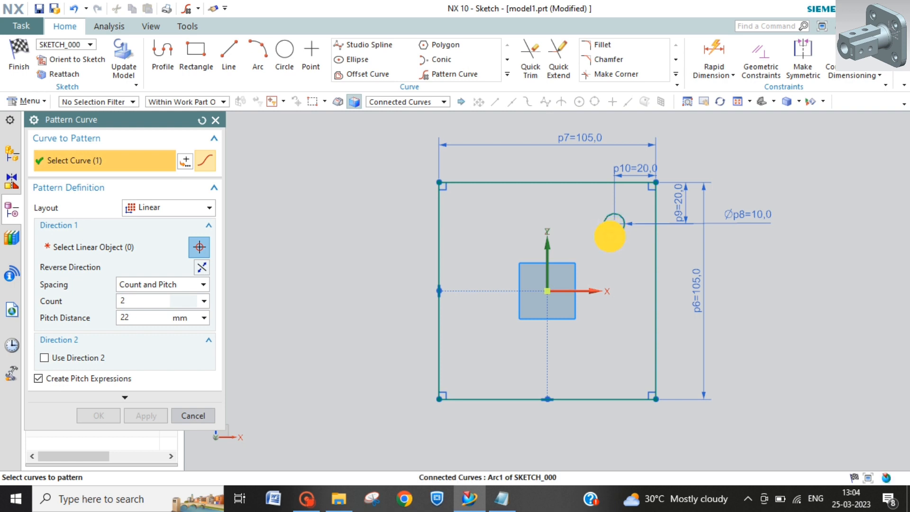
left_click(611, 234)
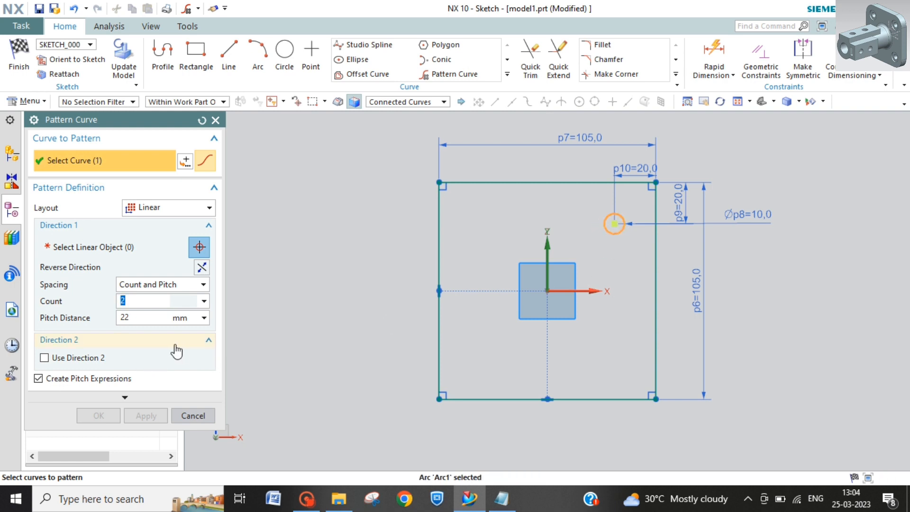
left_click(44, 357)
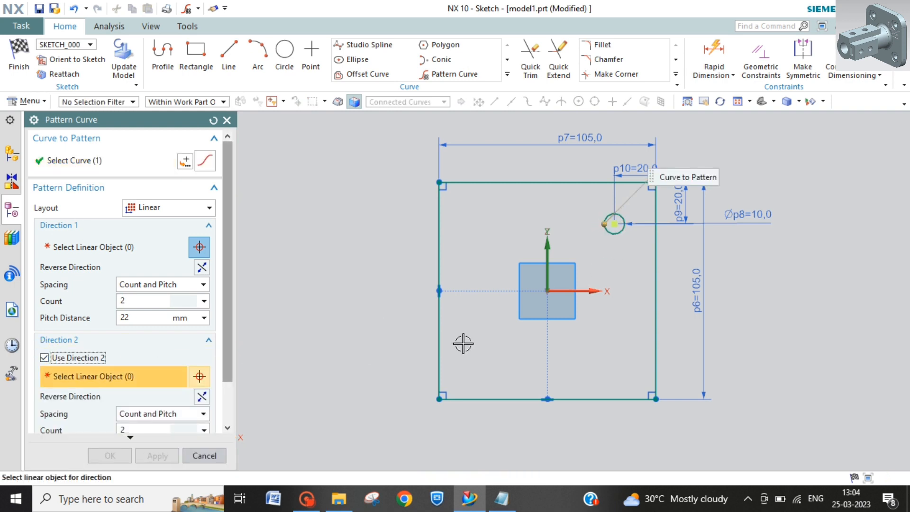
left_click(79, 254)
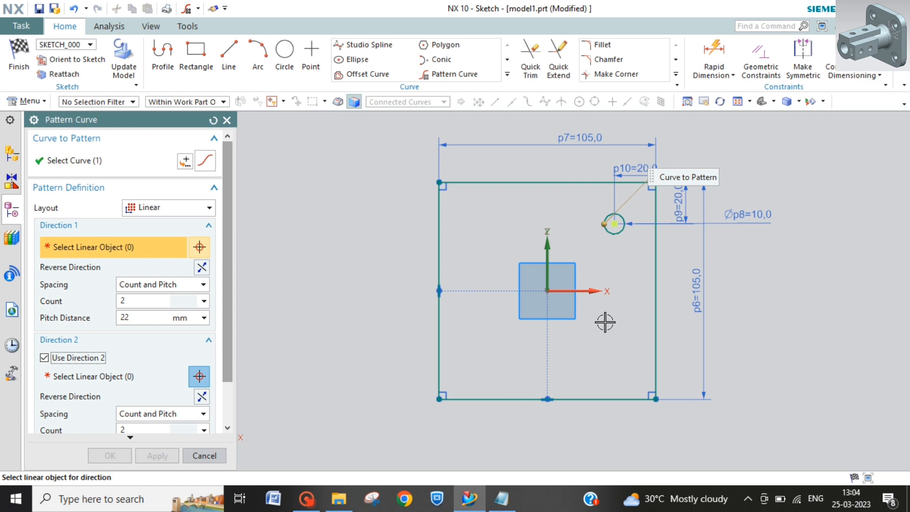
left_click(596, 291)
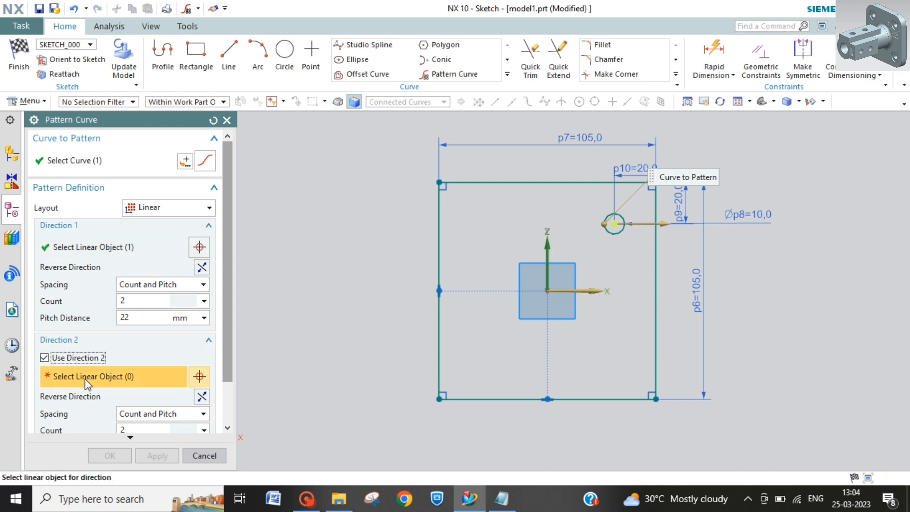
left_click(548, 252)
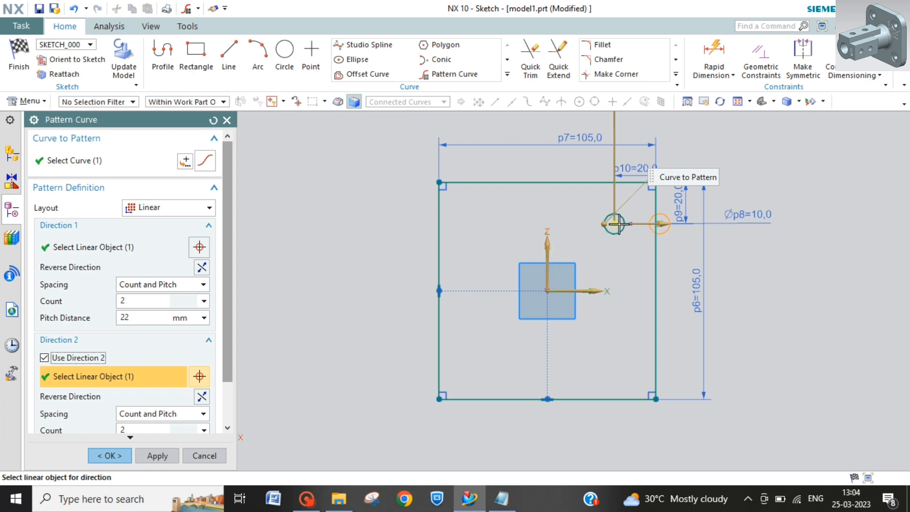
left_click(202, 398)
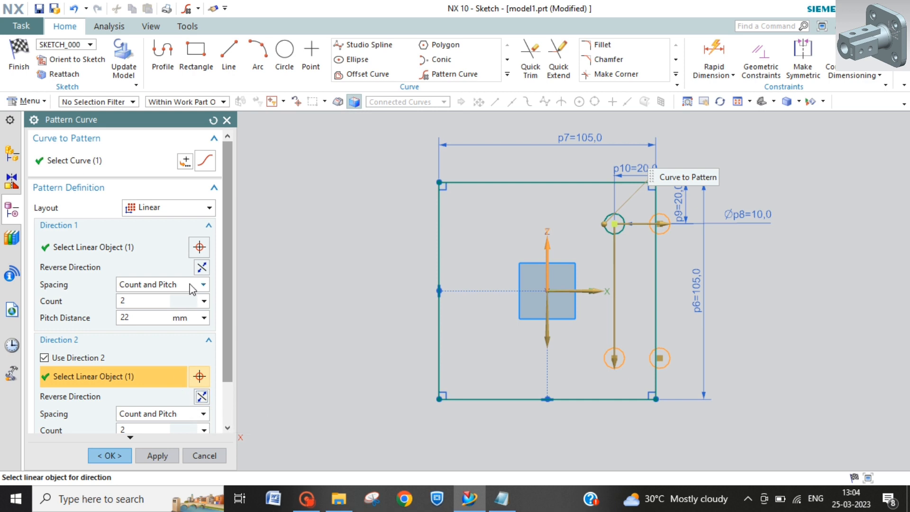
left_click(202, 269)
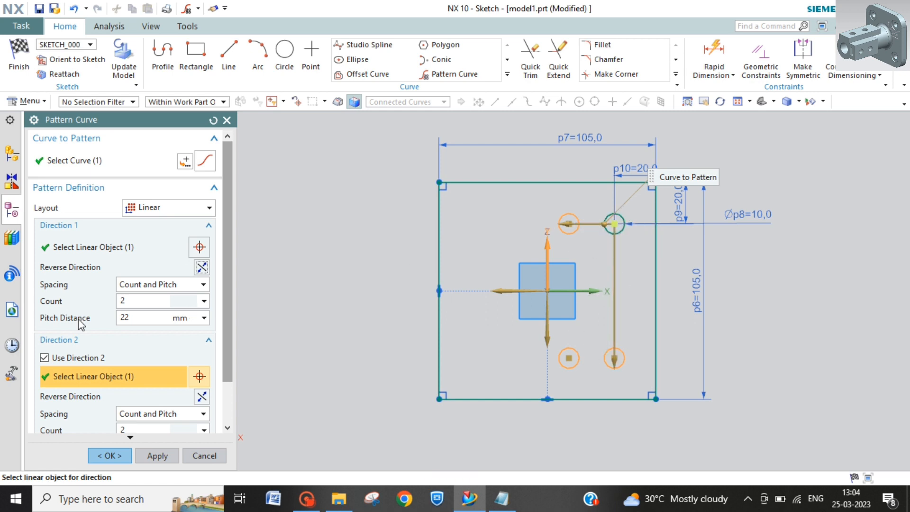
left_click(190, 285)
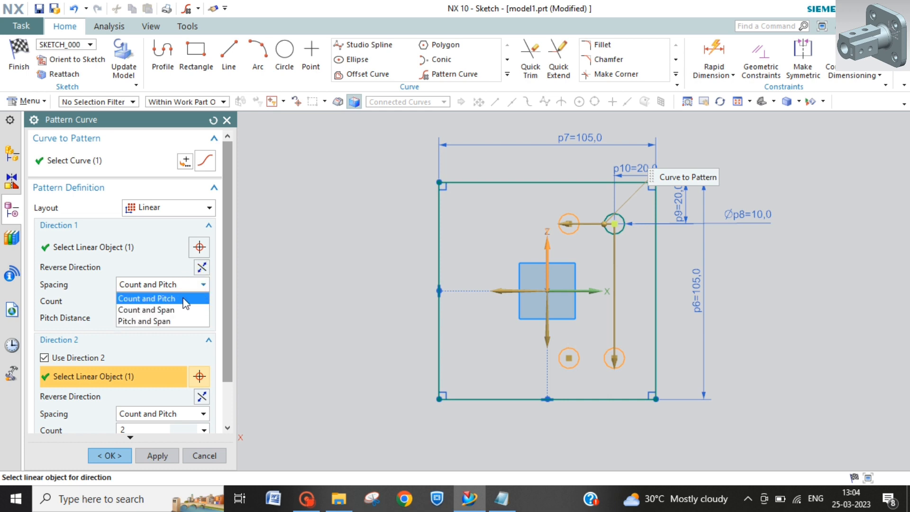
left_click(170, 311)
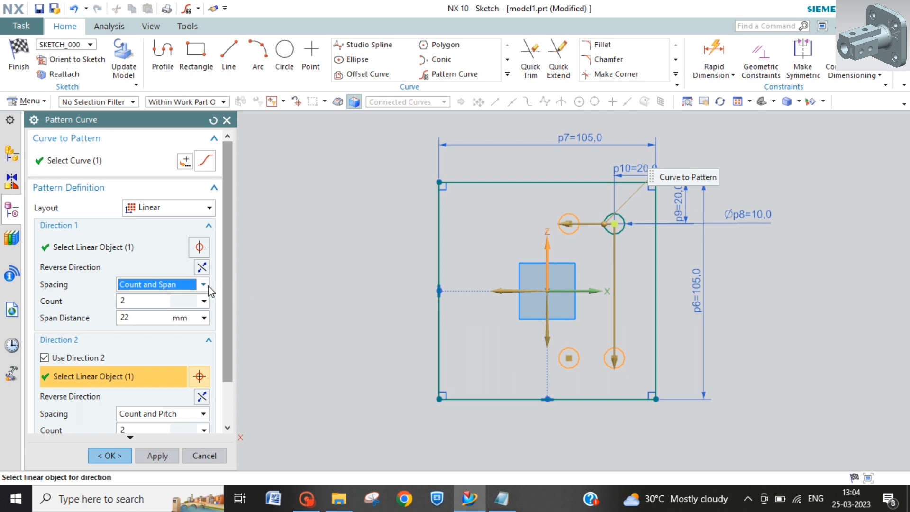
left_click(204, 284)
left_click(159, 321)
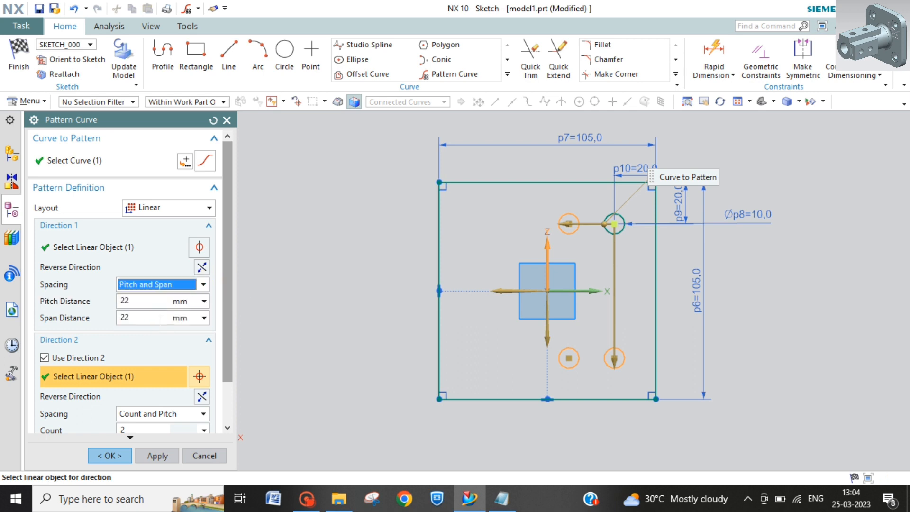
left_click(203, 284)
left_click(152, 299)
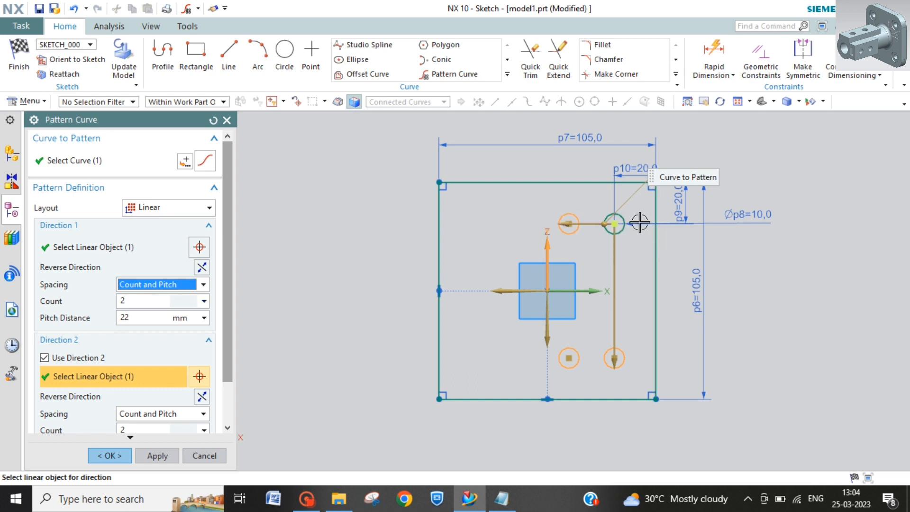
Step: Set the first direction's pitch distance to 65 mm and create the two-by-two circle pattern with 65 mm pitch in both directions
left_click(146, 318)
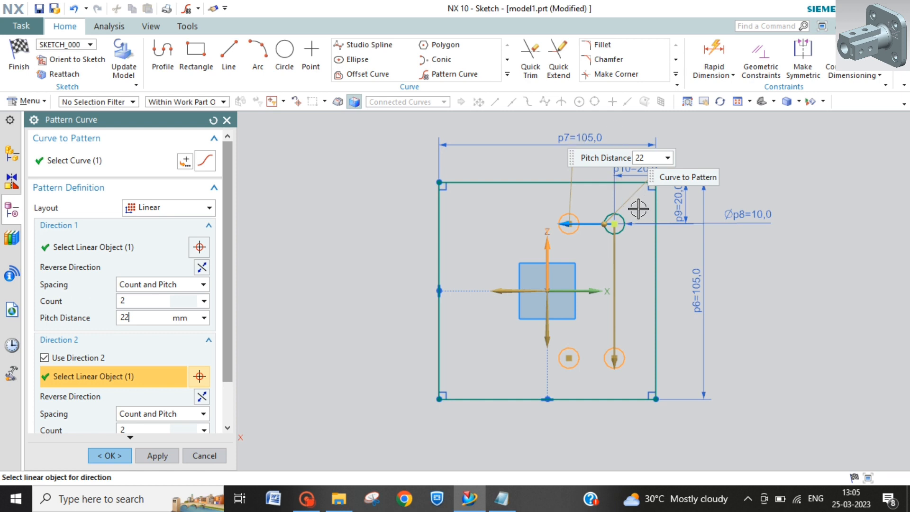
key("BackSpace")
key("BackSpace")
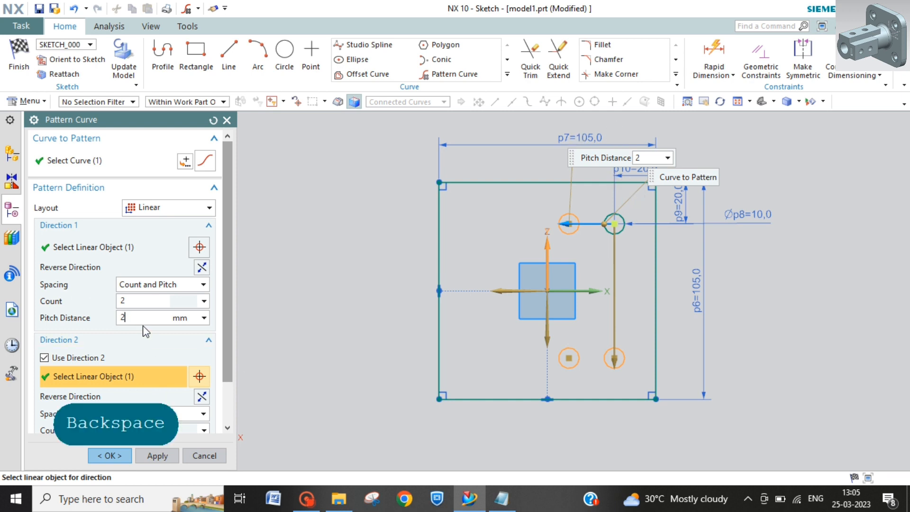
type("65")
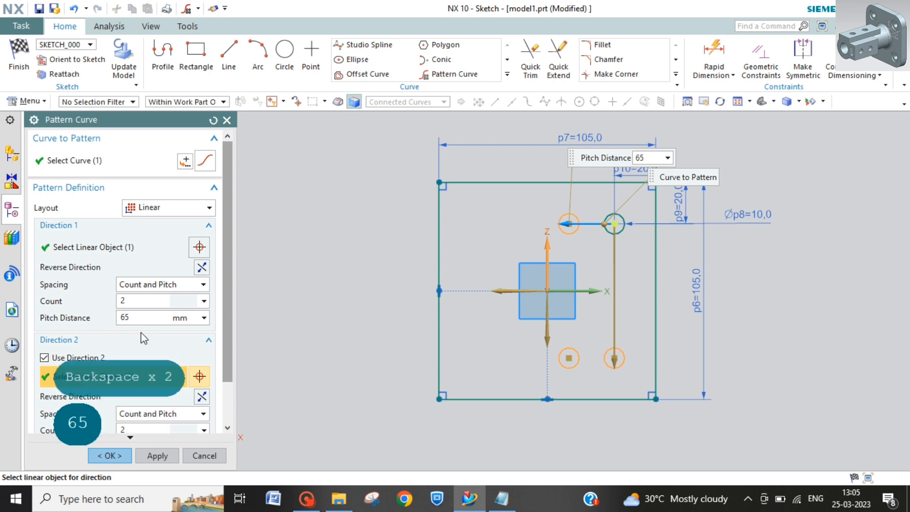
scroll(147, 428, "down", 1)
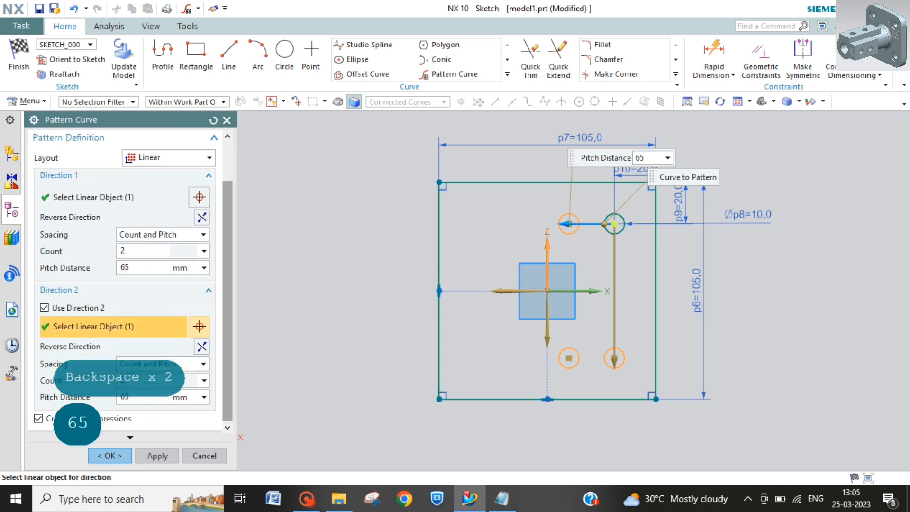
left_click(138, 398)
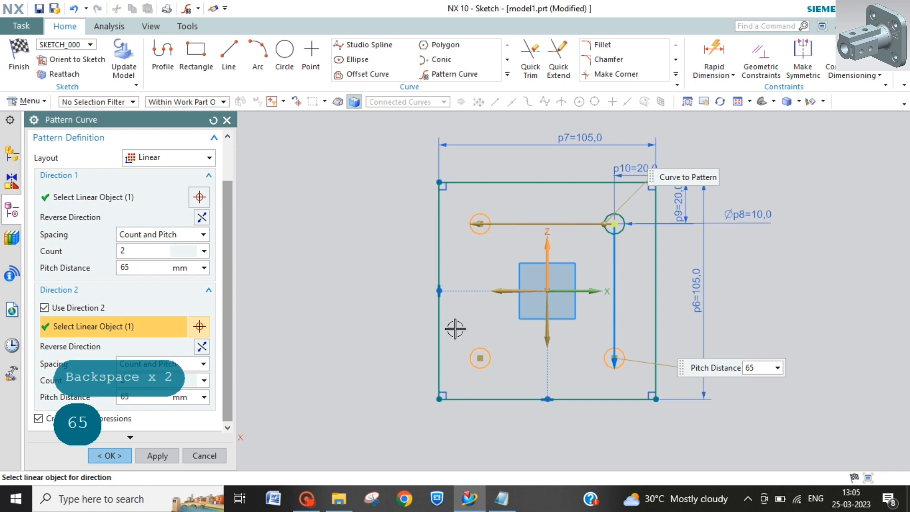
left_click(110, 455)
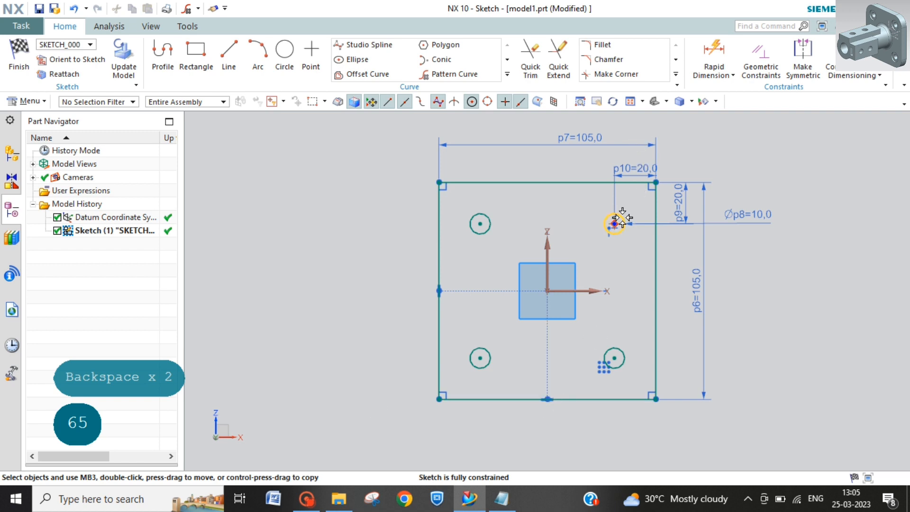
Step: Finish the sketch and extrude the square profile with its four holes from 0 to 12 mm
left_click(20, 55)
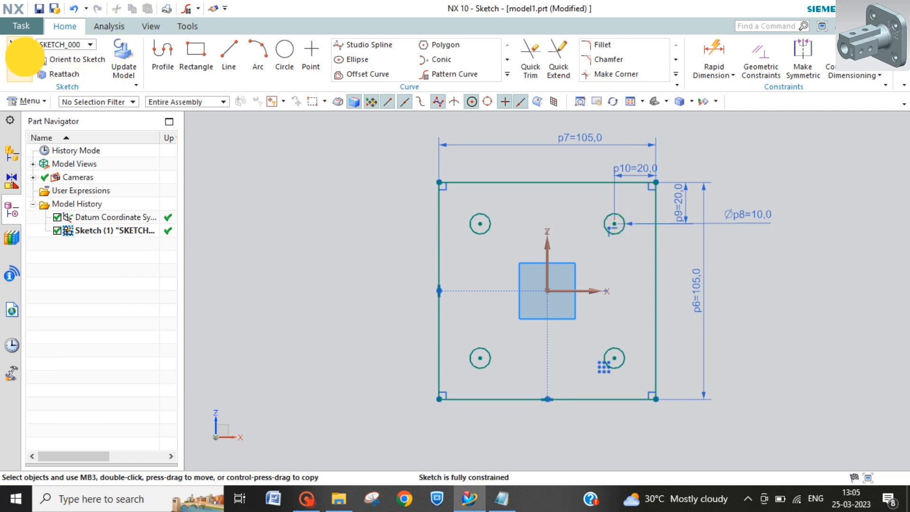
left_click(172, 49)
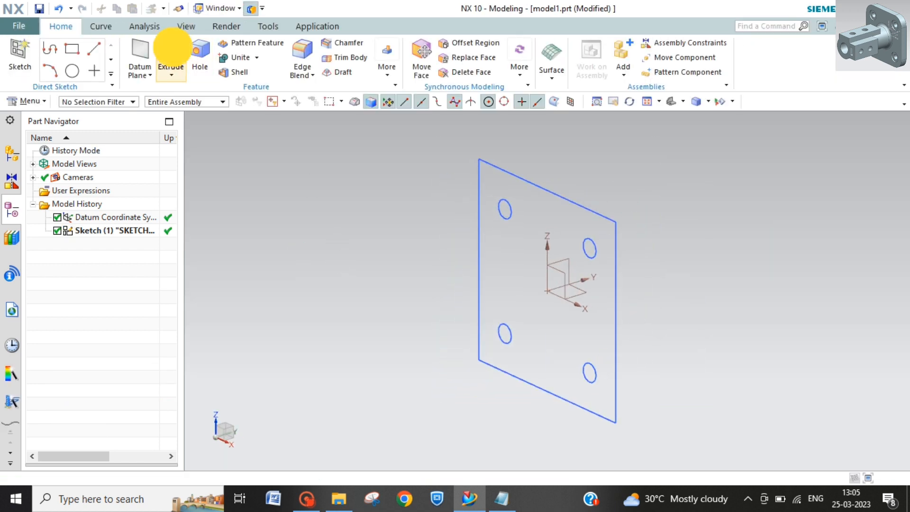
left_click(564, 195)
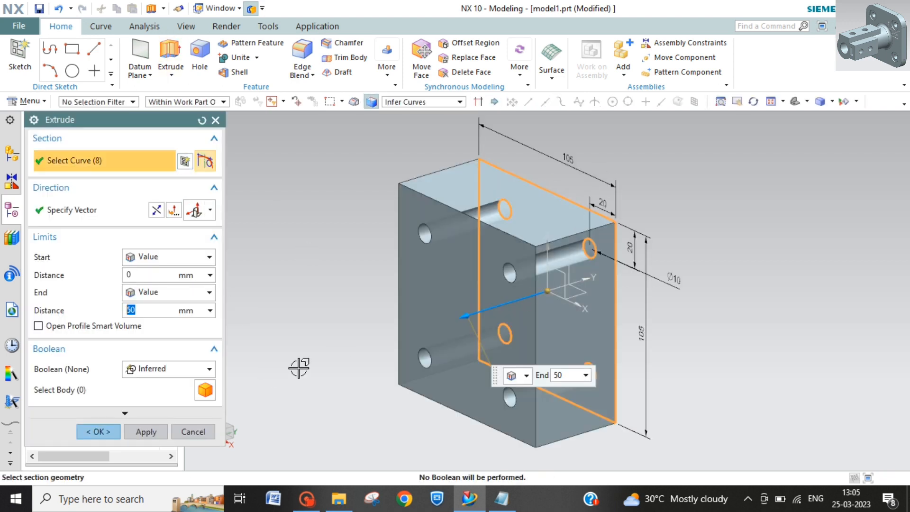
left_click(154, 311)
type("12")
key("Return")
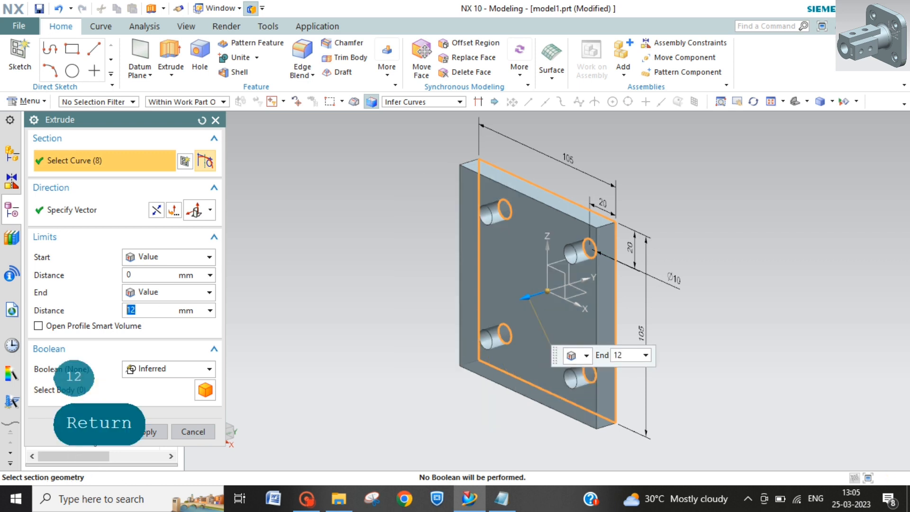
key("Return")
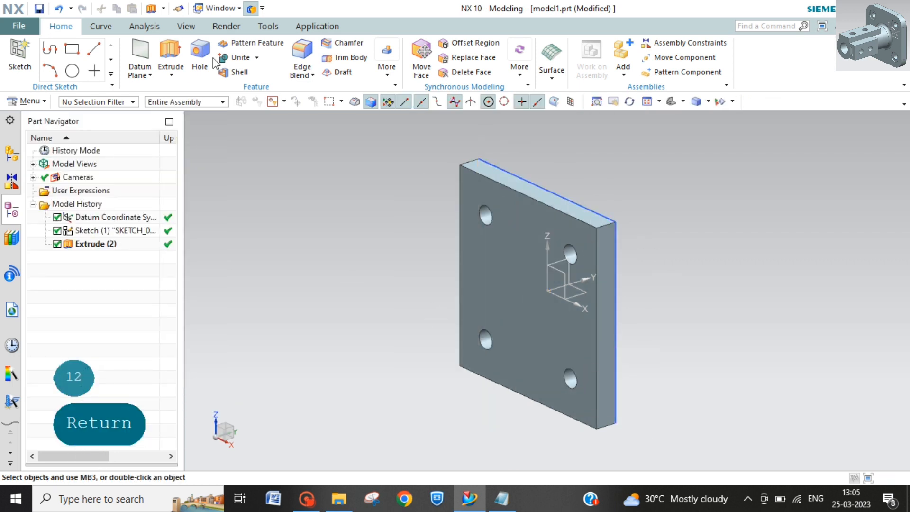
Step: Blend the plate's four corner edges with a 20 mm circular radius
left_click(301, 49)
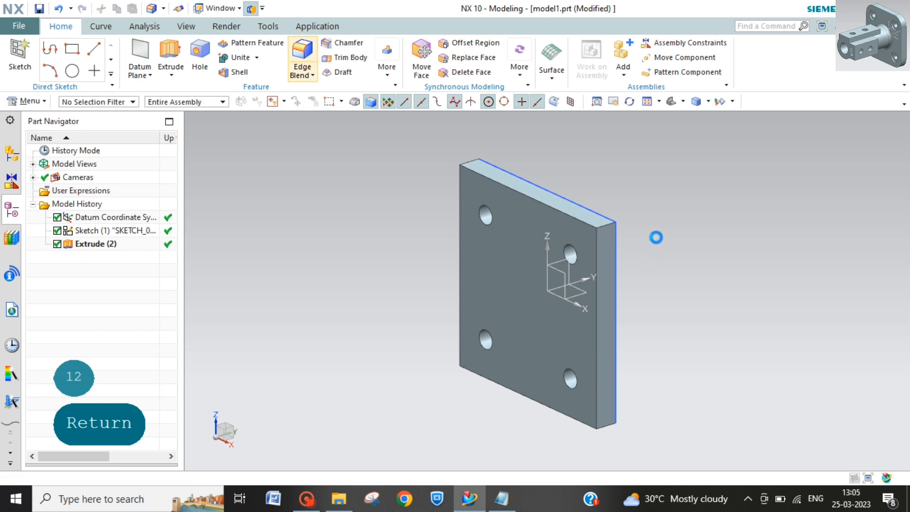
left_click(606, 221)
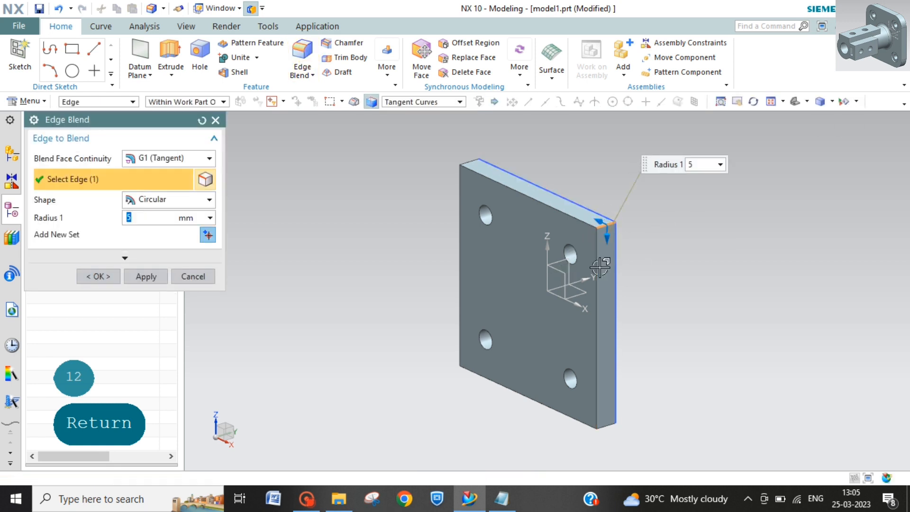
left_click(603, 424)
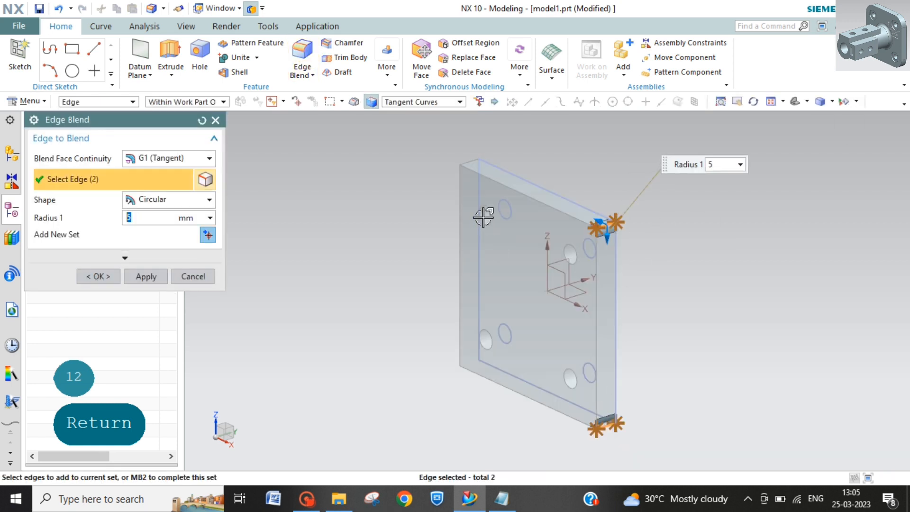
left_click(469, 162)
middle_click_drag(443, 340, 510, 301)
left_click(510, 302)
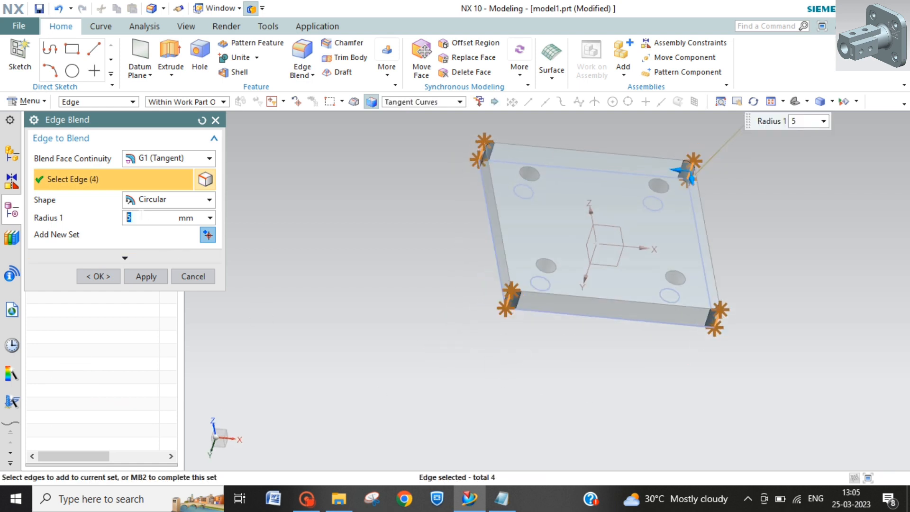
type("20")
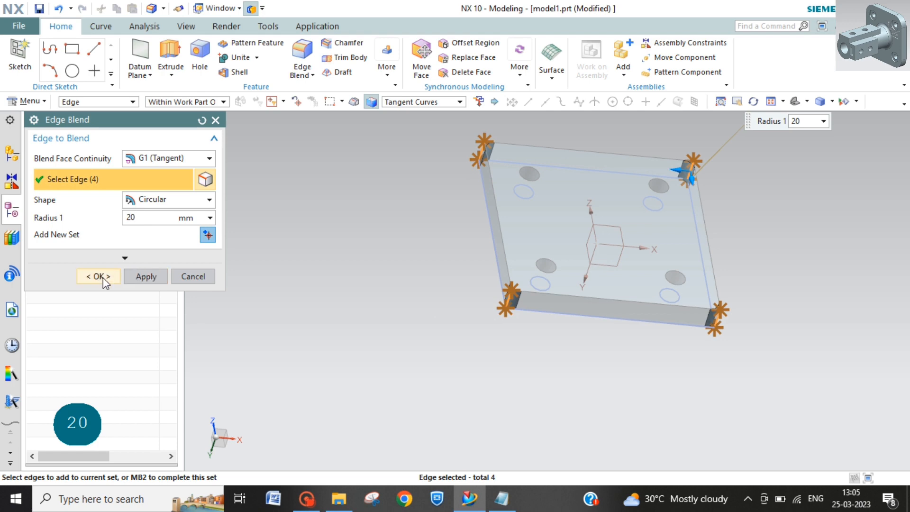
left_click(101, 277)
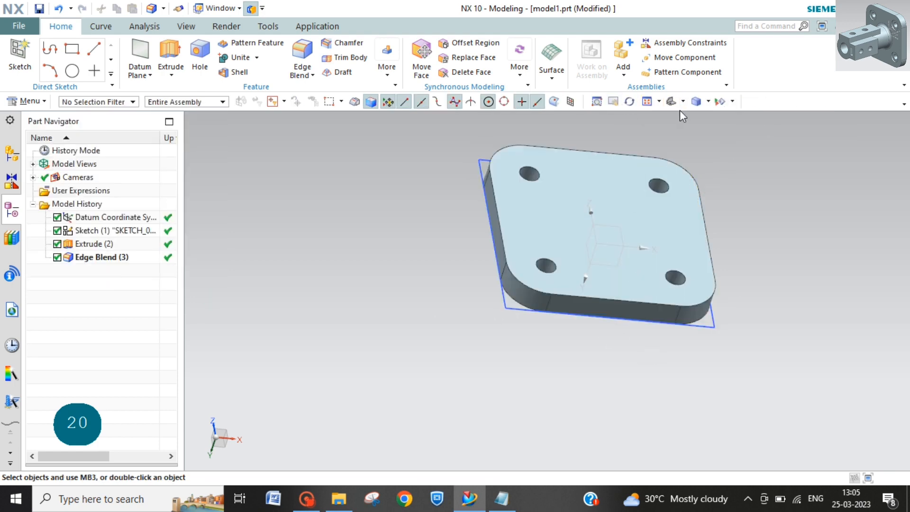
left_click(670, 101)
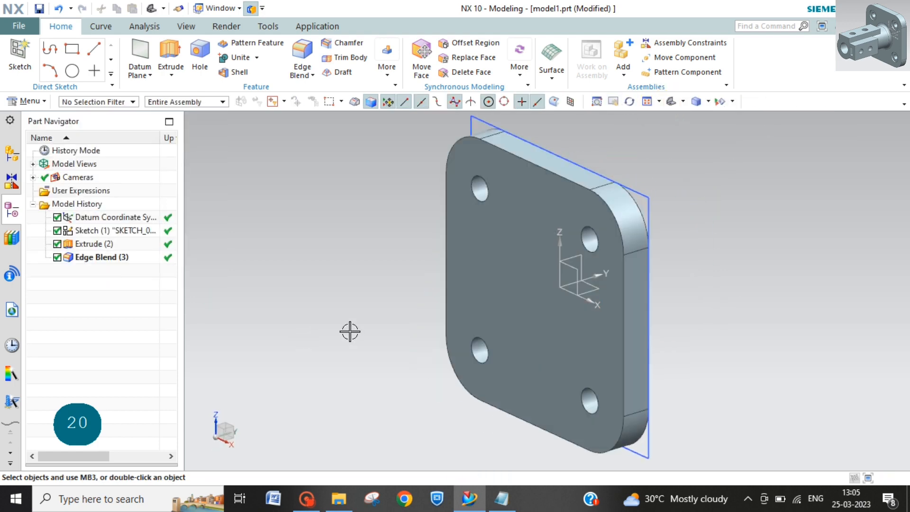
left_click(596, 247)
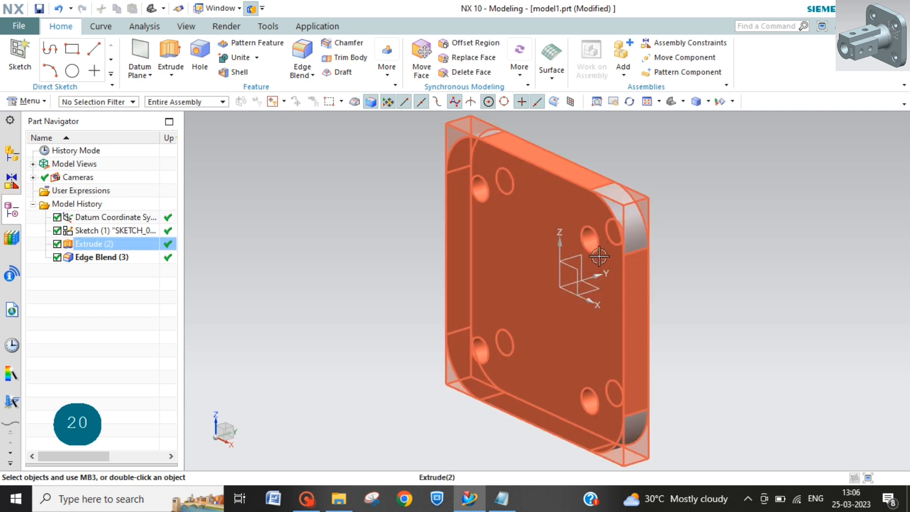
key("Escape")
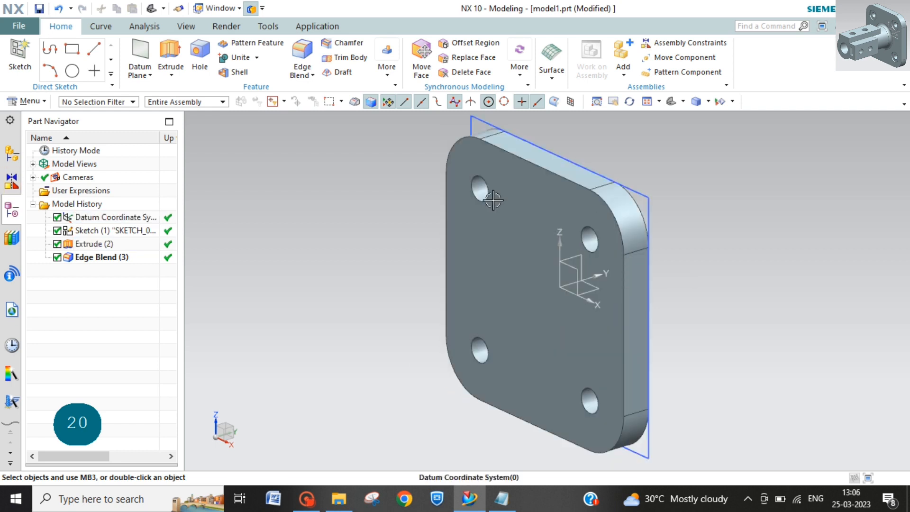
left_click(591, 394)
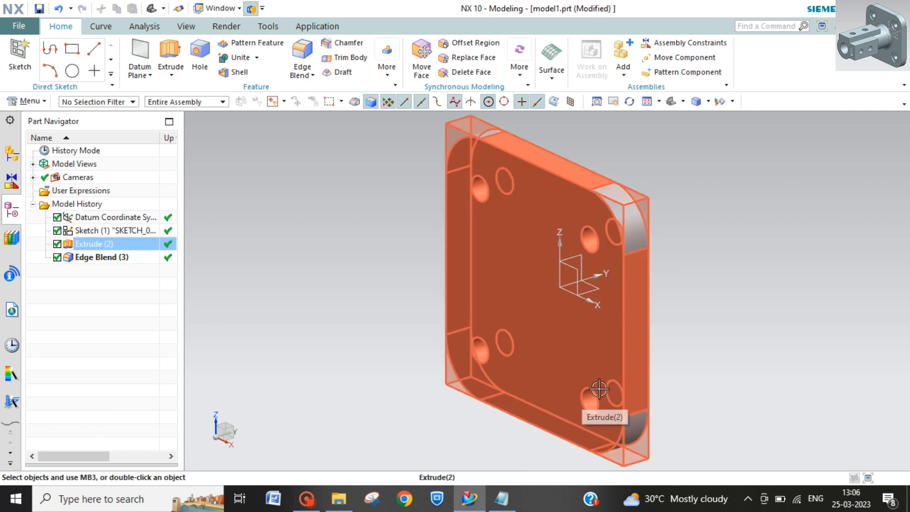
key("Escape")
Step: Create a task-environment sketch on the plate's large front face
left_click(27, 102)
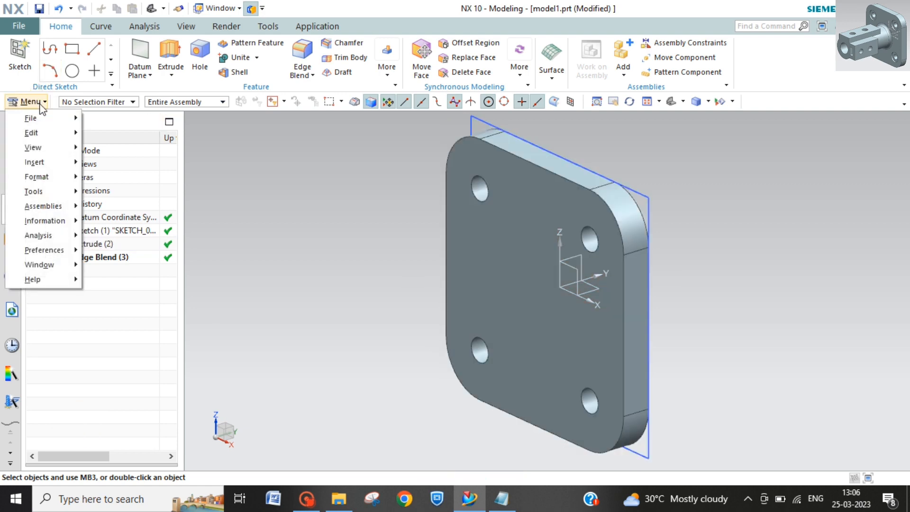
left_click(62, 157)
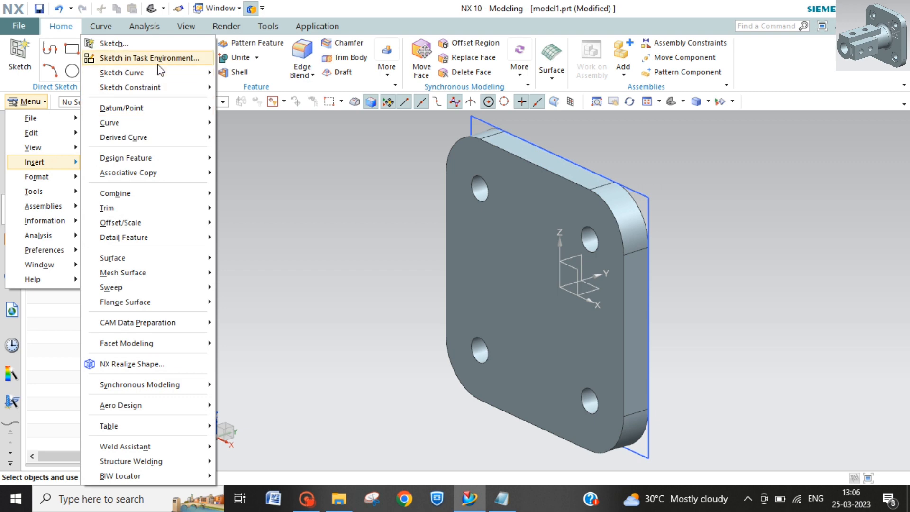
left_click(137, 57)
left_click(536, 350)
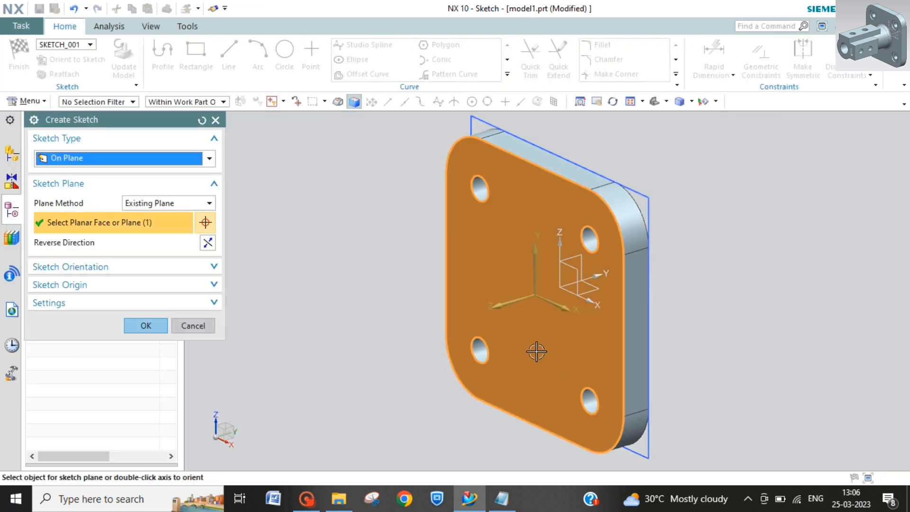
left_click(146, 328)
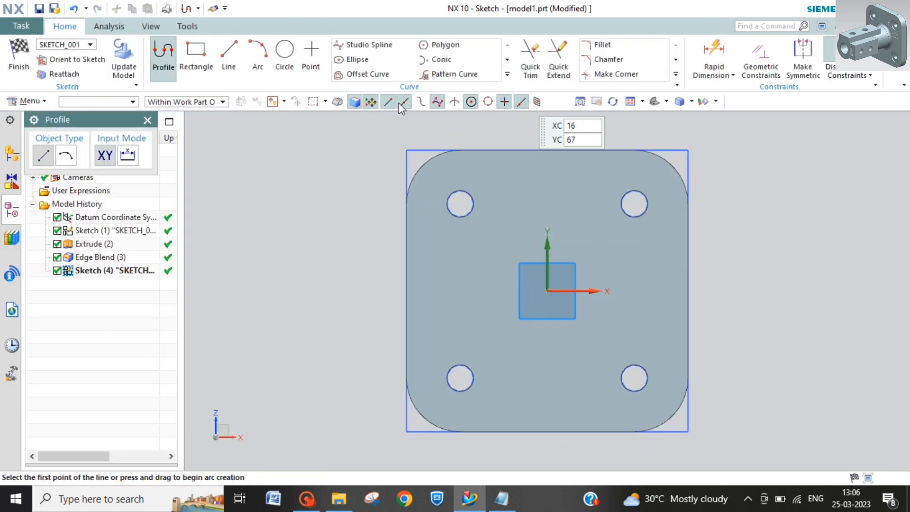
Step: Draw two concentric circles centred on the upper-right hole, one matching its 10 mm edge and one about 19.7 mm in diameter
key("o")
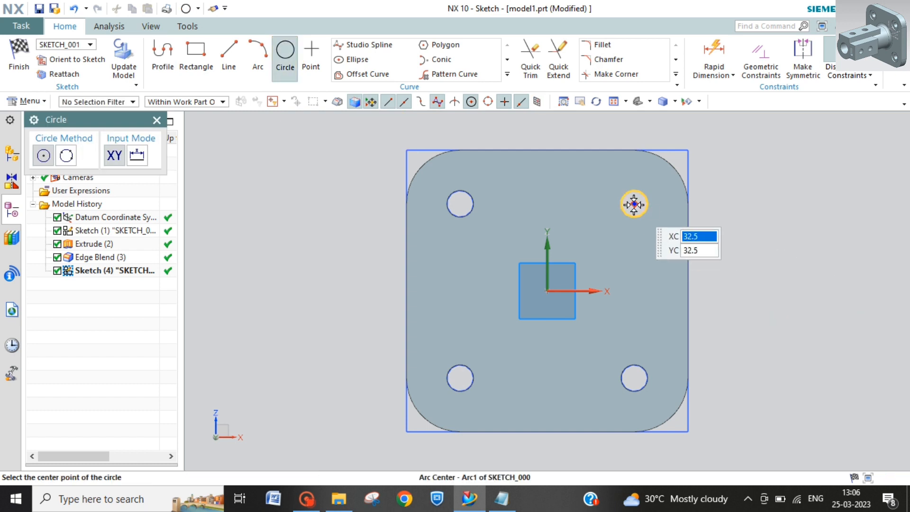
left_click(634, 204)
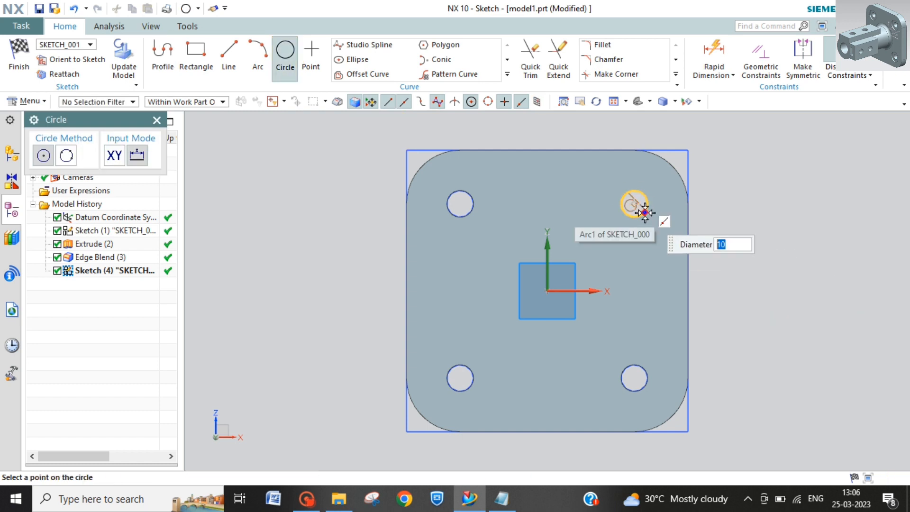
left_click(640, 208)
left_click(634, 203)
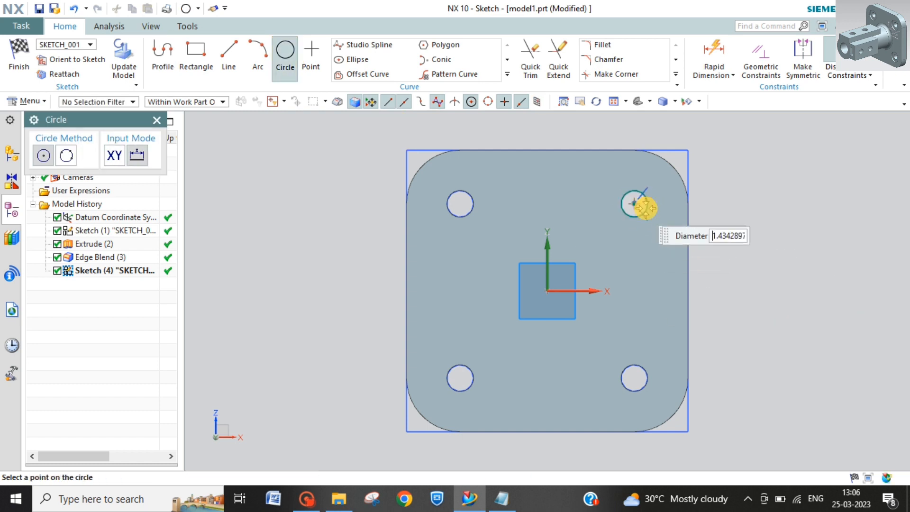
left_click(654, 222)
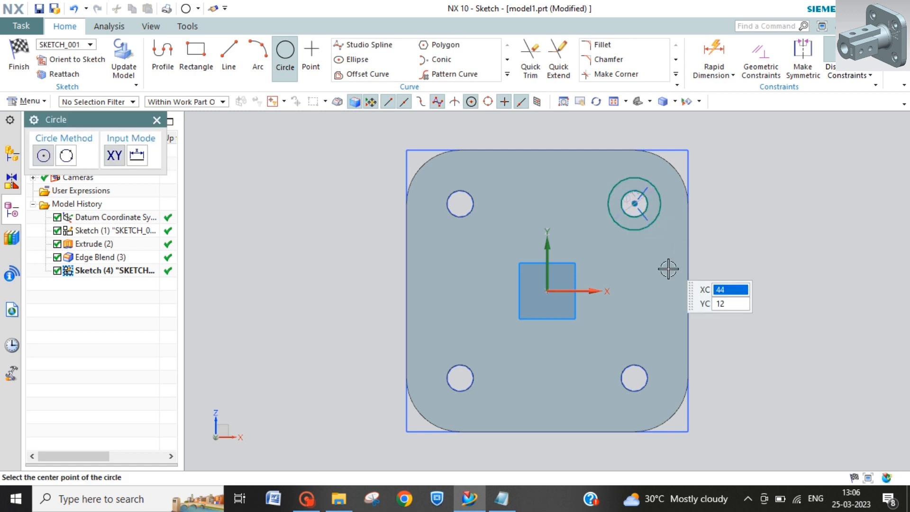
key("Escape")
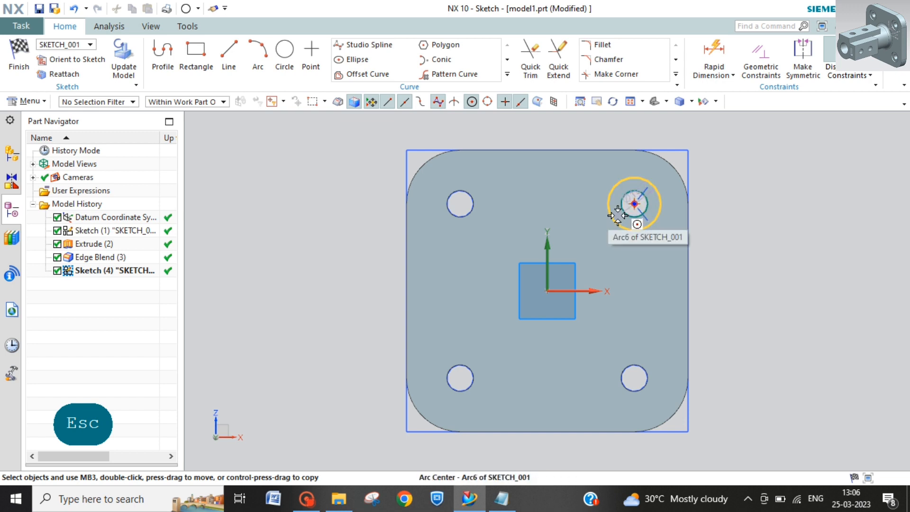
Step: Move the outer circle's diameter dimension outside the plate and set it to 20 mm
scroll(620, 220, "up", 2)
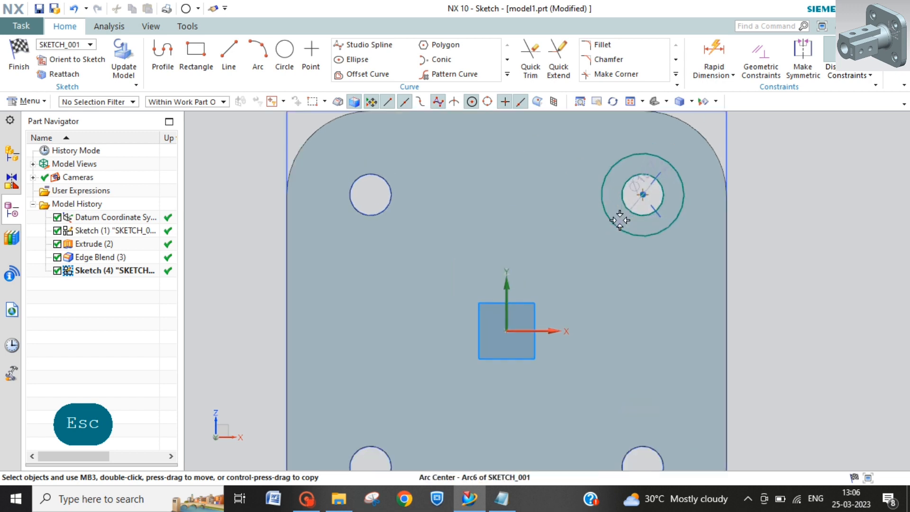
left_click(640, 184)
left_click(750, 190)
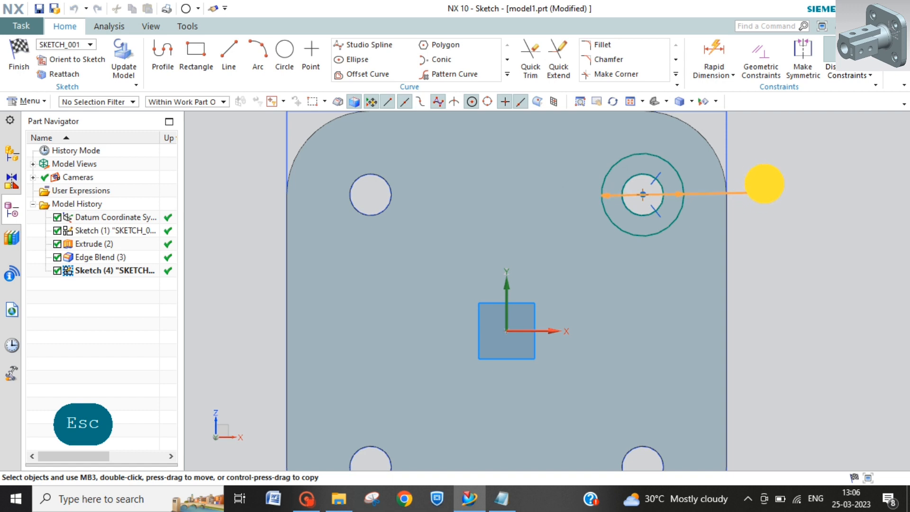
left_click(765, 183)
key("Escape")
key("Escape")
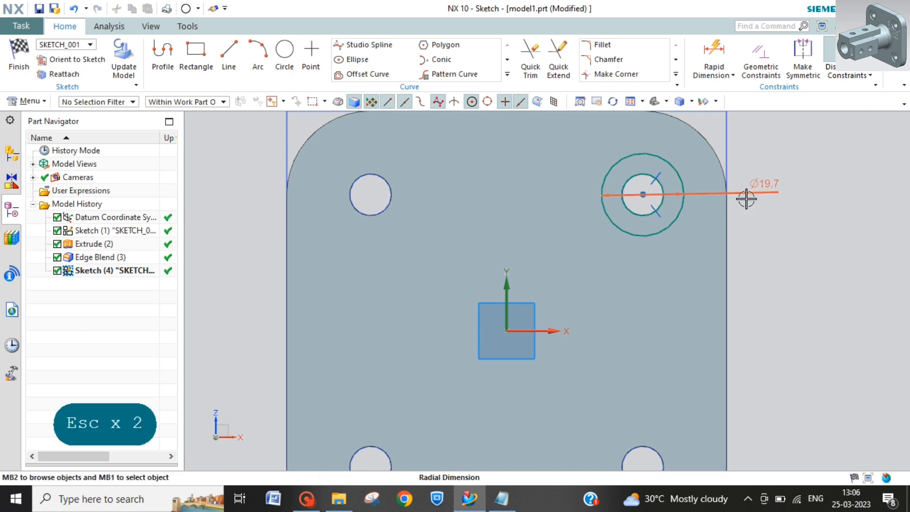
double_click(754, 189)
type("20")
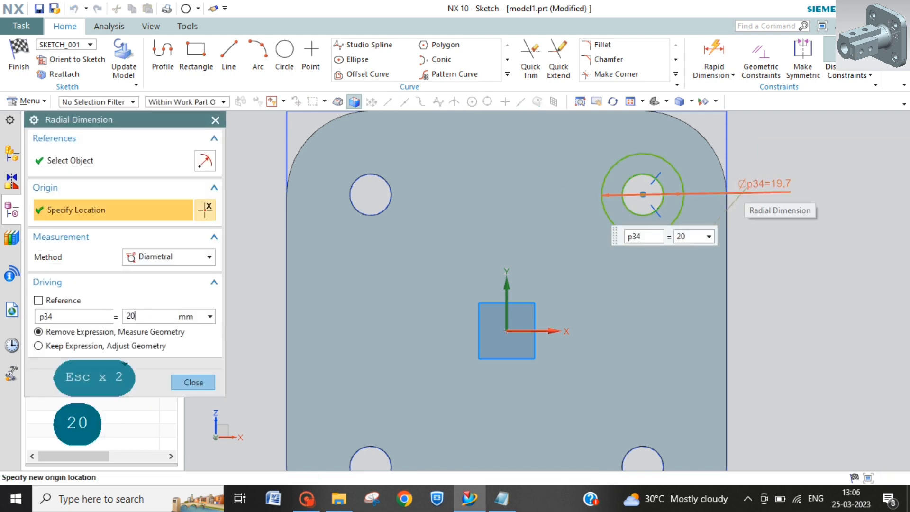
key("Return")
key("Escape")
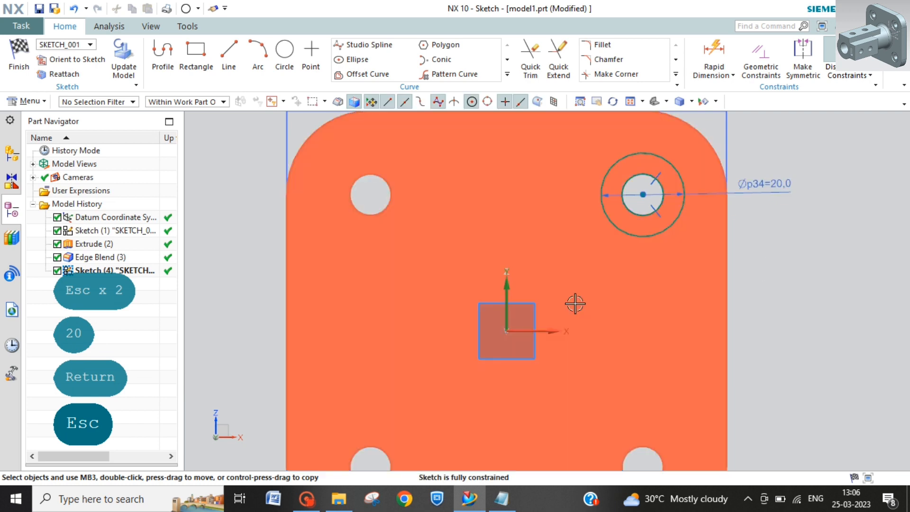
Step: Set up a linear Pattern Curve of both concentric circles along the sketch's horizontal and vertical axes
scroll(613, 323, "down", 1)
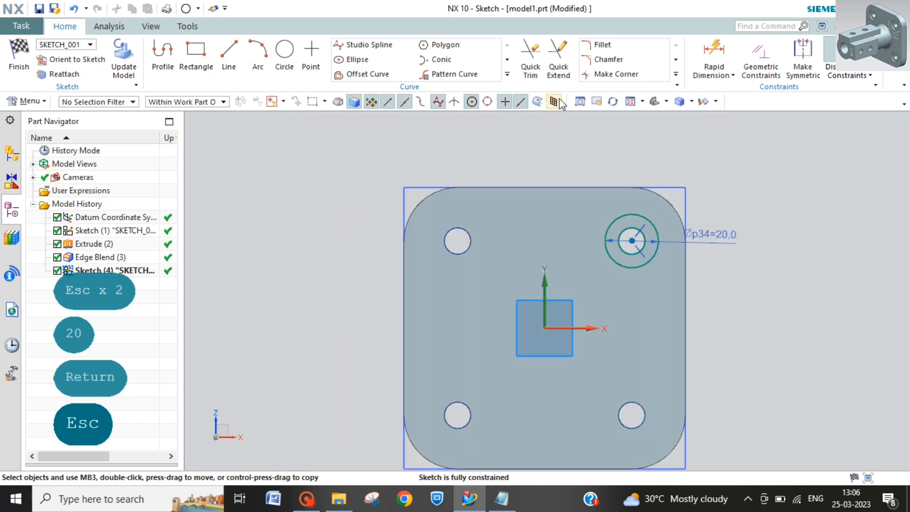
left_click(466, 73)
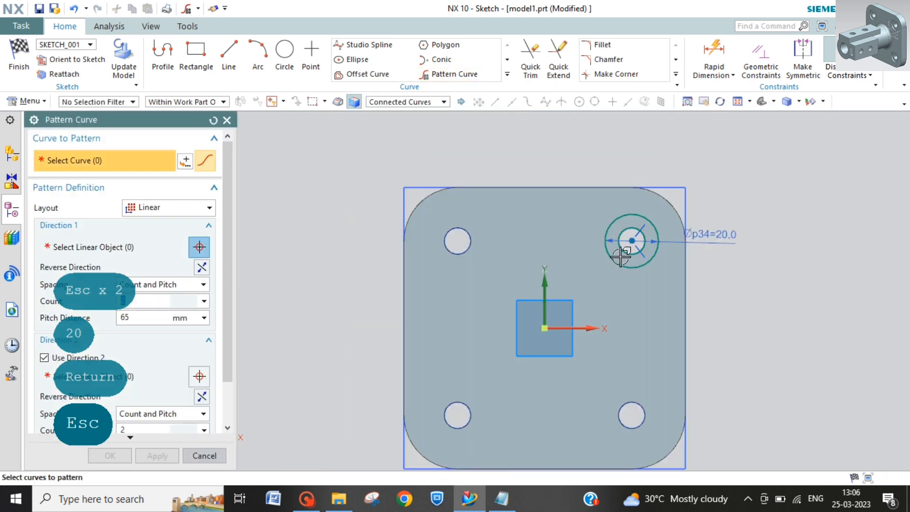
left_click(631, 262)
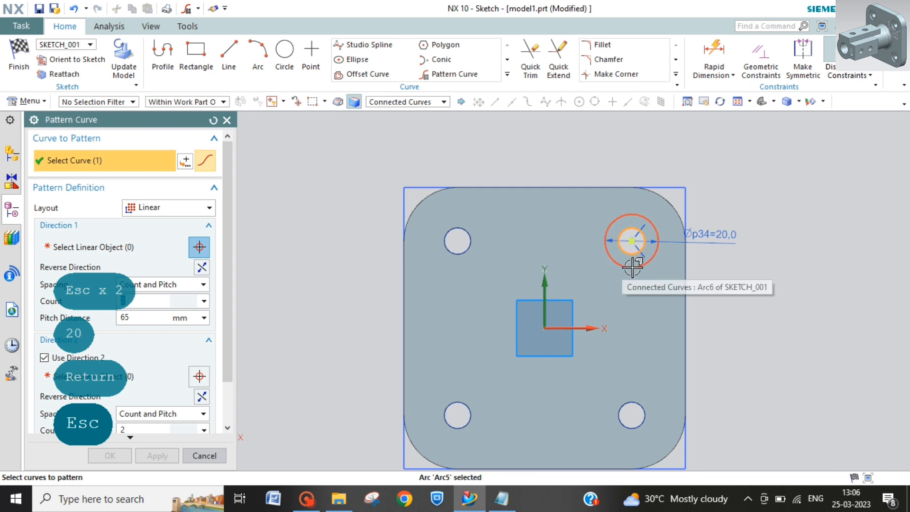
left_click(632, 268)
middle_click(520, 294)
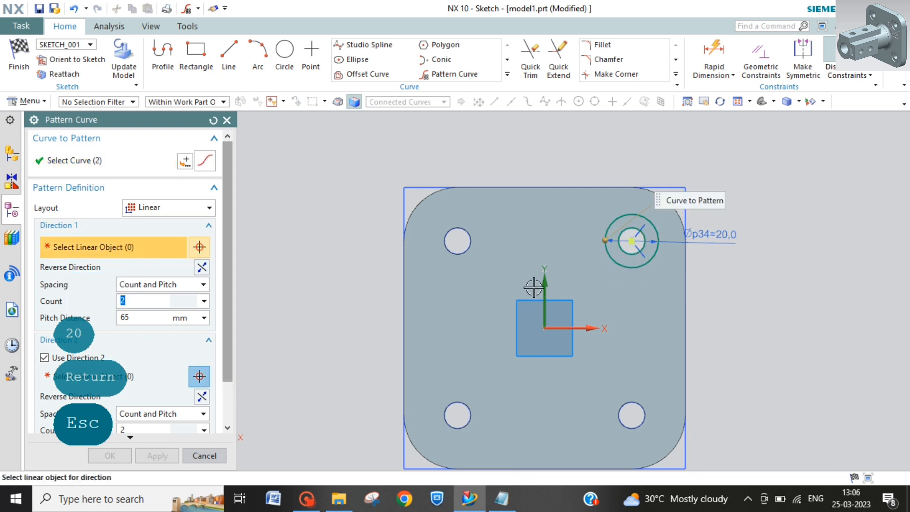
left_click(574, 328)
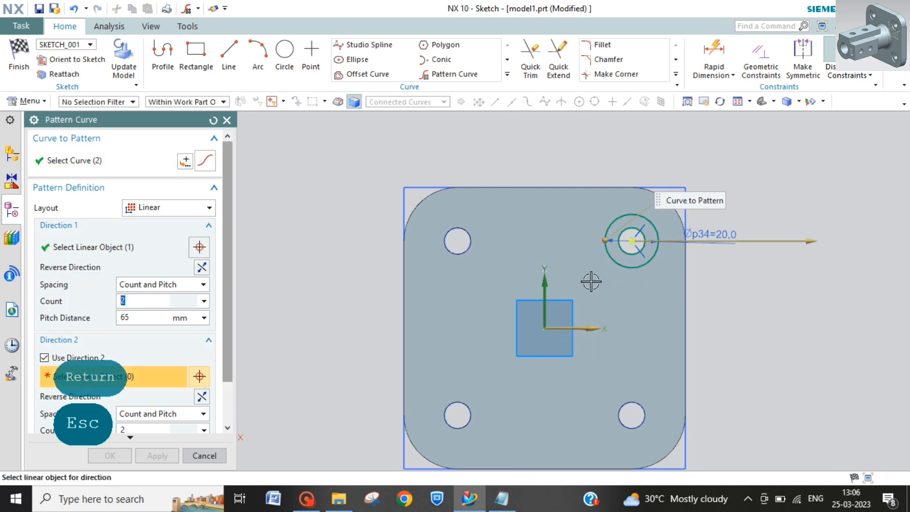
left_click(544, 290)
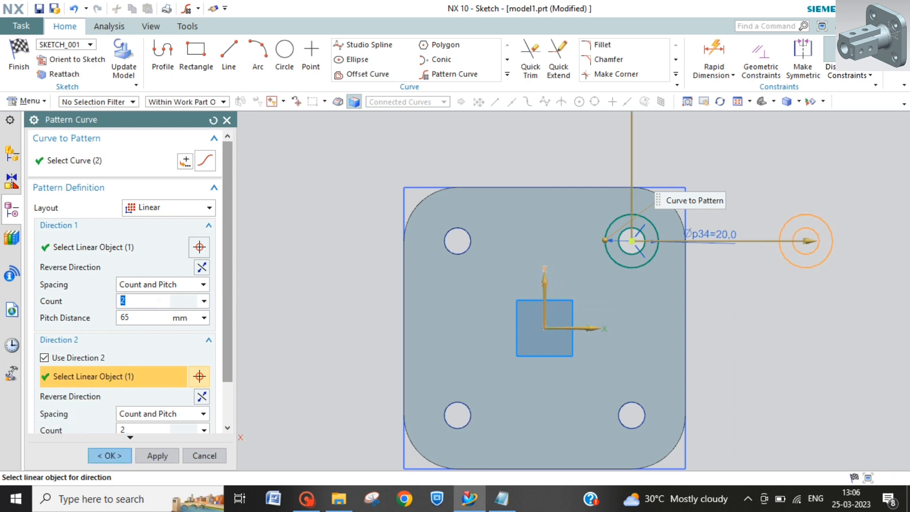
Step: Reverse both pattern directions into the plate and create the two-by-two circle pattern with 65 mm pitch
left_click(201, 396)
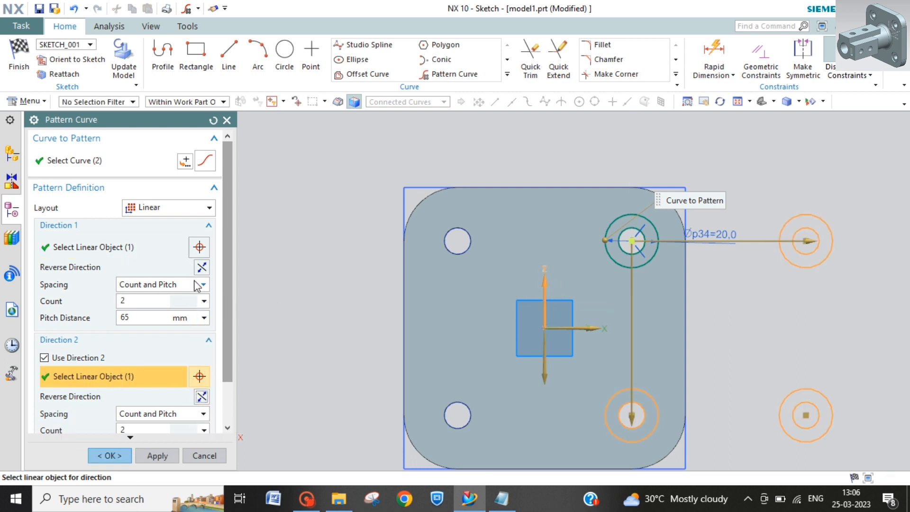
left_click(202, 268)
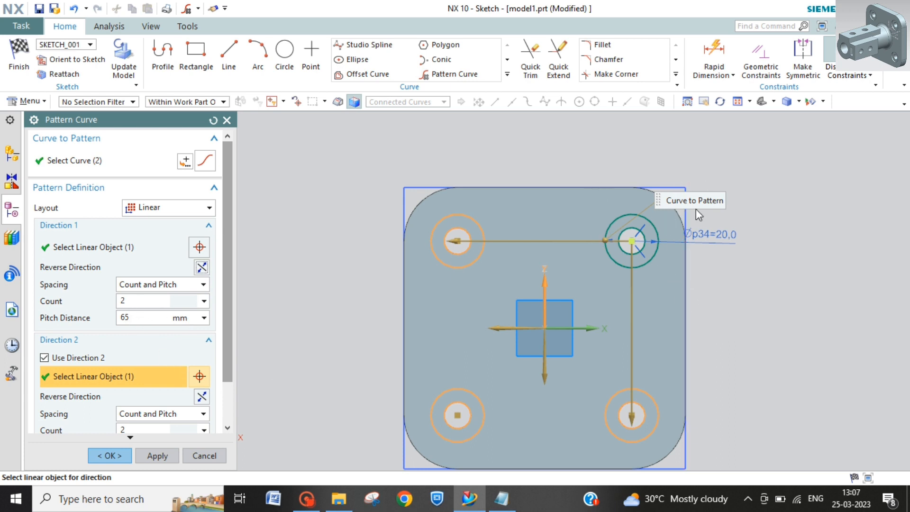
scroll(154, 383, "down", 2)
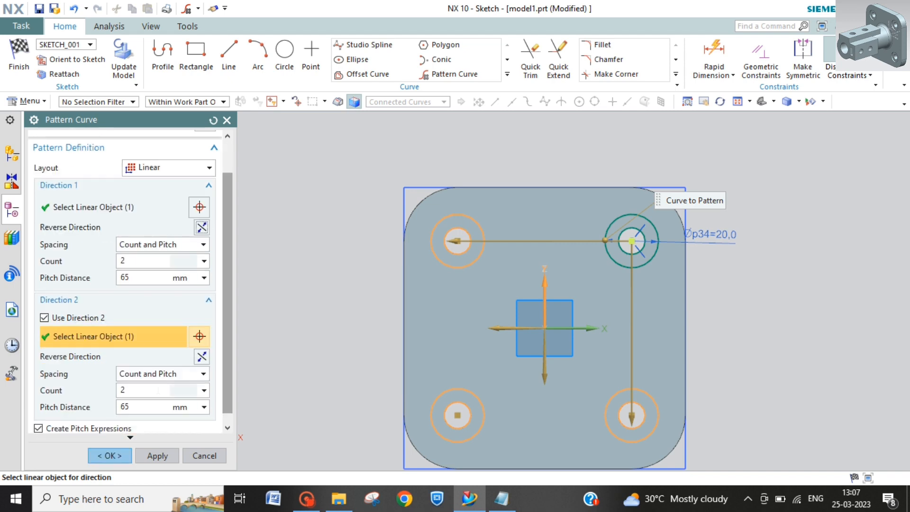
left_click(112, 455)
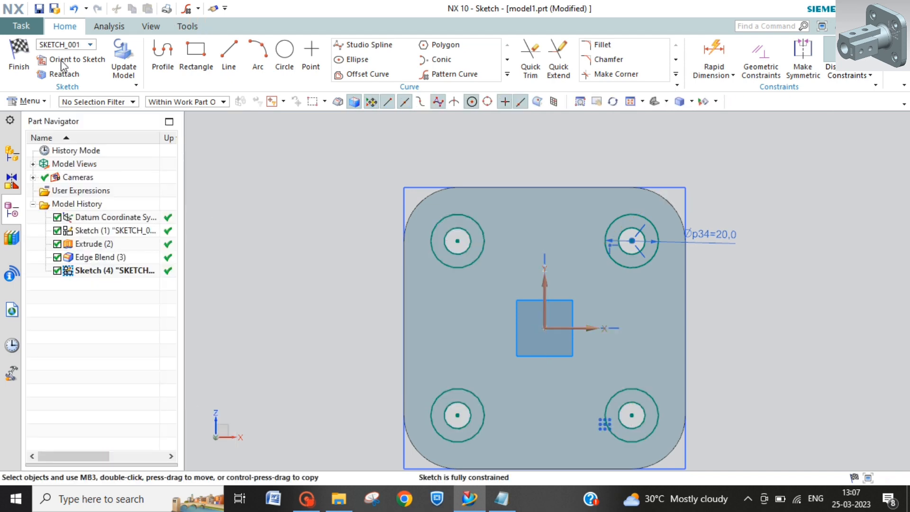
Step: Finish the sketch and set up an extrusion of the four ring profiles, reversed into the plate with Boolean Subtract
left_click(19, 58)
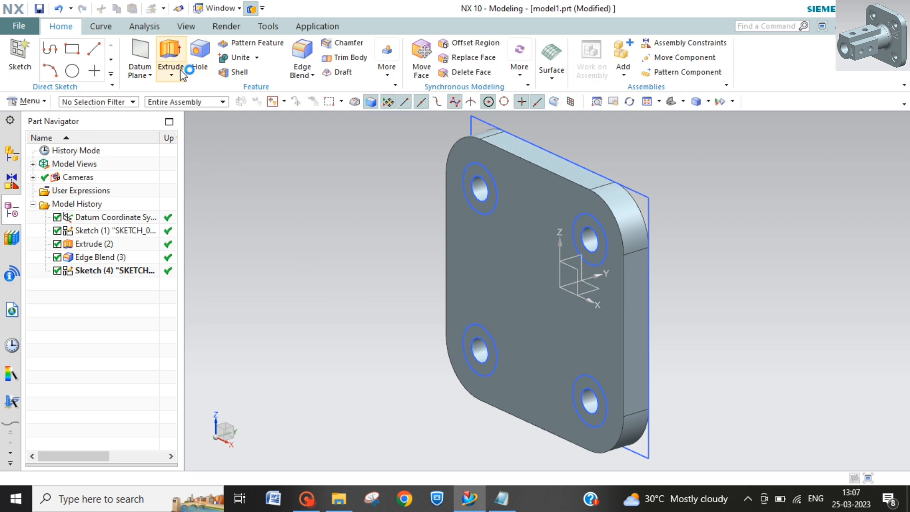
left_click(170, 53)
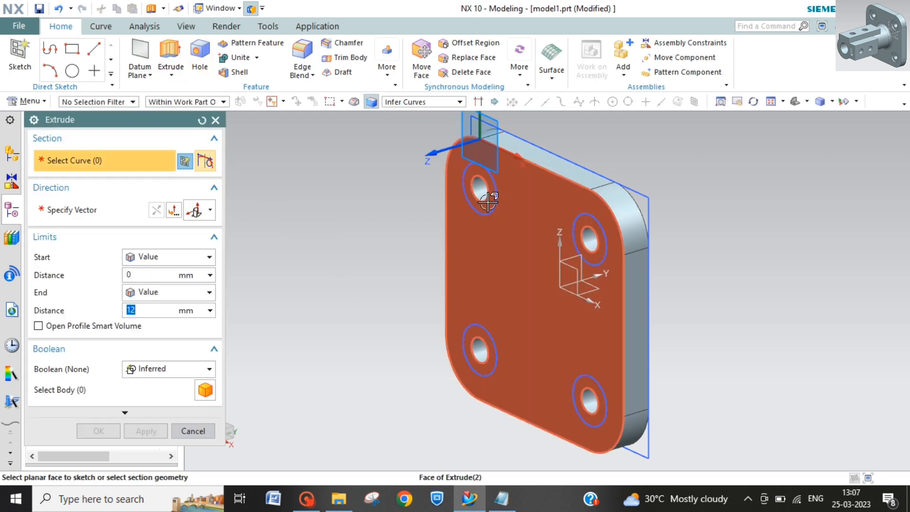
left_click(496, 209)
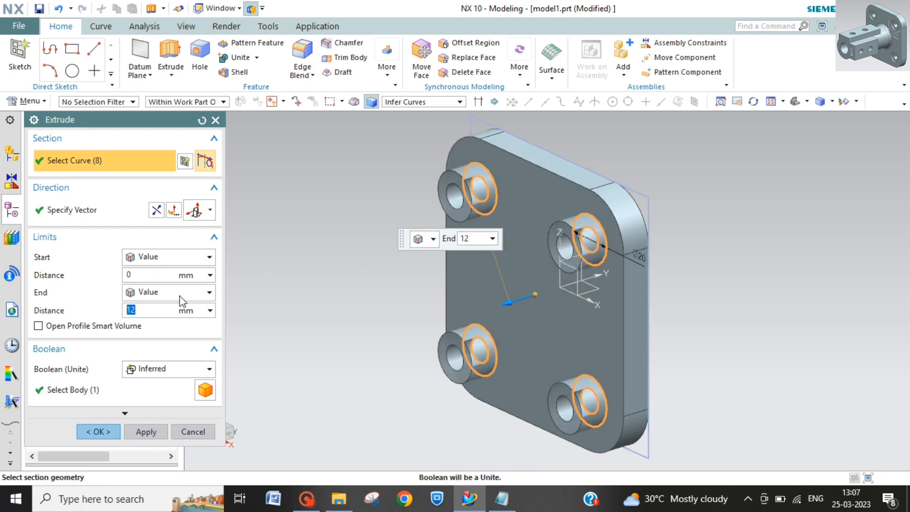
left_click(157, 211)
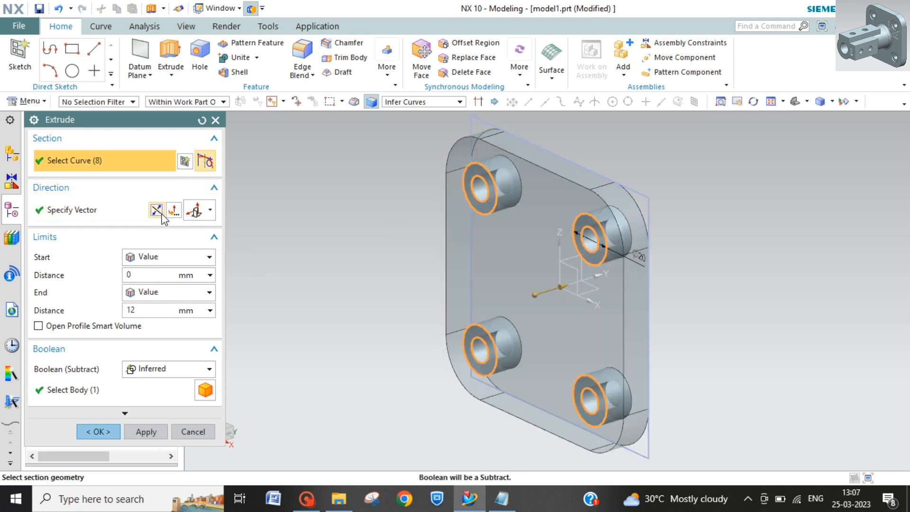
left_click(195, 370)
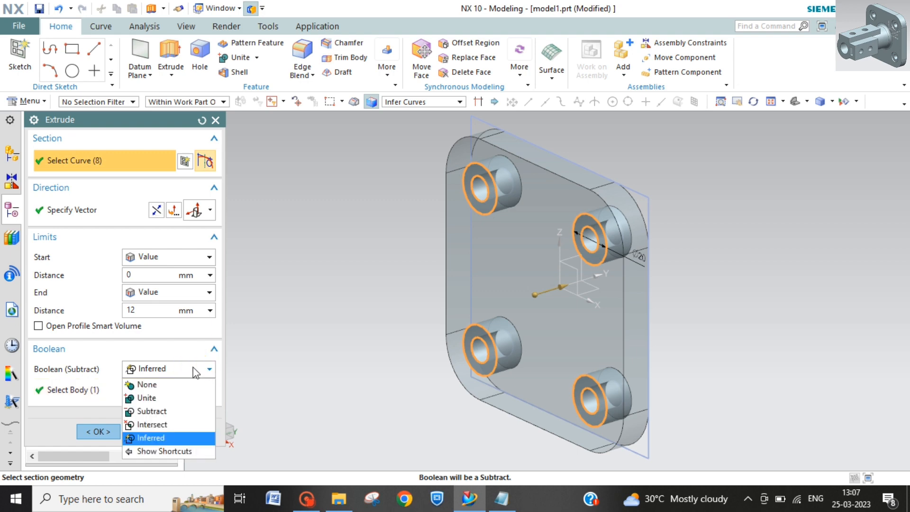
left_click(158, 412)
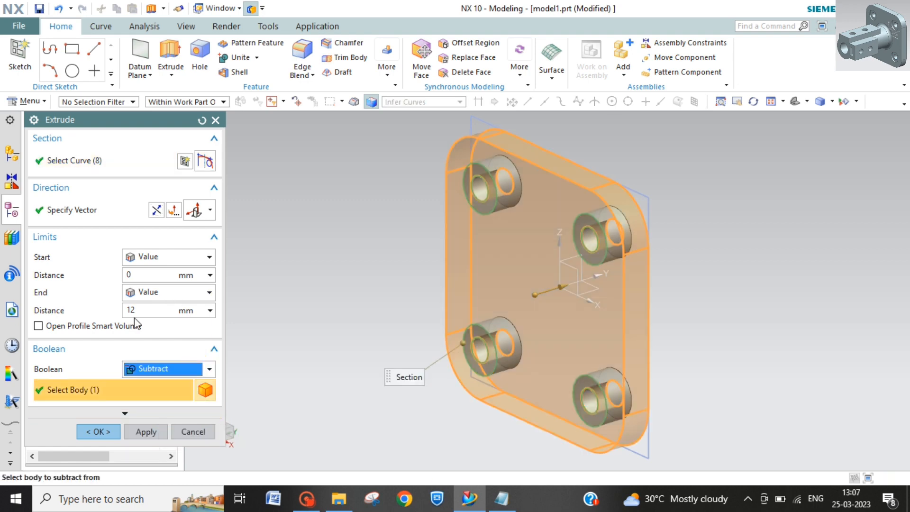
Step: Set the extrusion's end distance to 2 mm and cut the recesses around the four holes
key("BackSpace")
key("BackSpace")
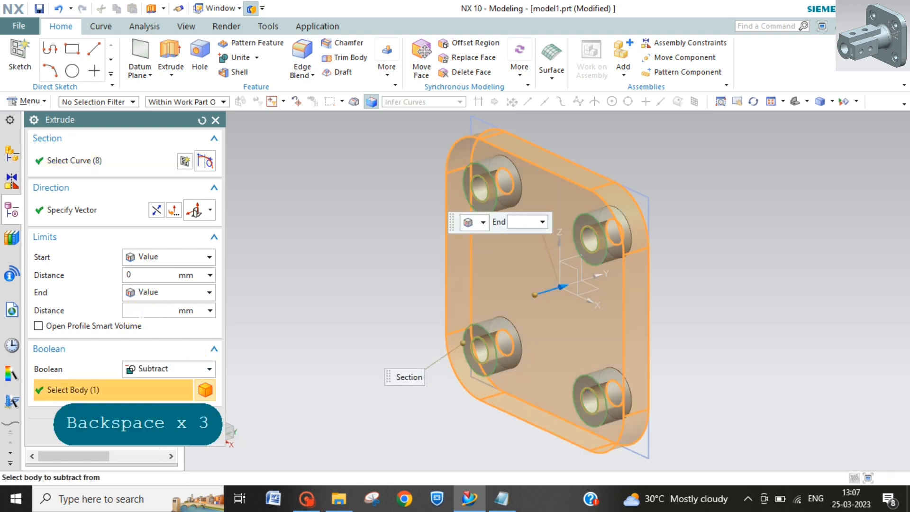
type("2")
key("Return")
left_click(99, 432)
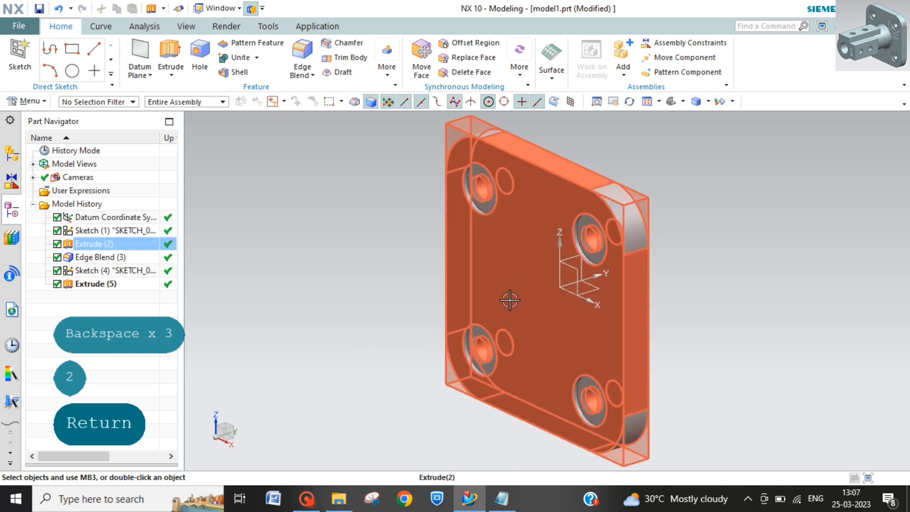
Step: Create a new task-environment sketch on the plate's front face, the one with the recesses
left_click(30, 101)
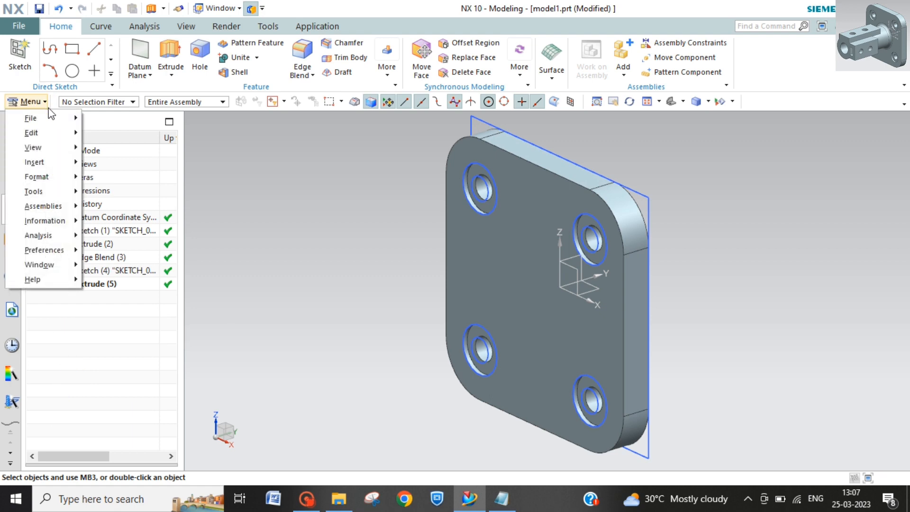
left_click(50, 102)
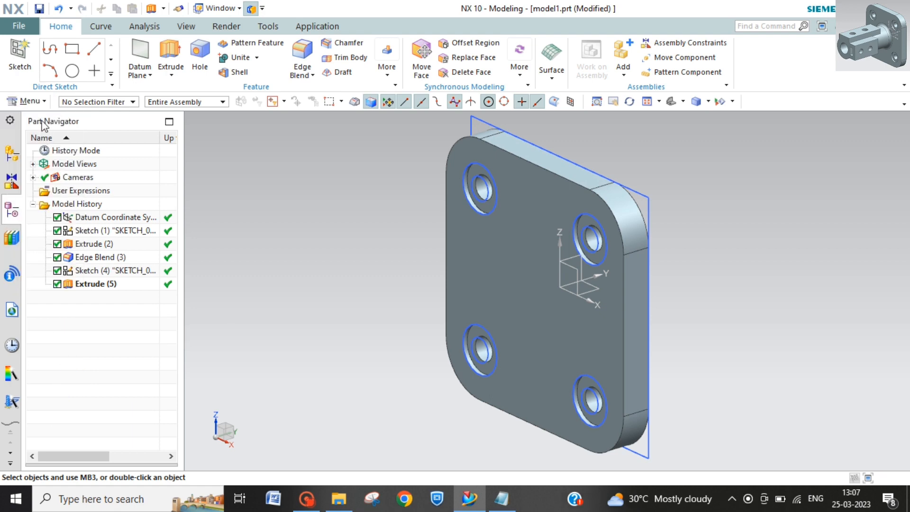
left_click(29, 102)
mouse_move(43, 162)
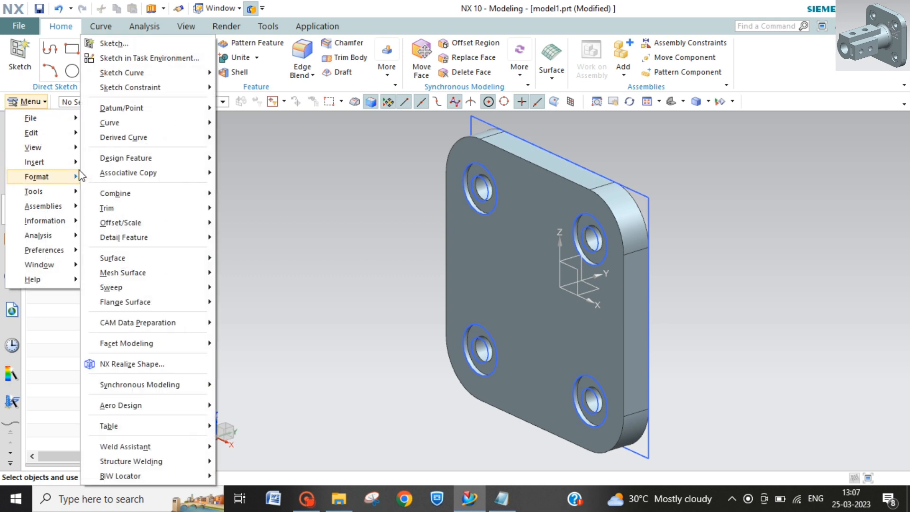
left_click(164, 59)
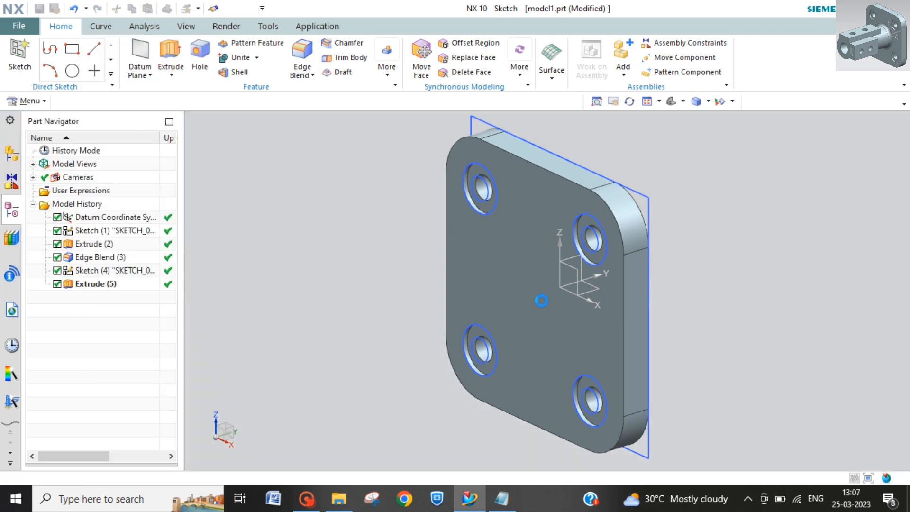
left_click(543, 301)
left_click(148, 325)
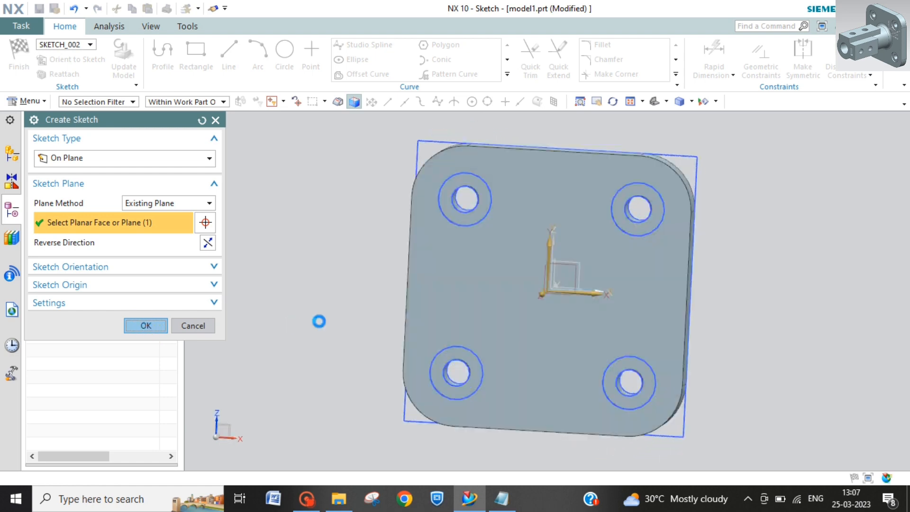
Step: Sketch two concentric circles centred on the sketch origin, about 45 mm and 23 mm in diameter
left_click(278, 59)
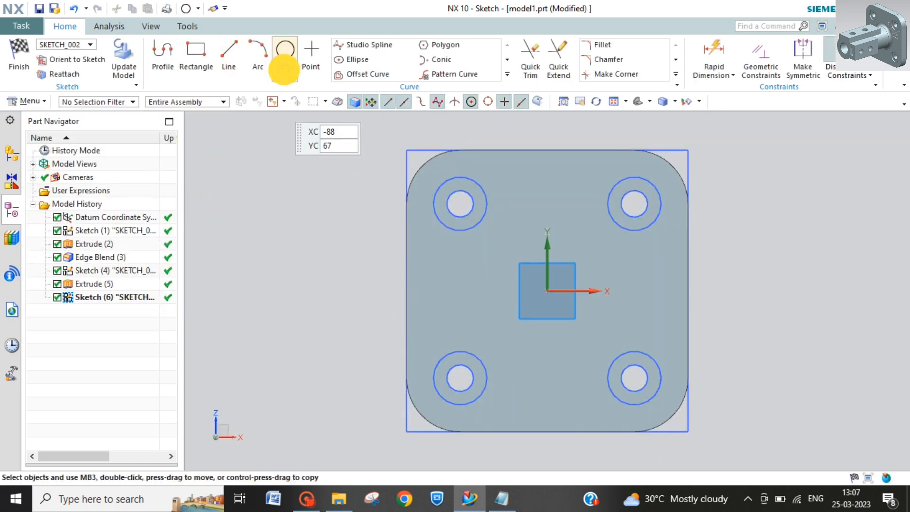
left_click(547, 291)
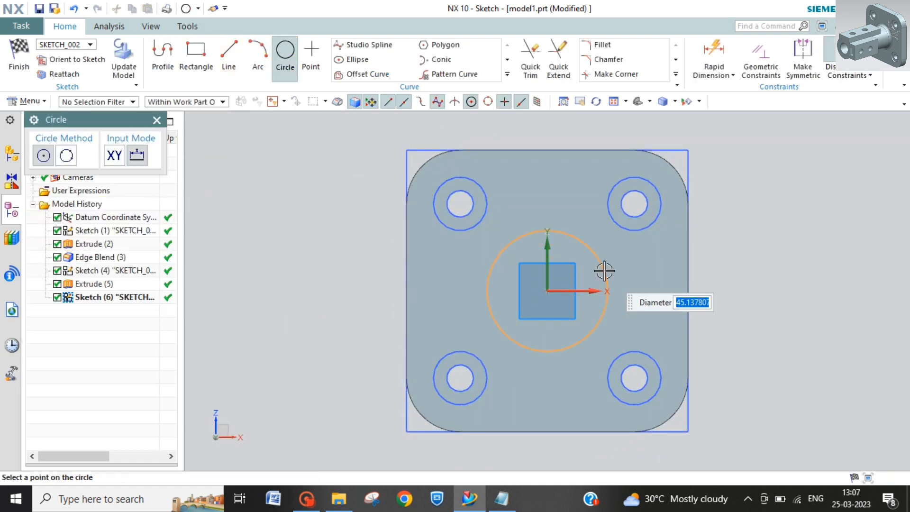
left_click(604, 271)
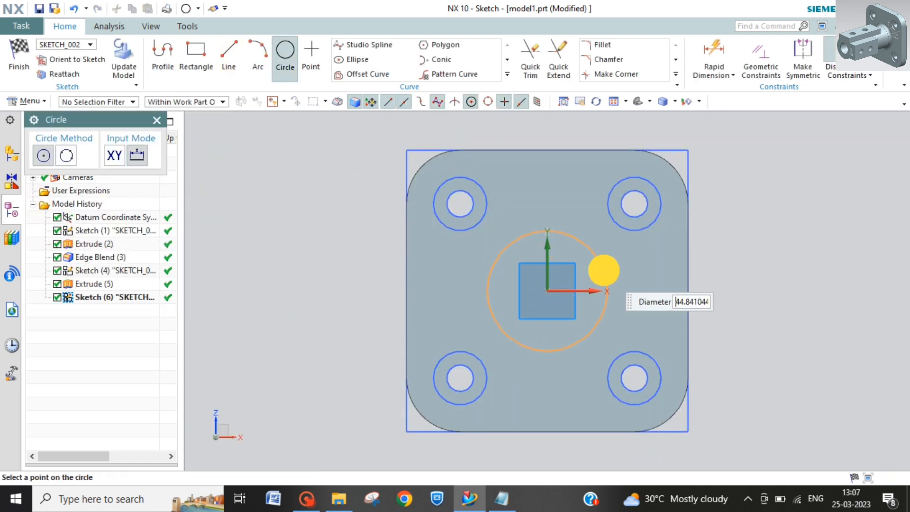
left_click(547, 291)
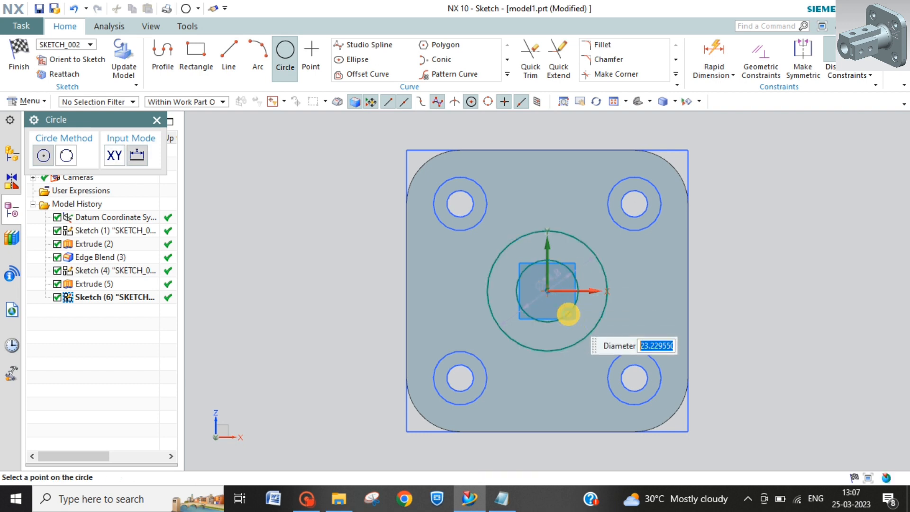
left_click(568, 314)
key("Escape")
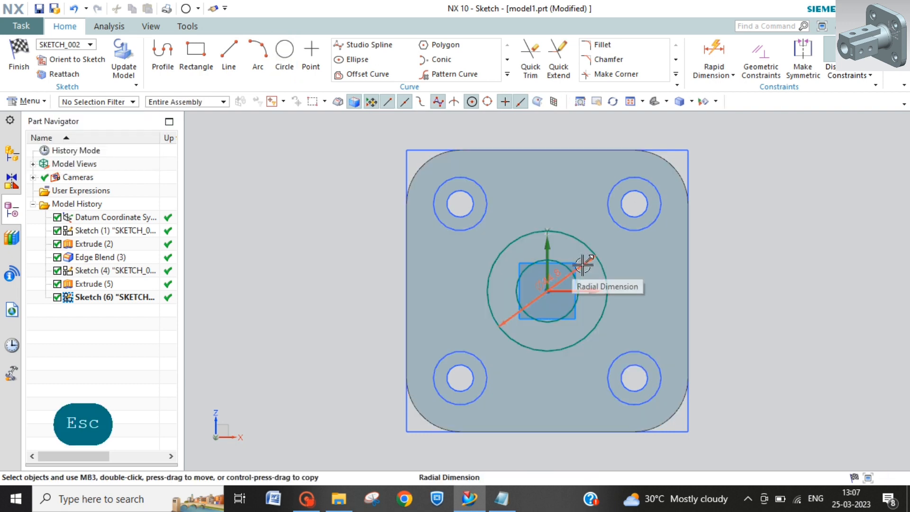
Step: Move the outer circle's dimension clear of the plate and set its diameter to 42 mm
left_click_drag(583, 264, 740, 283)
double_click(741, 283)
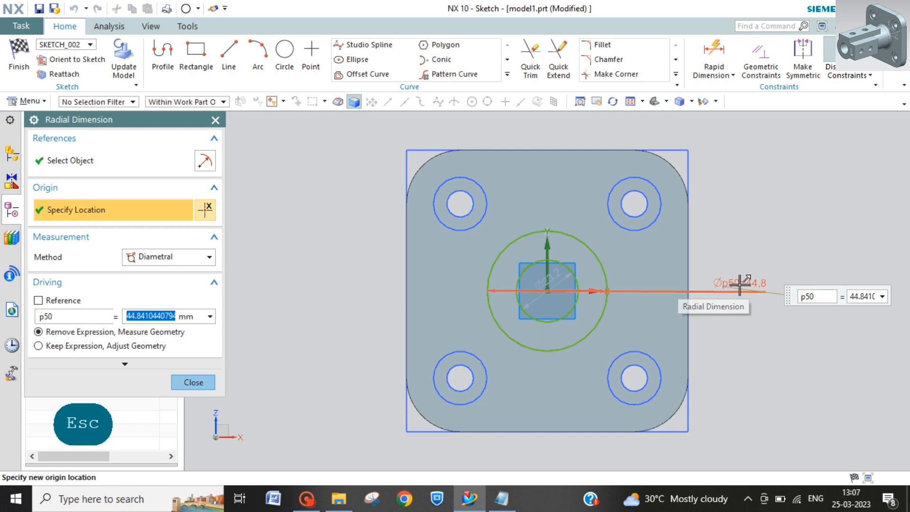
type("42")
key("Return")
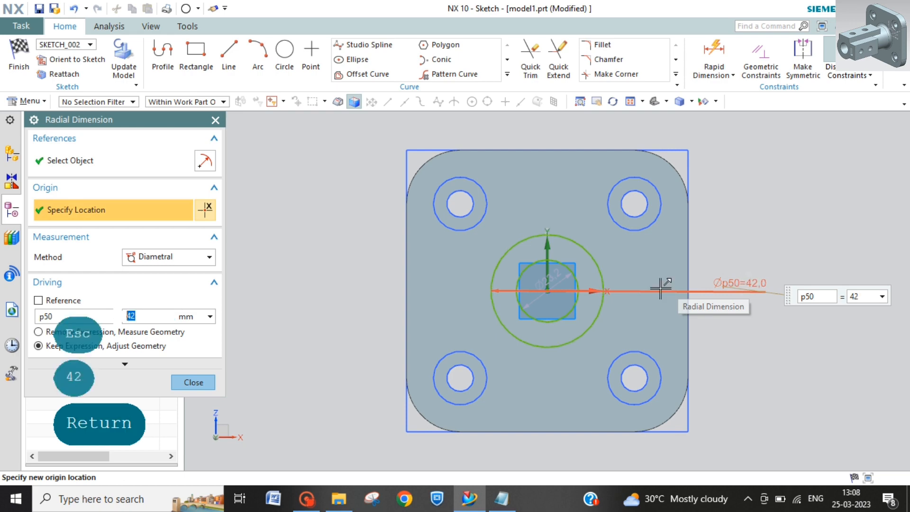
left_click(573, 269)
key("Escape")
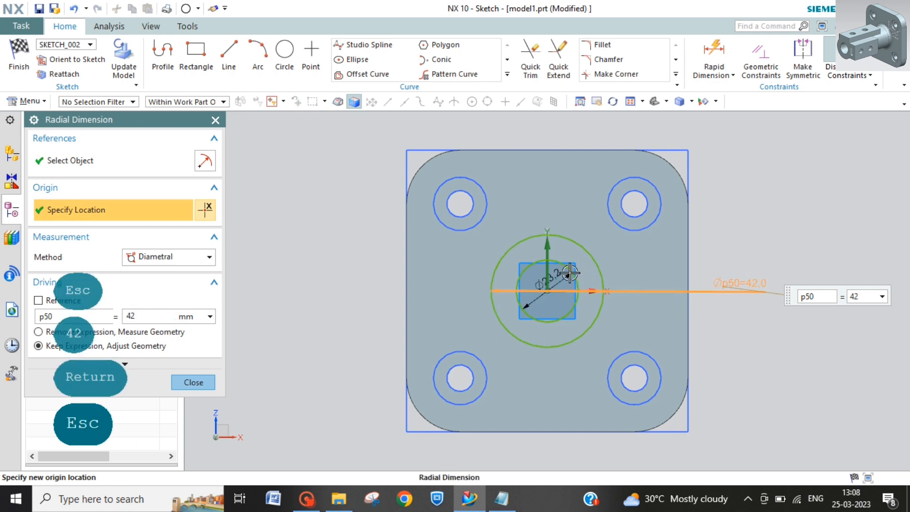
Step: Move the inner circle's dimension above the plate, set its diameter to 22 mm, and finish the sketch
left_click_drag(567, 275, 555, 154)
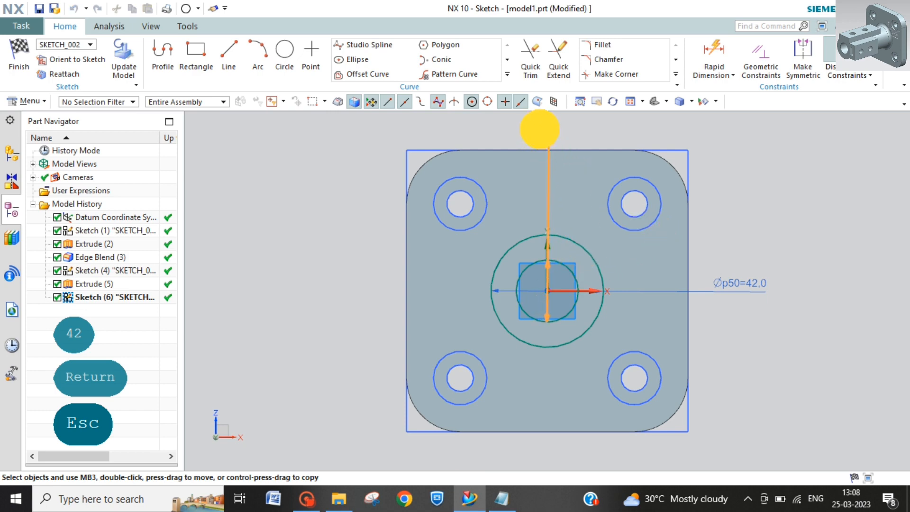
left_click_drag(539, 129, 539, 128)
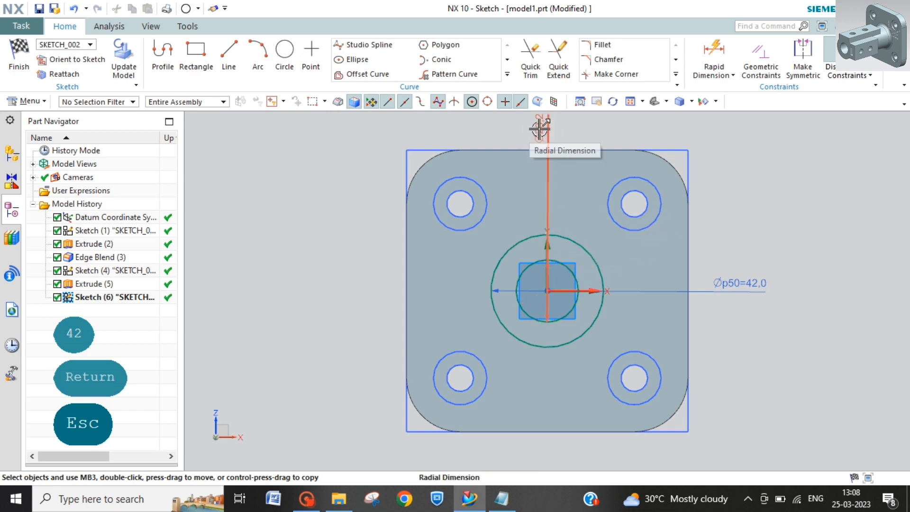
double_click(539, 127)
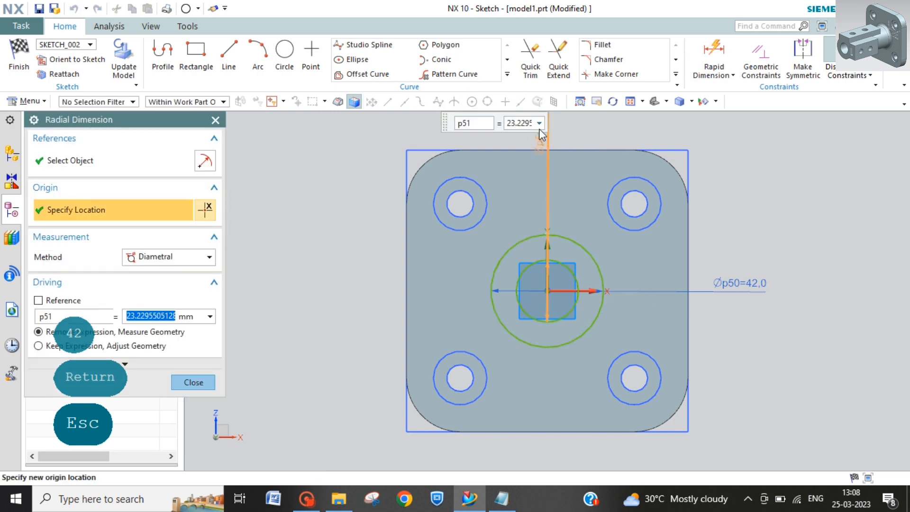
type("22")
key("Return")
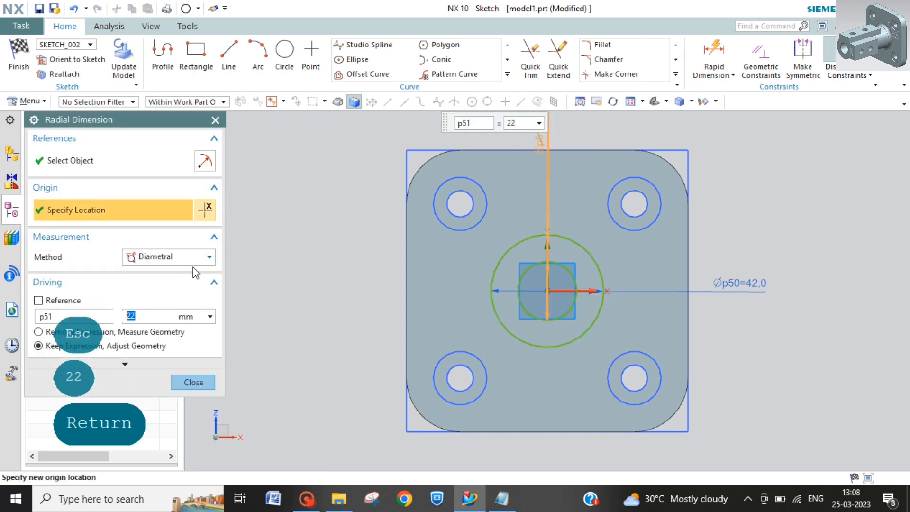
left_click(192, 383)
left_click(19, 57)
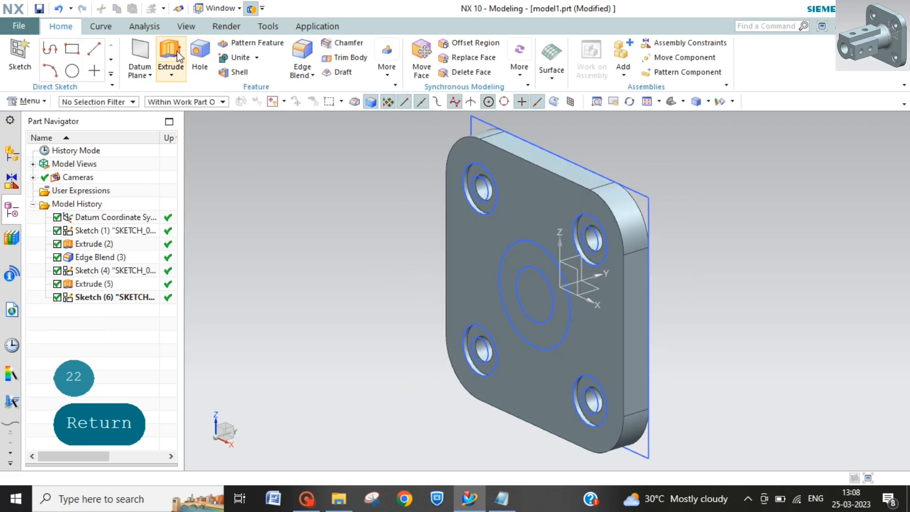
Step: Extrude the two concentric circles 96 mm outward from the plate as a hollow tube, using Boolean Unite
left_click(169, 55)
left_click(552, 348)
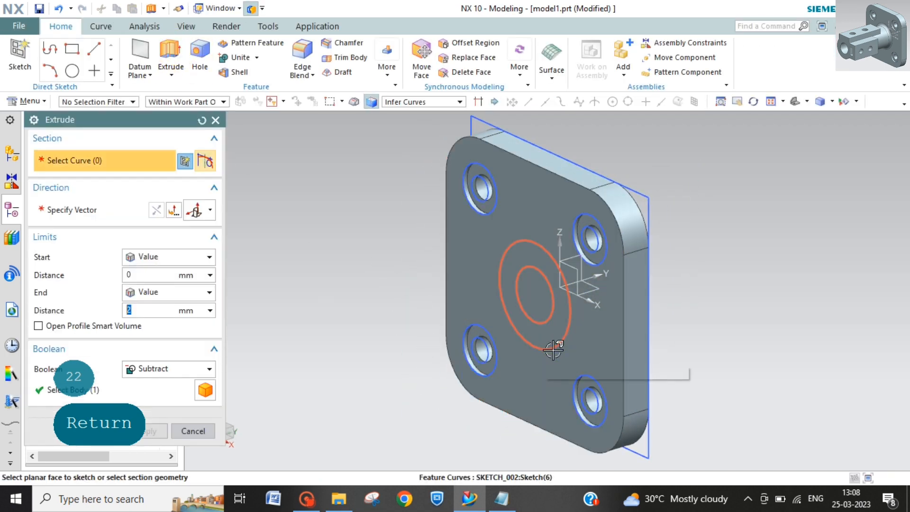
left_click(157, 313)
type("96")
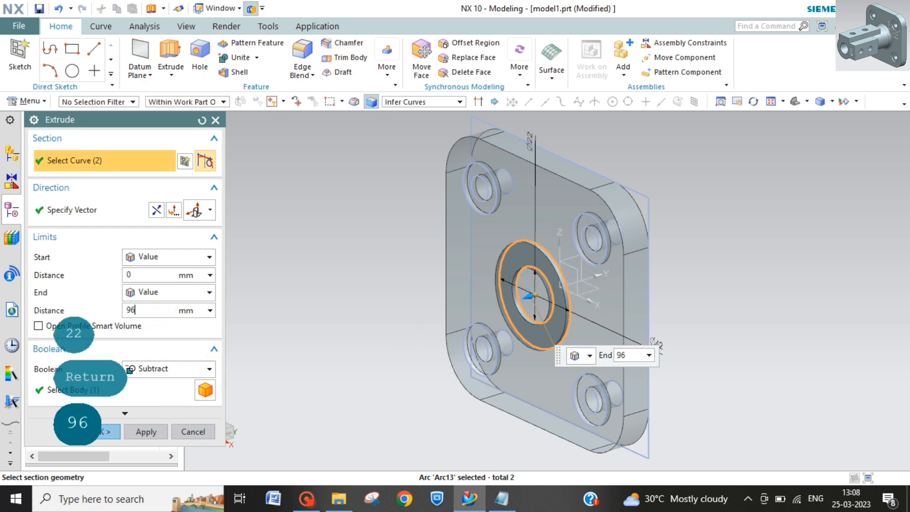
left_click(164, 371)
left_click(147, 397)
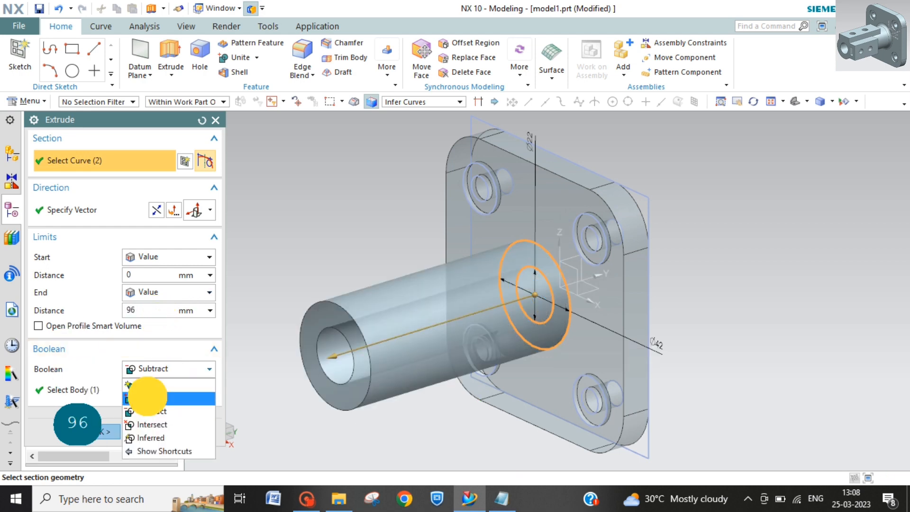
left_click(94, 437)
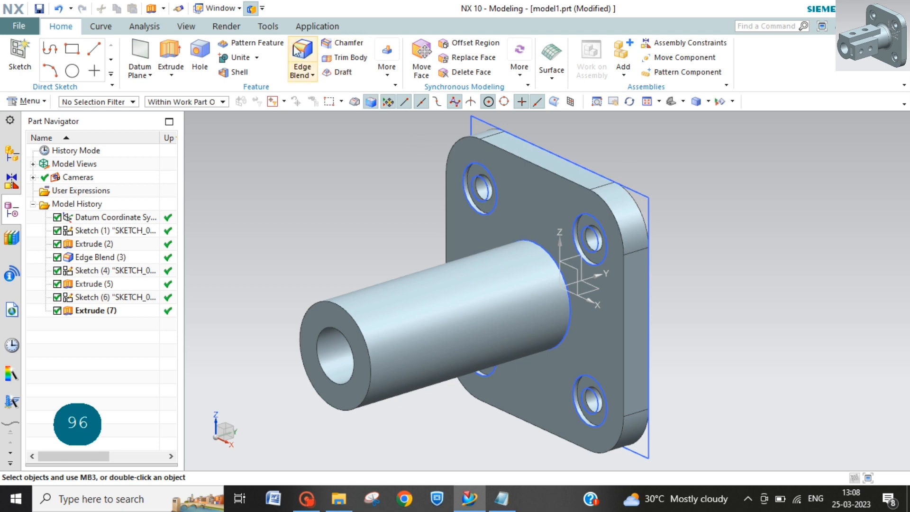
Step: Add a 5 mm radius Edge Blend along the circular edge where the tube meets the plate
left_click(302, 59)
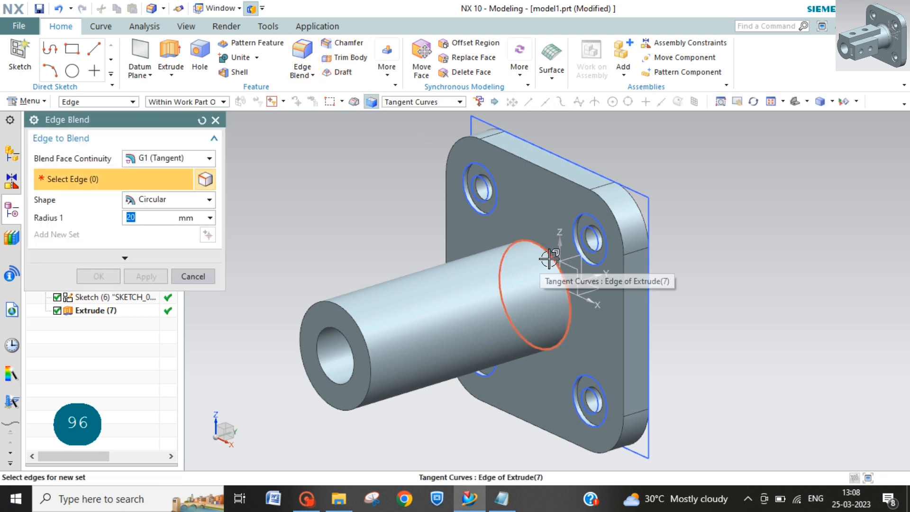
left_click(545, 259)
type("5")
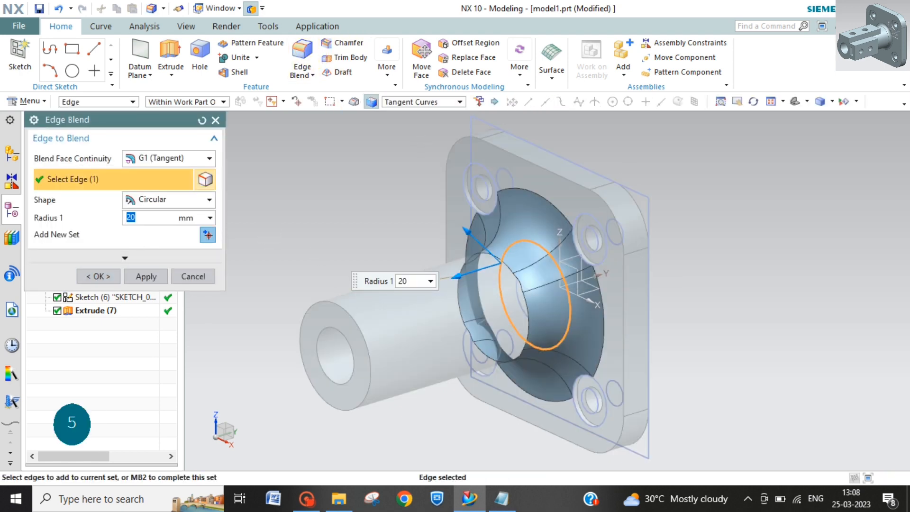
left_click(115, 275)
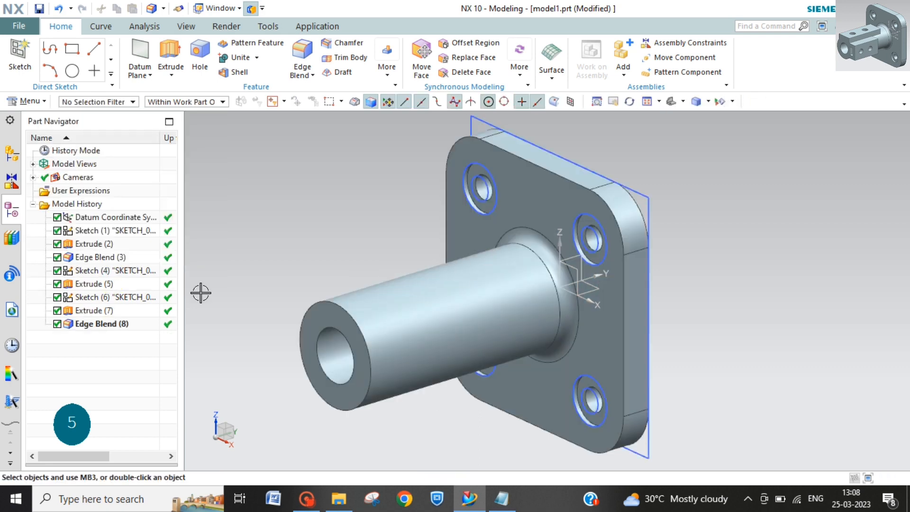
left_click(489, 271)
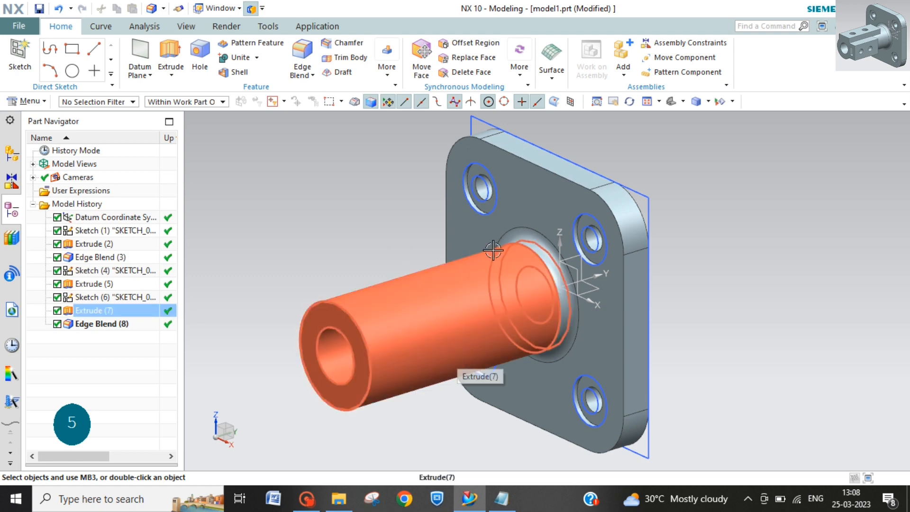
Step: Create a datum plane offset 25 mm above the datum coordinate system's XY plane
left_click(140, 56)
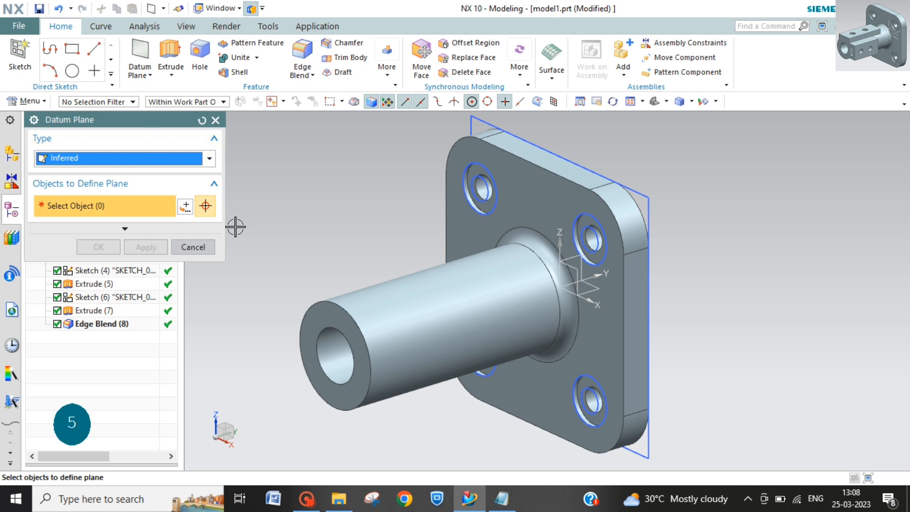
left_click(591, 290)
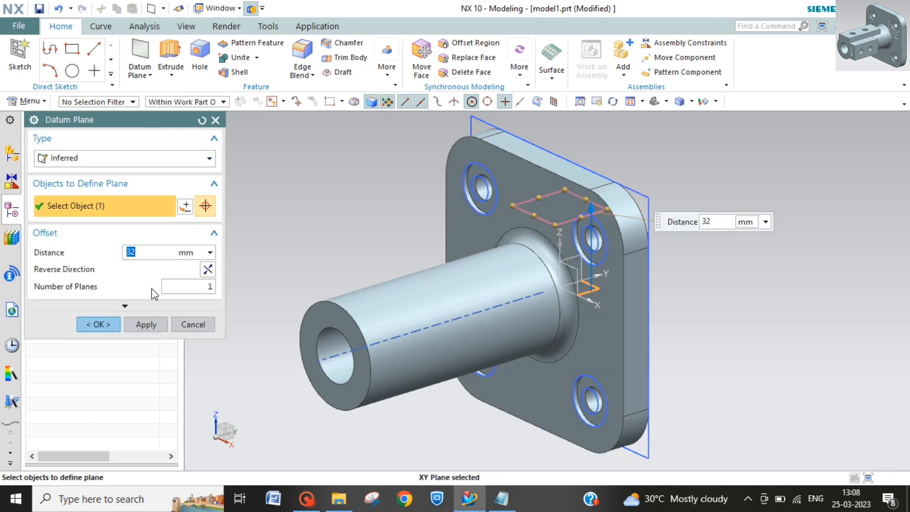
type("25")
key("Return")
left_click(101, 323)
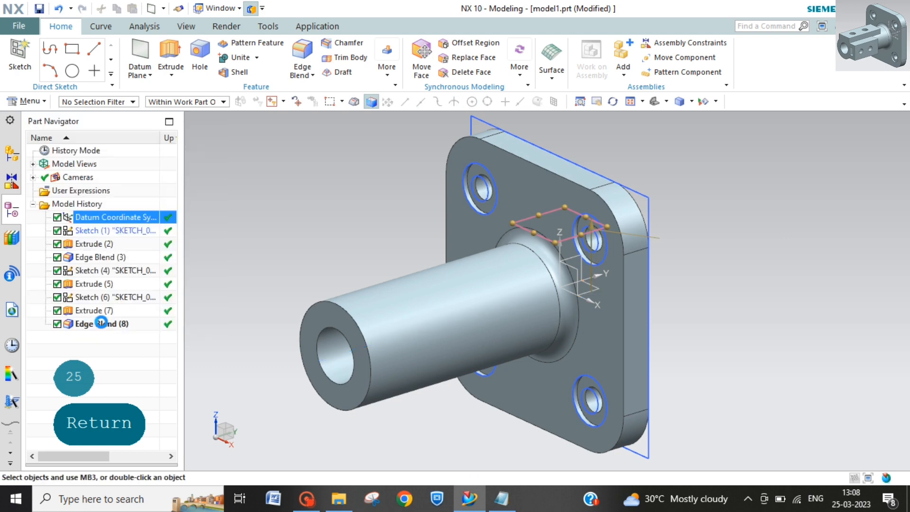
Step: Create a new task-environment sketch on the offset datum plane above the tube
left_click(18, 101)
mouse_move(60, 162)
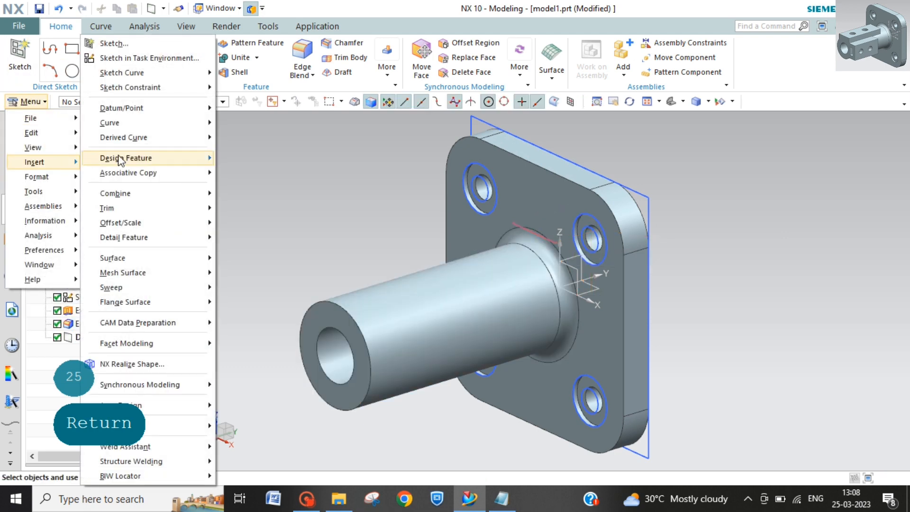
left_click(152, 57)
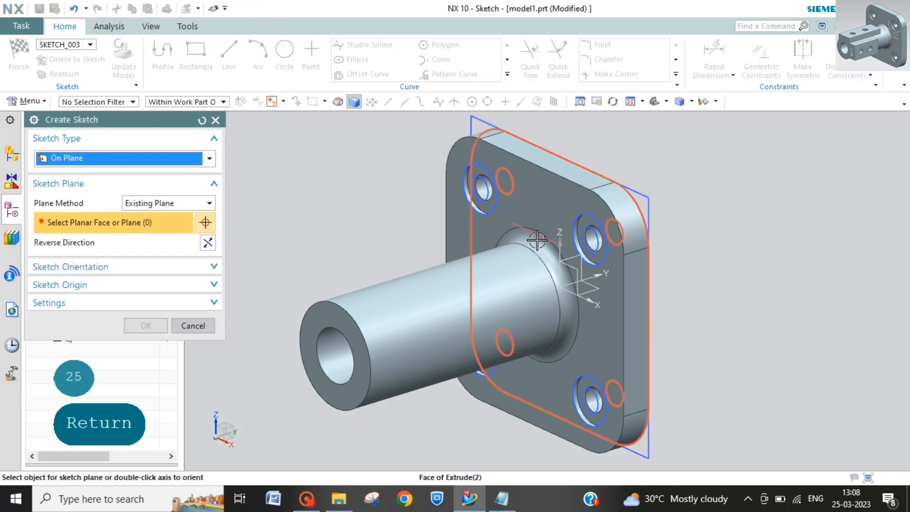
left_click(528, 247)
left_click(146, 325)
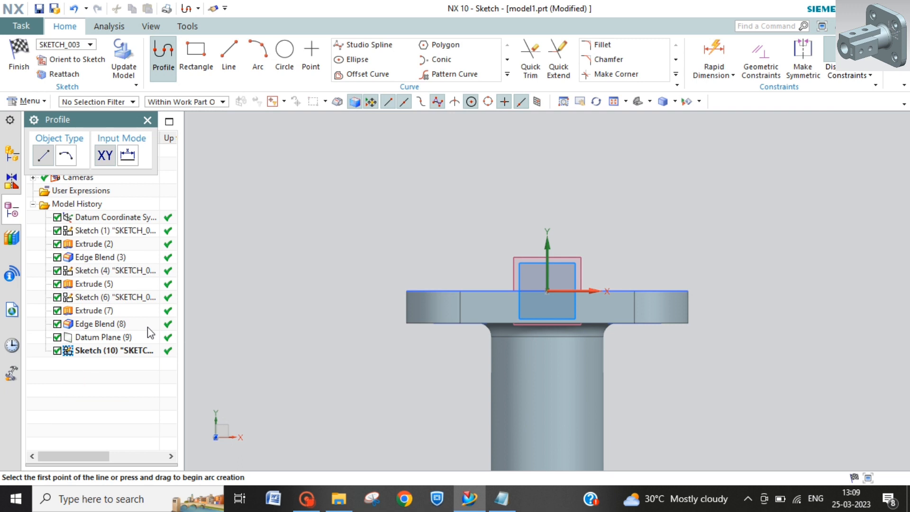
Step: Draw a two-point rectangle about 26 by 67 mm from the tube's free-end edge towards the plate, and turn off Continuous Auto Dimensioning
middle_click_drag(410, 386, 395, 224, "shift")
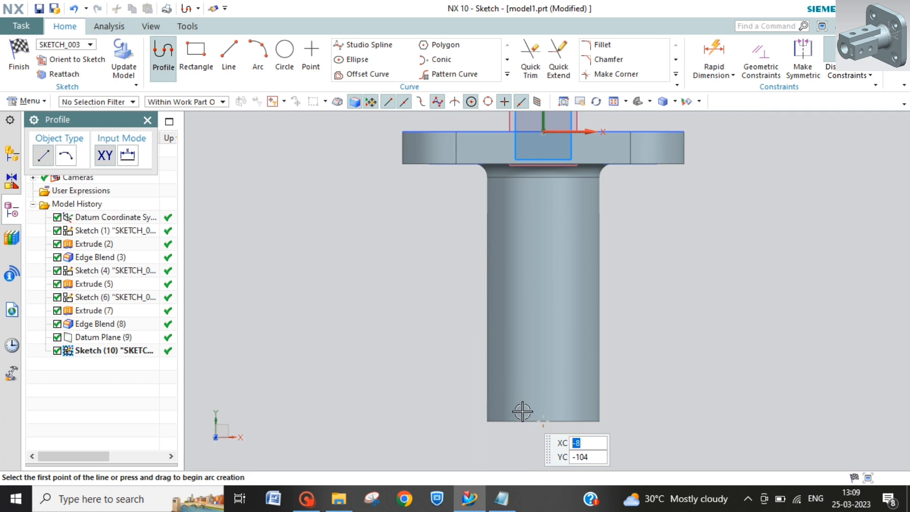
left_click(199, 55)
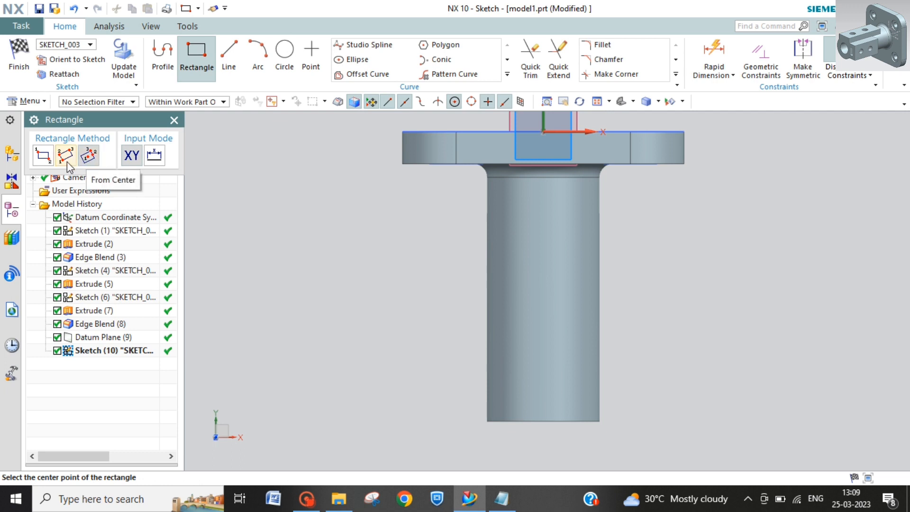
left_click(42, 155)
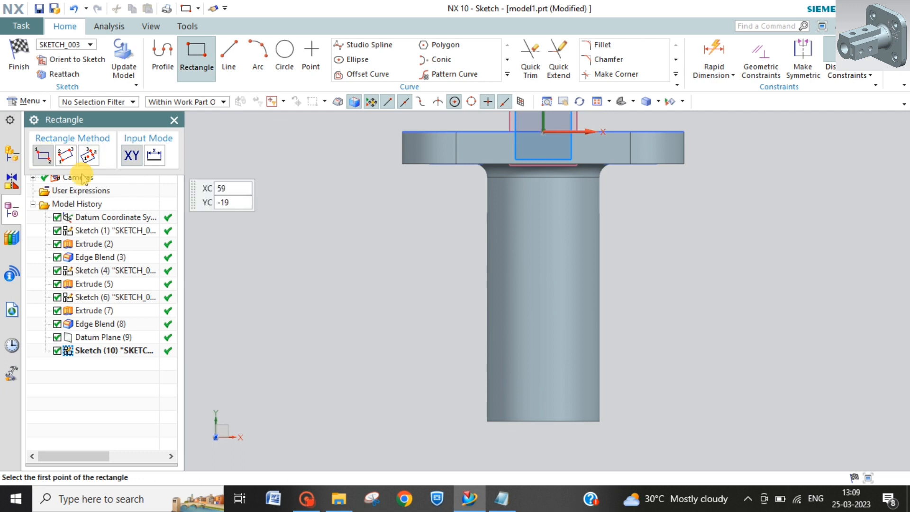
left_click(511, 420)
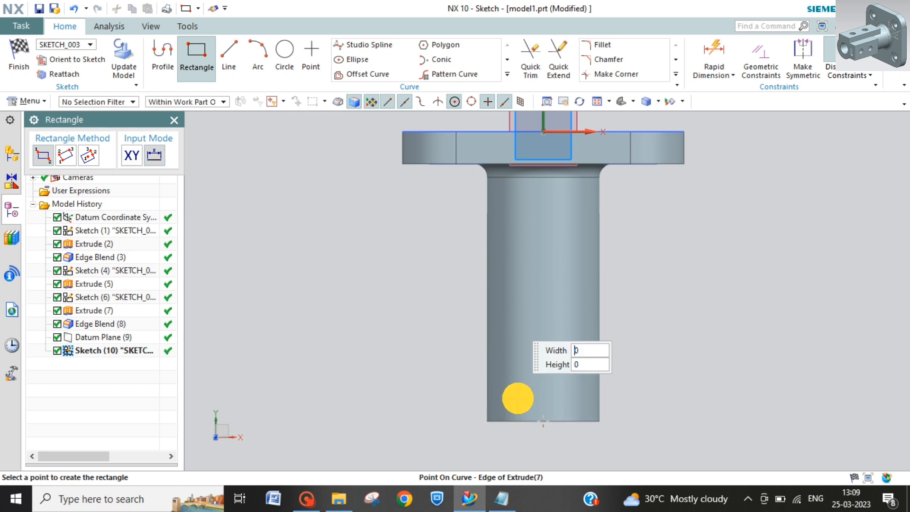
left_click(580, 241)
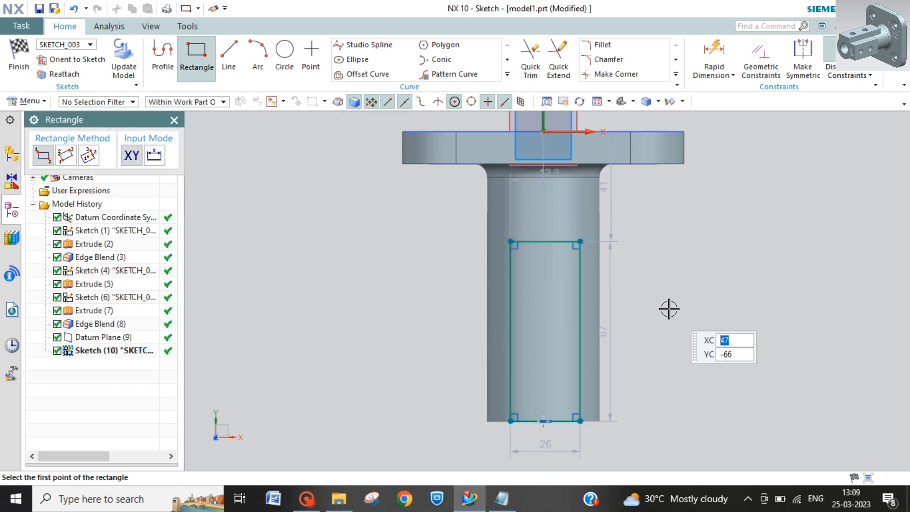
key("Escape")
left_click(848, 76)
left_click(823, 225)
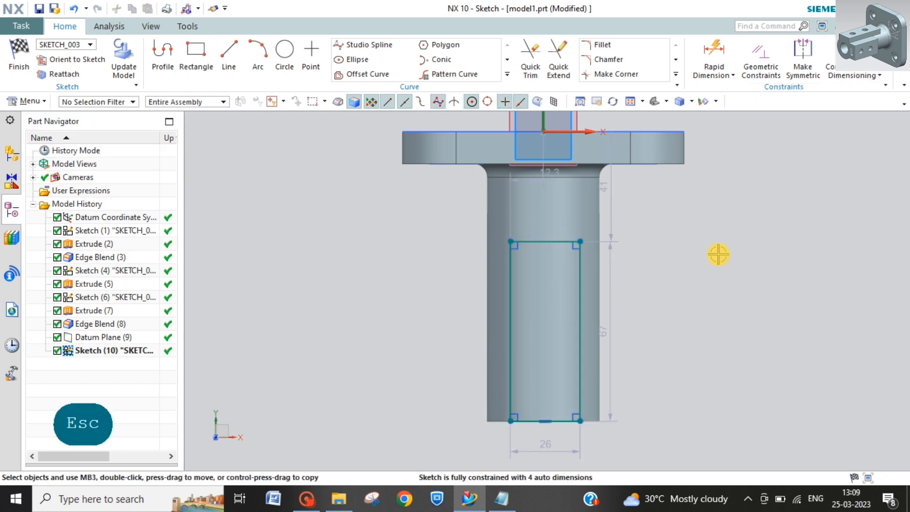
Step: Set the rectangle's width to 30 mm and its height to 76 mm
double_click(544, 449)
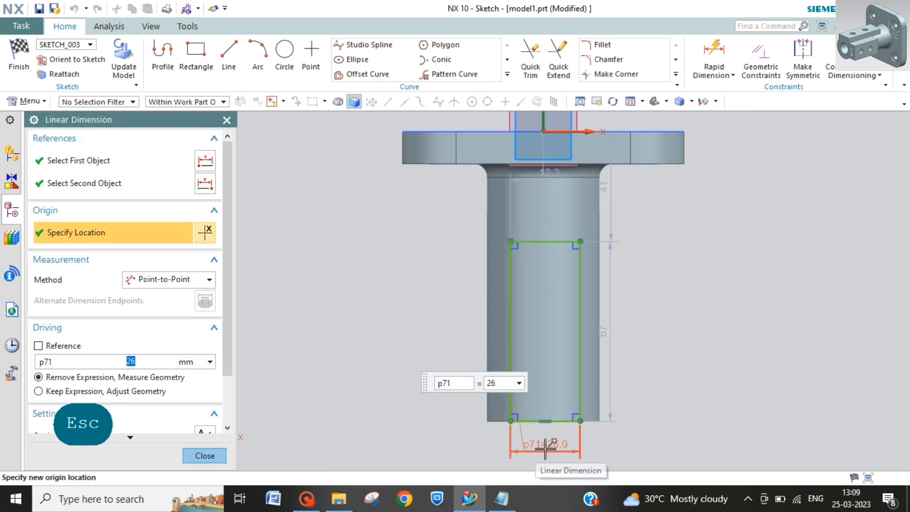
type("30")
key("Return")
left_click(608, 340)
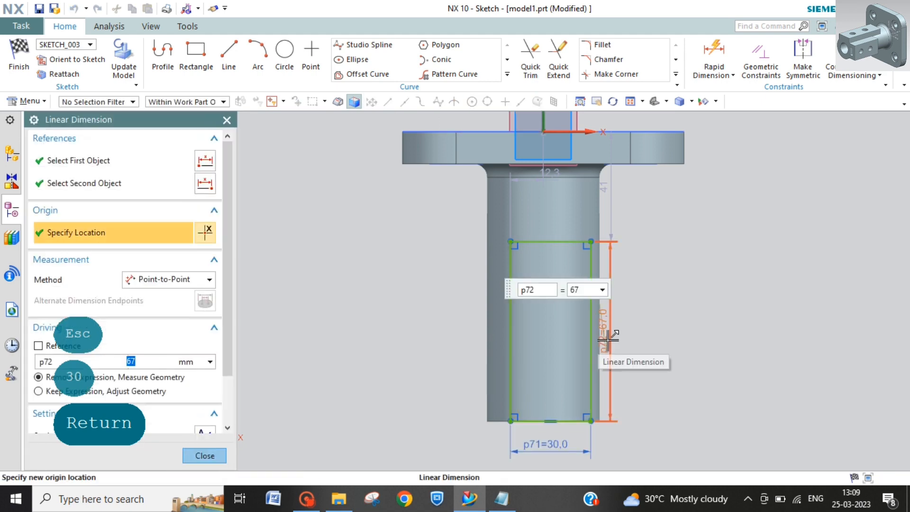
type("76")
key("Return")
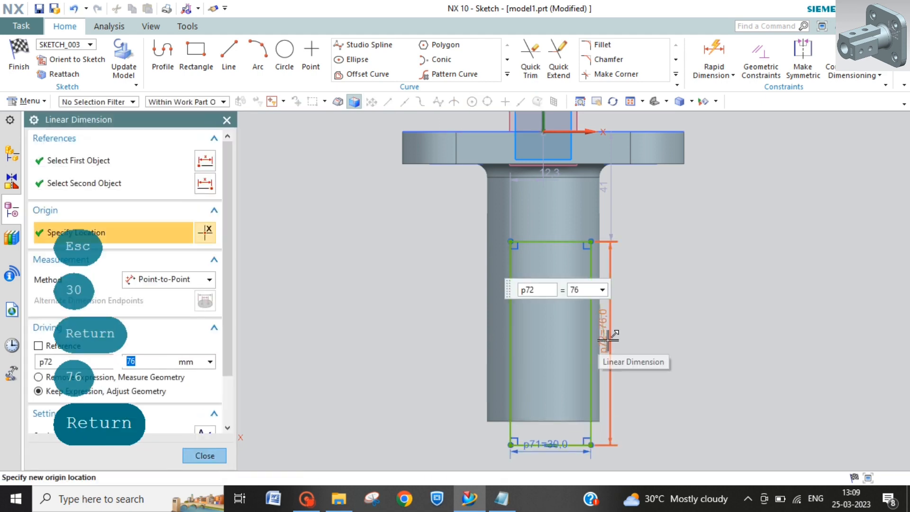
key("Escape")
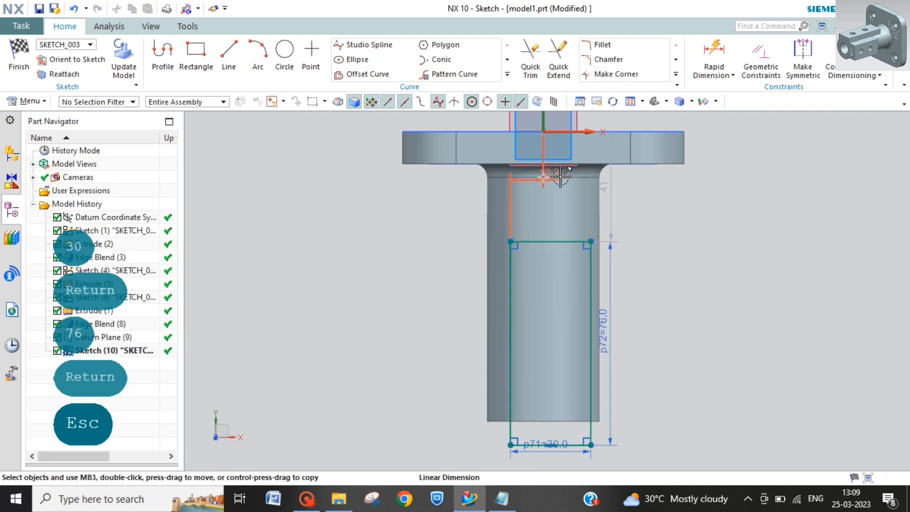
Step: Set the distance from the rectangle's left side to the vertical axis to 15 mm, and reposition the width and offset dimensions for clarity
double_click(527, 179)
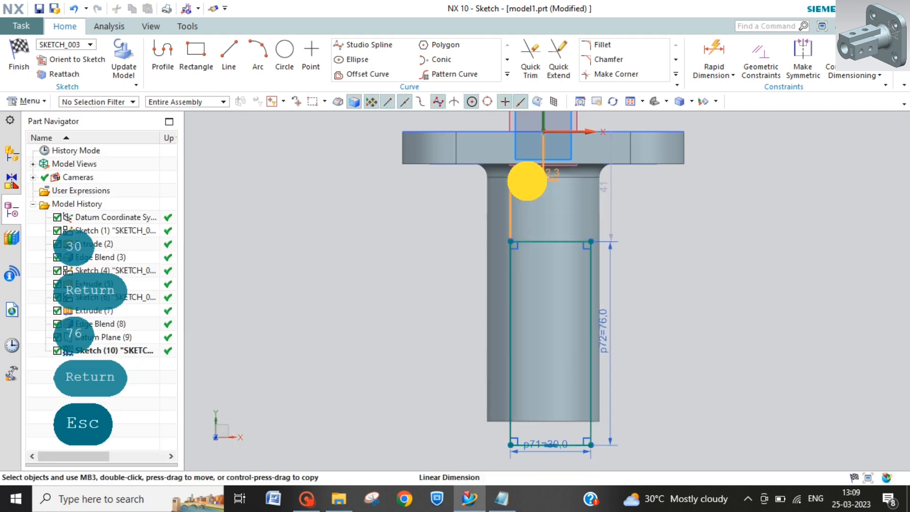
type("15")
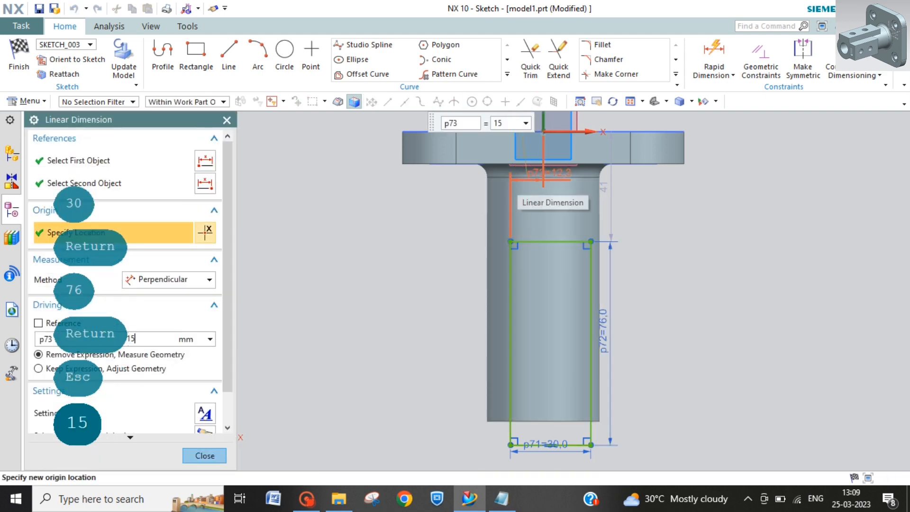
key("Return")
key("Escape")
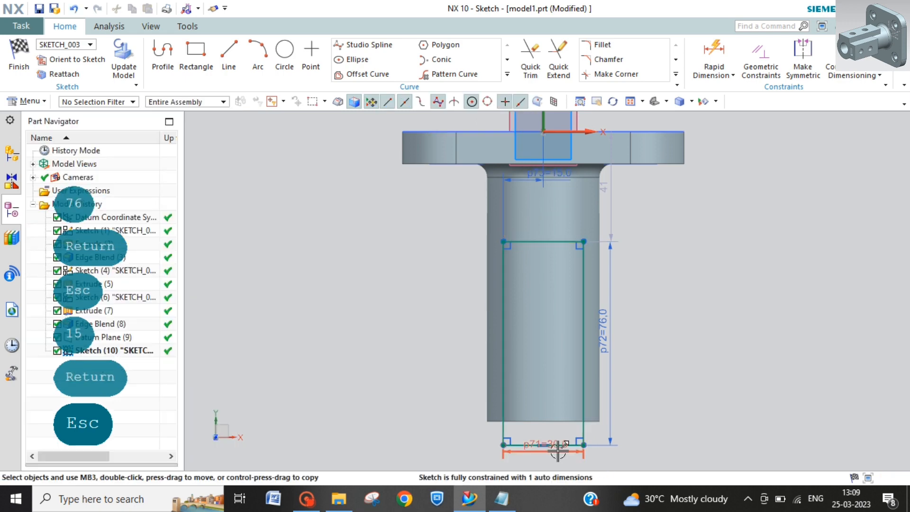
left_click(558, 457)
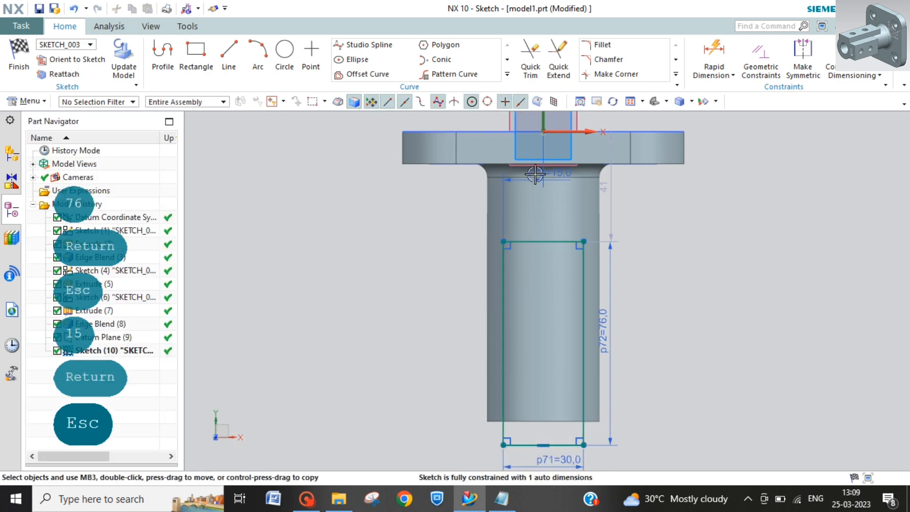
left_click_drag(535, 175, 469, 211)
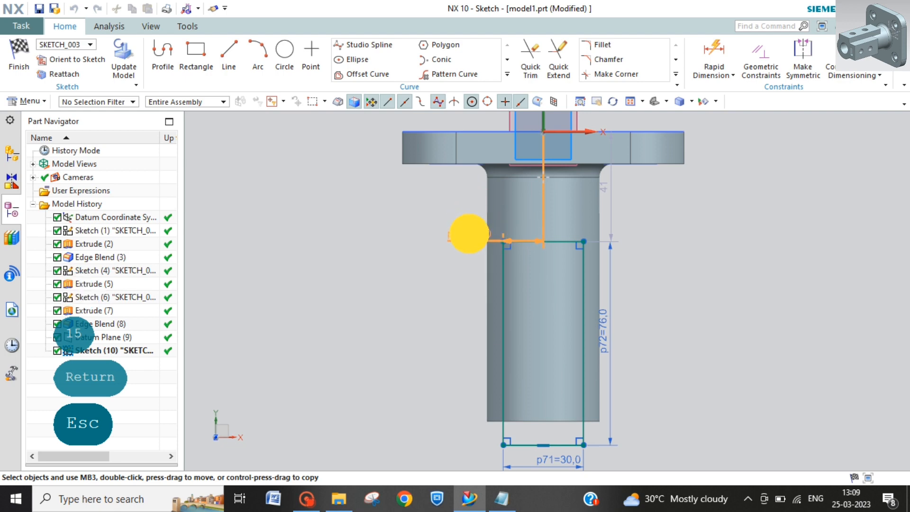
left_click_drag(469, 233, 470, 233)
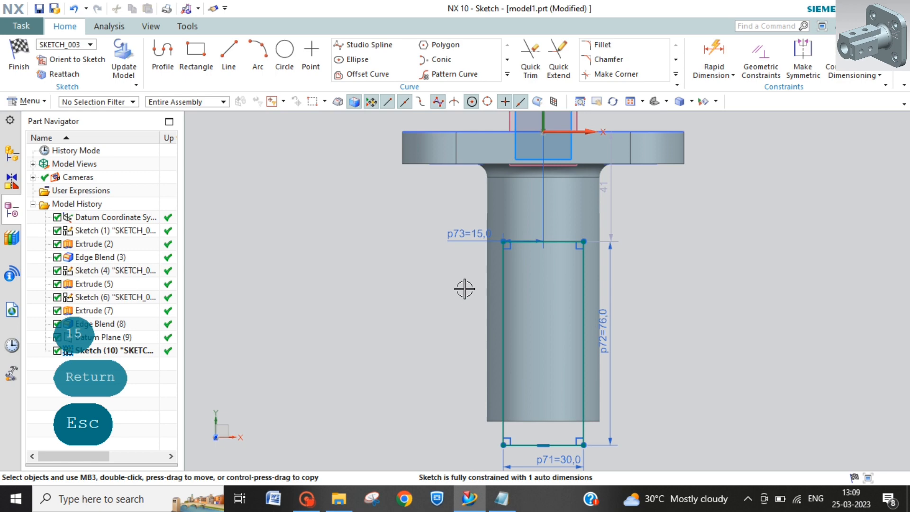
Step: Replace the rectangle's automatic vertical position dimension with a 108 mm Rapid Dimension from the plate's outer edge line to the rectangle's far side
left_click(610, 200)
key("Delete")
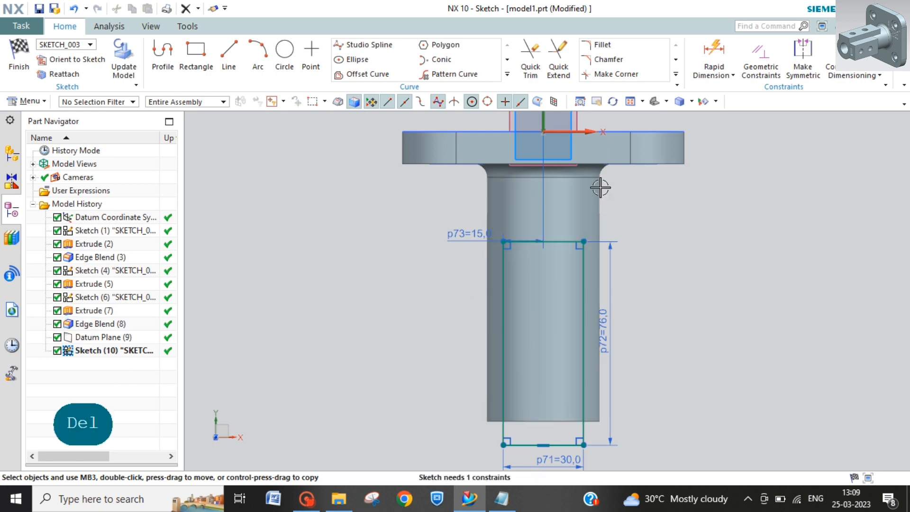
left_click(714, 59)
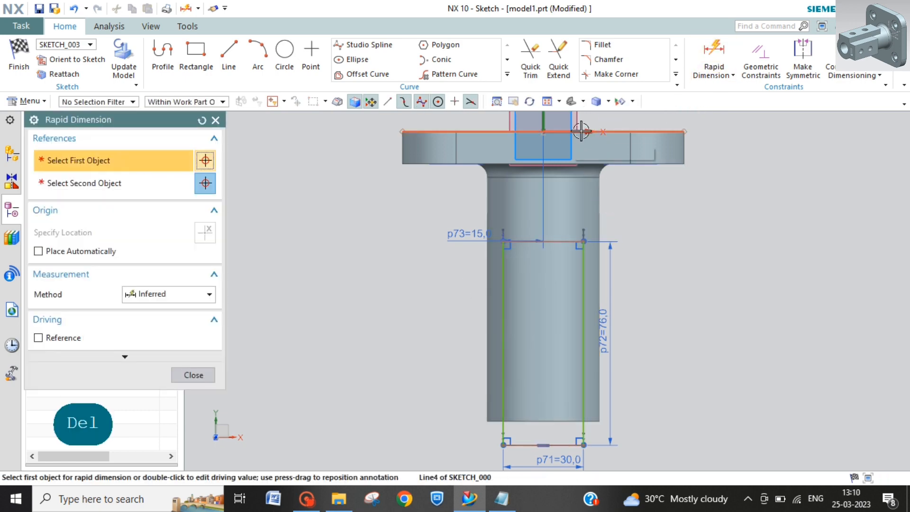
left_click(608, 452)
left_click(563, 446)
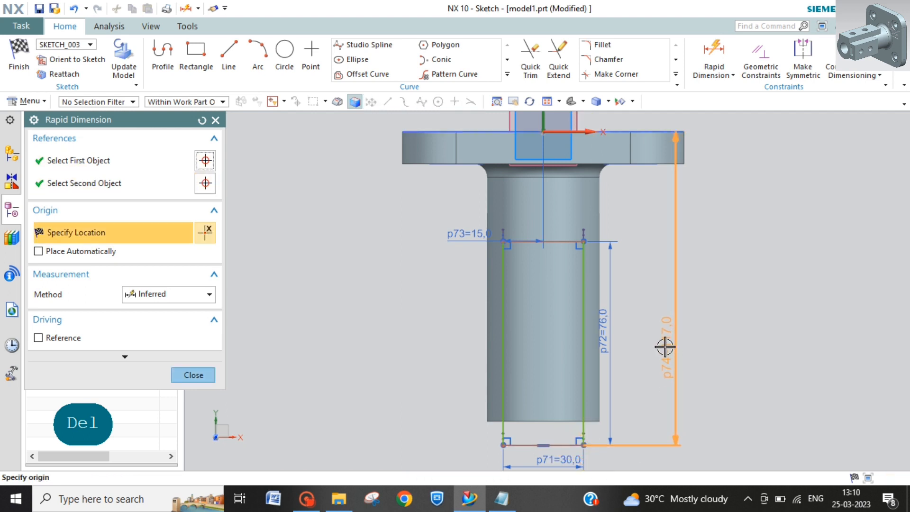
left_click(648, 325)
type("108")
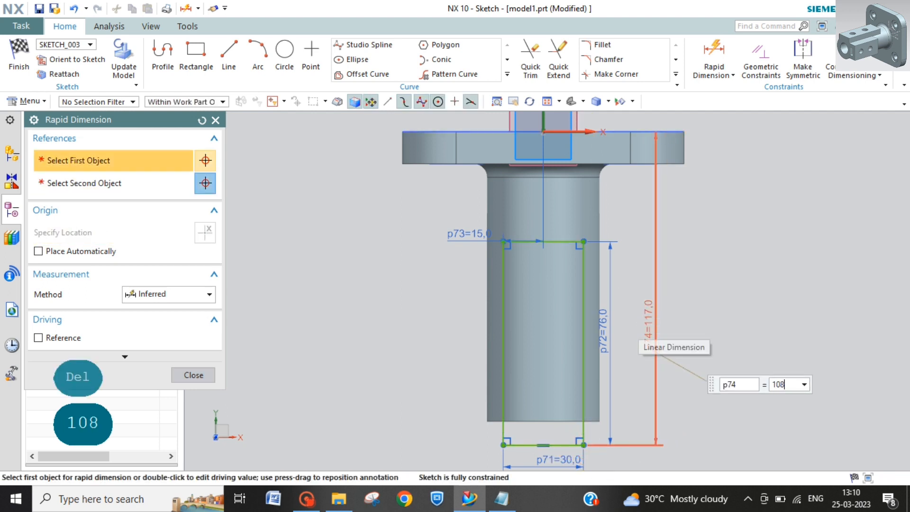
key("Return")
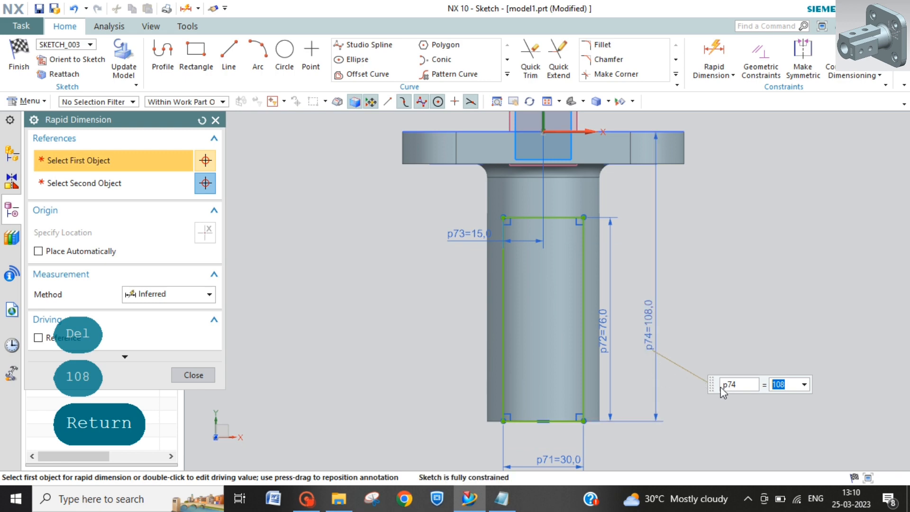
key("Escape")
left_click_drag(610, 322, 628, 325)
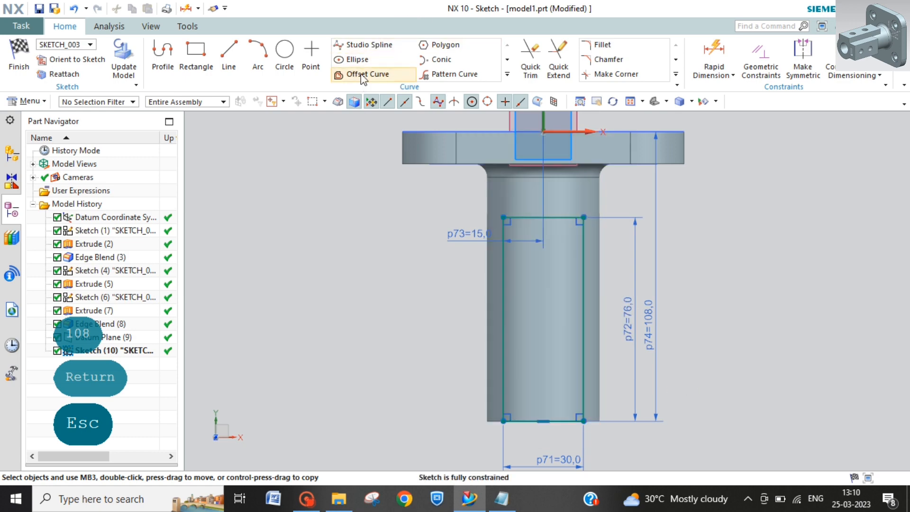
Step: Draw a circle about 11.3 mm in diameter inside the rectangle, centred on the vertical axis near the tube's free end
left_click(285, 50)
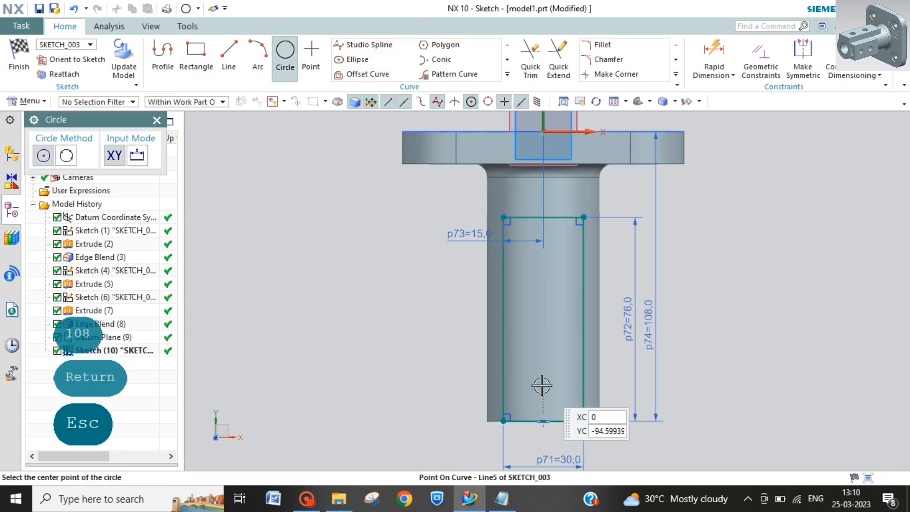
left_click(543, 386)
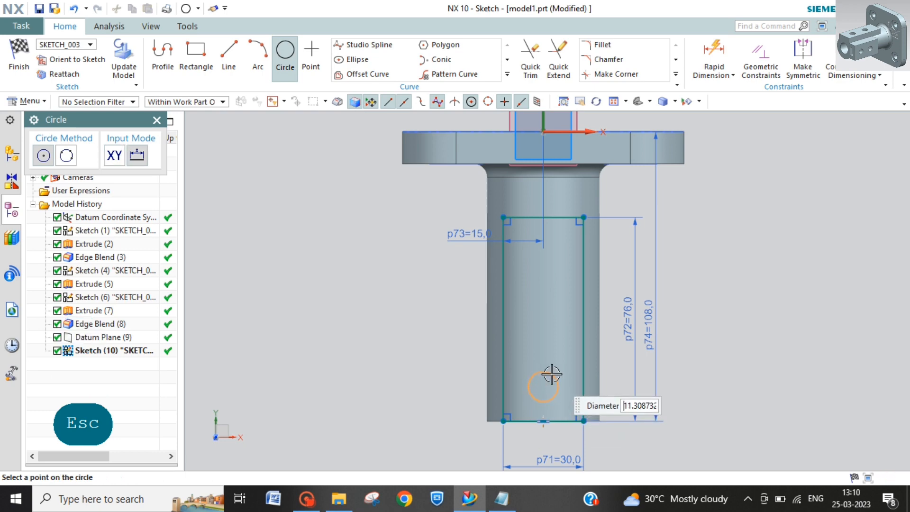
left_click(550, 372)
Step: Dimension the circle's diameter as 12 mm
left_click(714, 53)
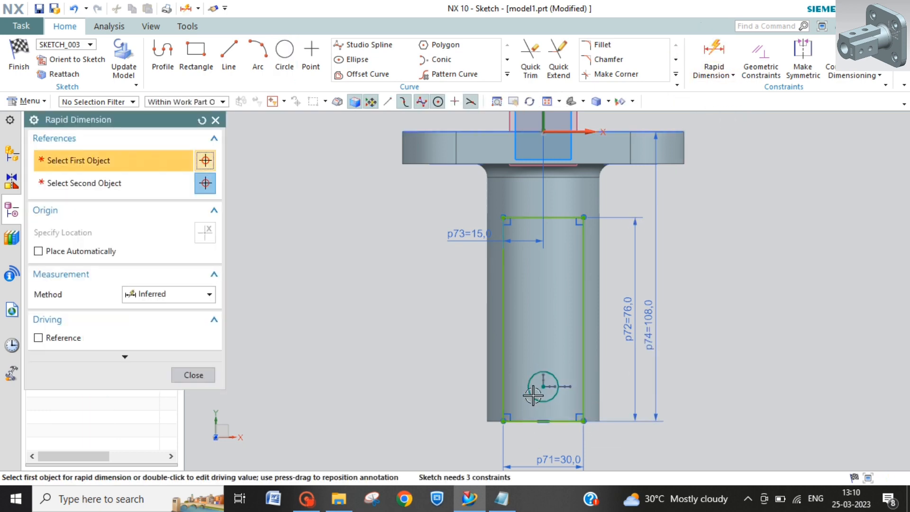
left_click(543, 387)
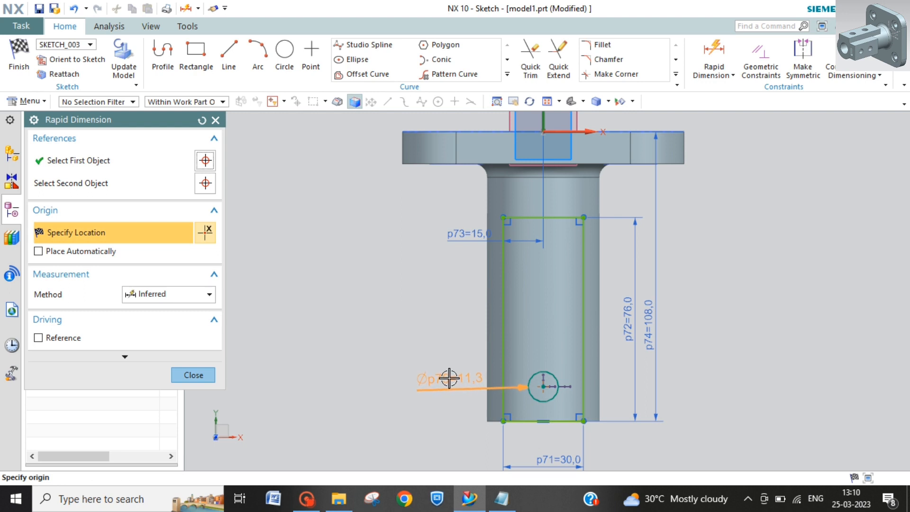
left_click(449, 373)
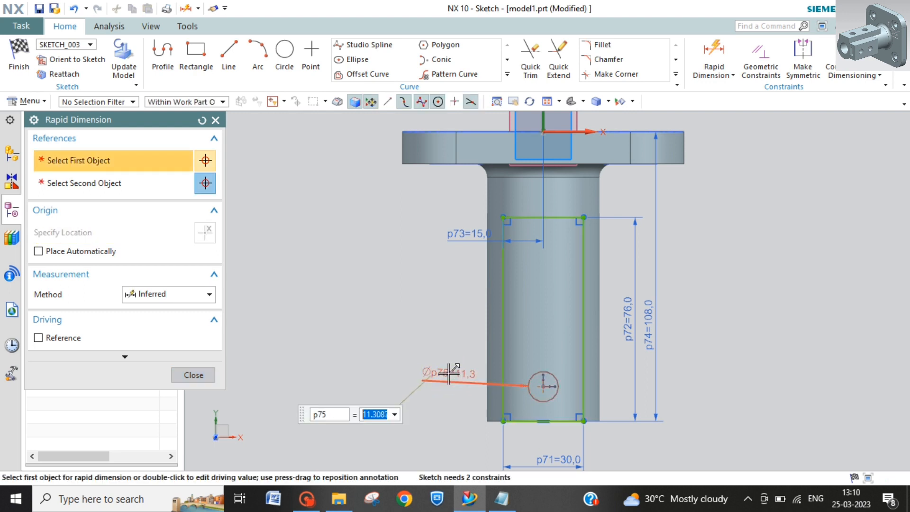
type("10")
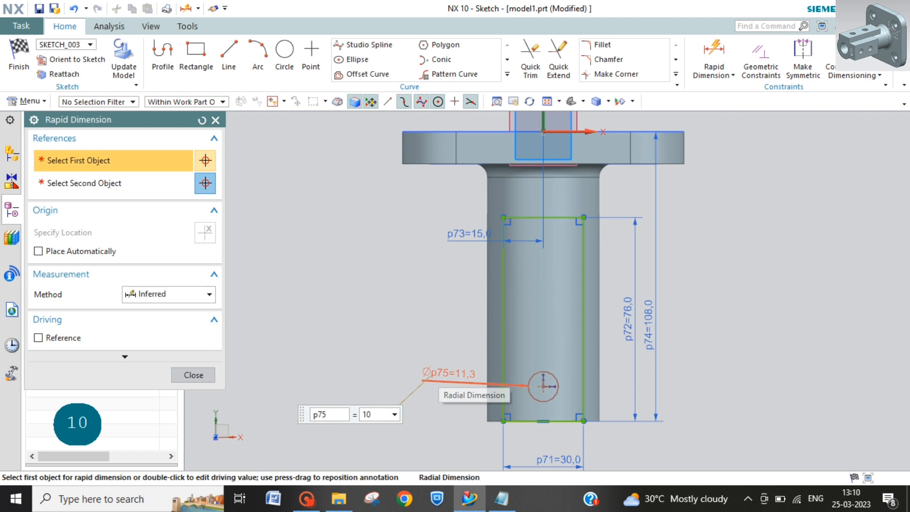
key("BackSpace")
type("2")
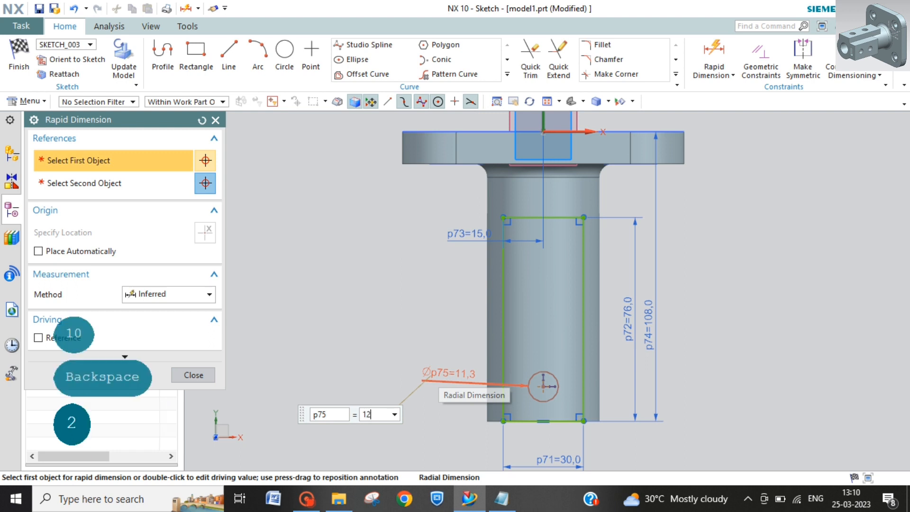
key("Return")
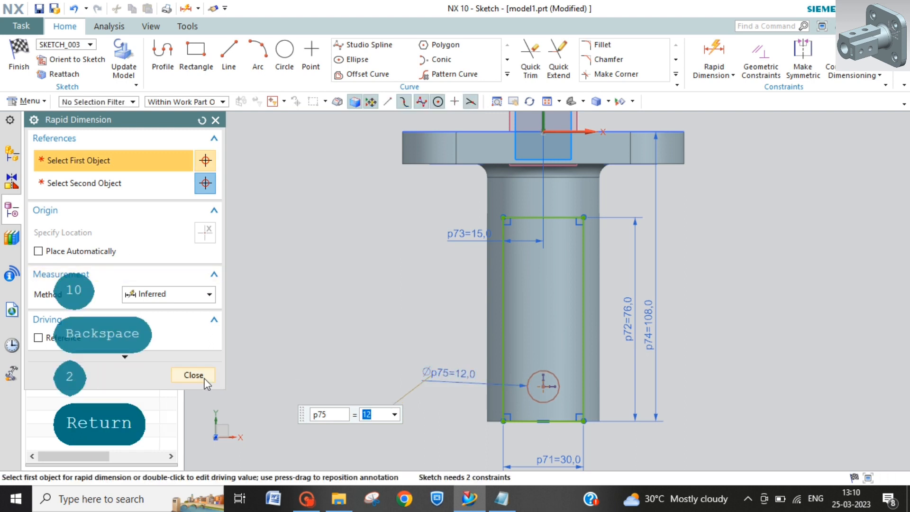
left_click(205, 377)
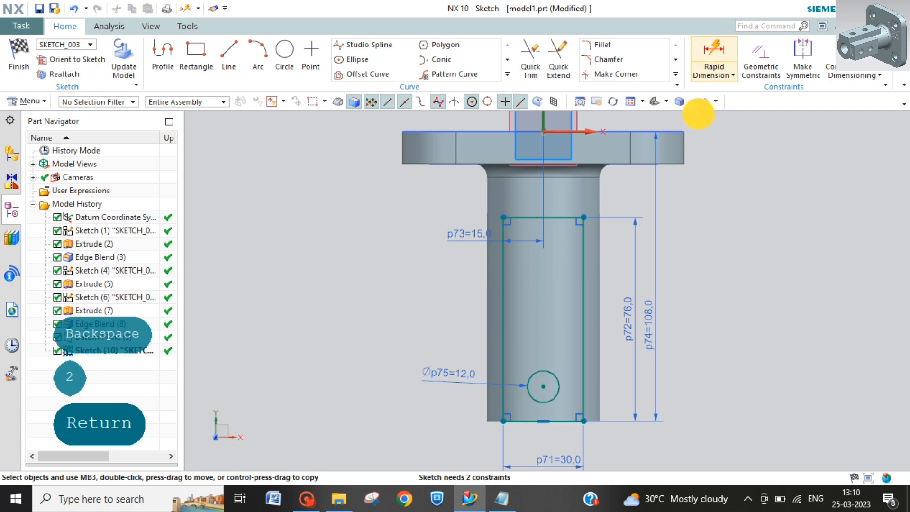
Step: Dimension the circle's centre 20 mm from the tube's free-end edge
left_click(543, 387)
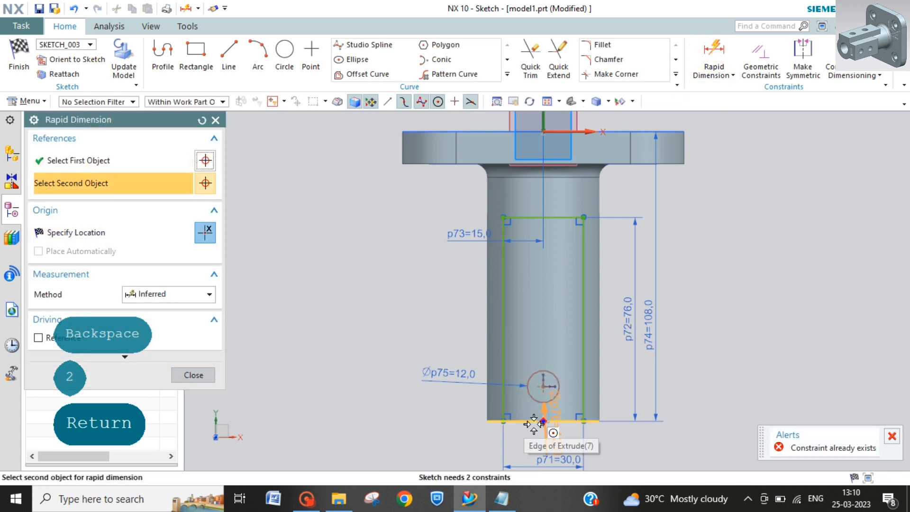
left_click(535, 420)
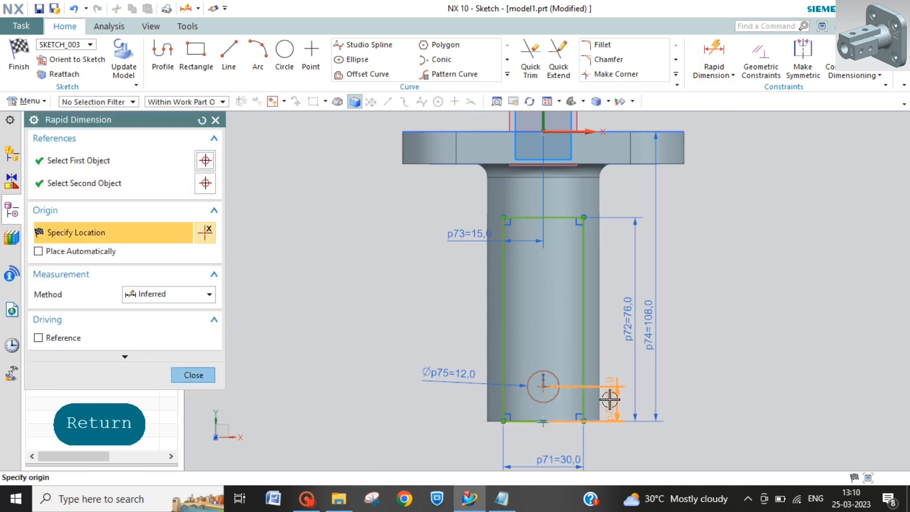
left_click(610, 401)
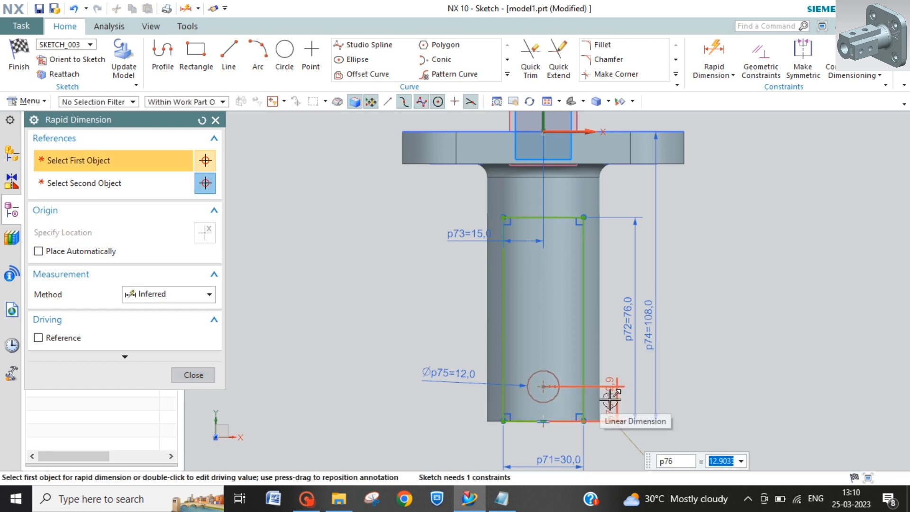
type("20")
key("Return")
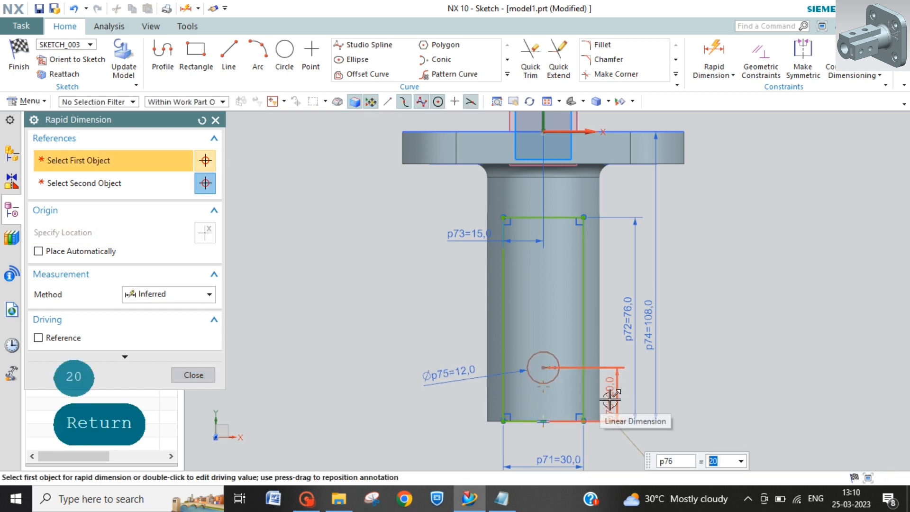
Step: Pattern the 12 mm circle linearly along the vertical axis towards the plate with a count of 2 and 30 mm pitch, without a second direction
key("Escape")
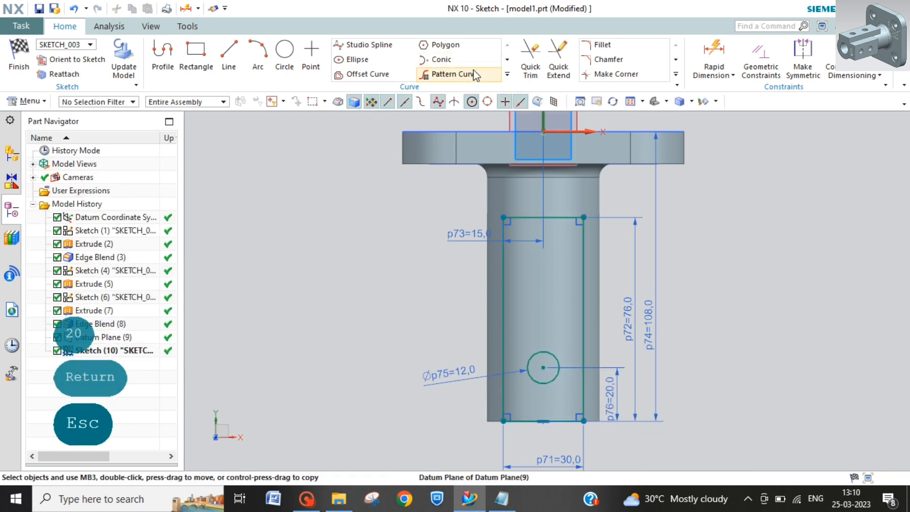
left_click(469, 75)
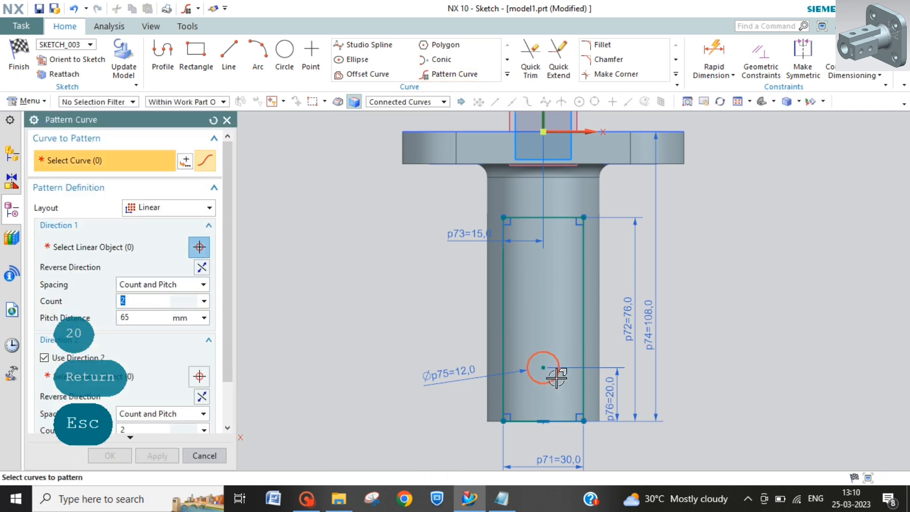
left_click(557, 378)
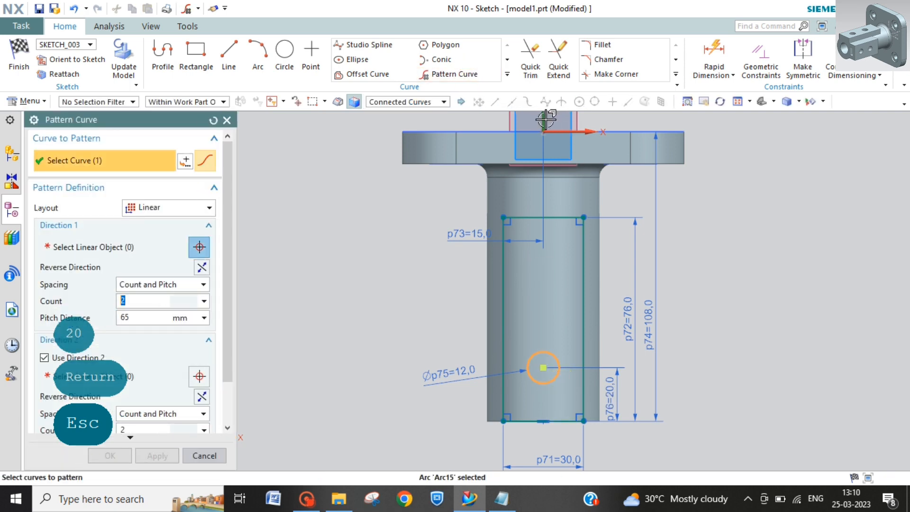
left_click(84, 246)
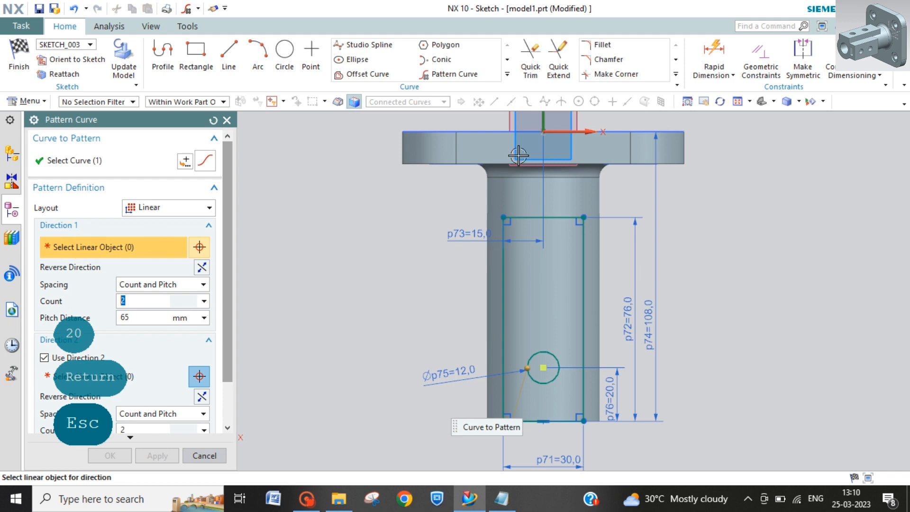
left_click(544, 124)
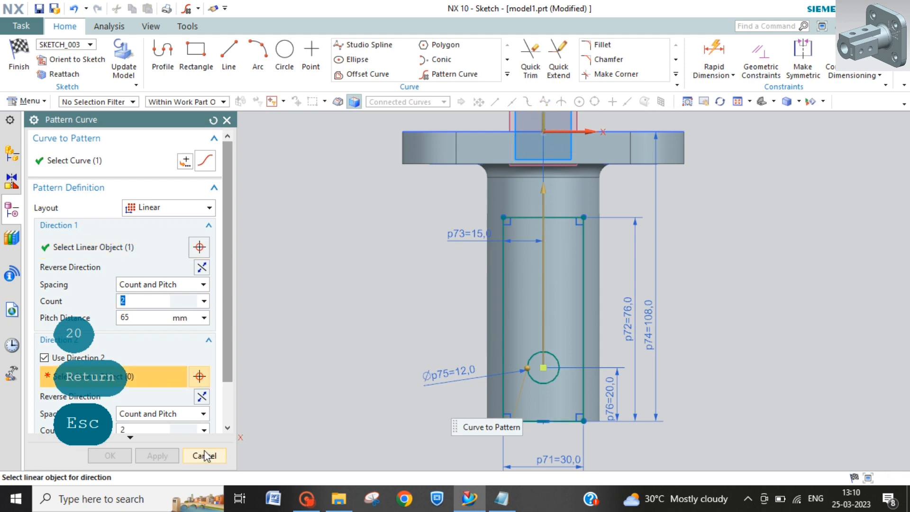
left_click(44, 358)
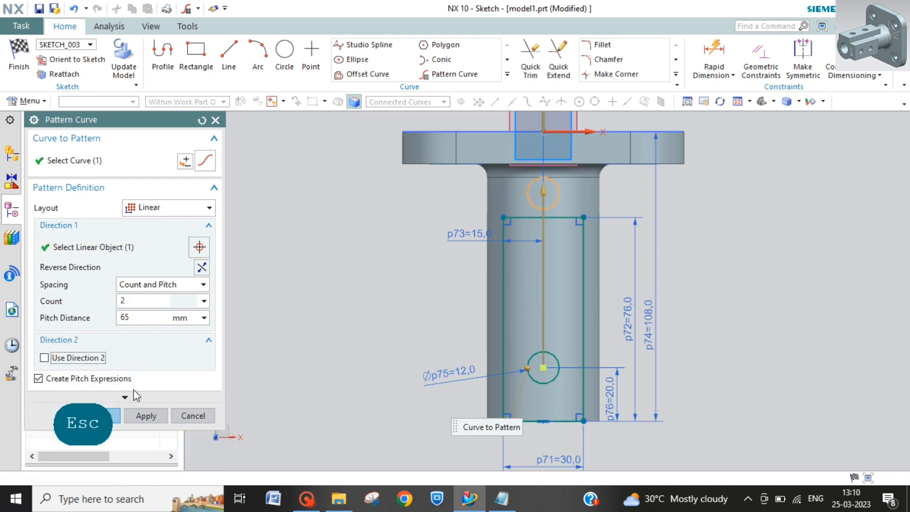
double_click(125, 318)
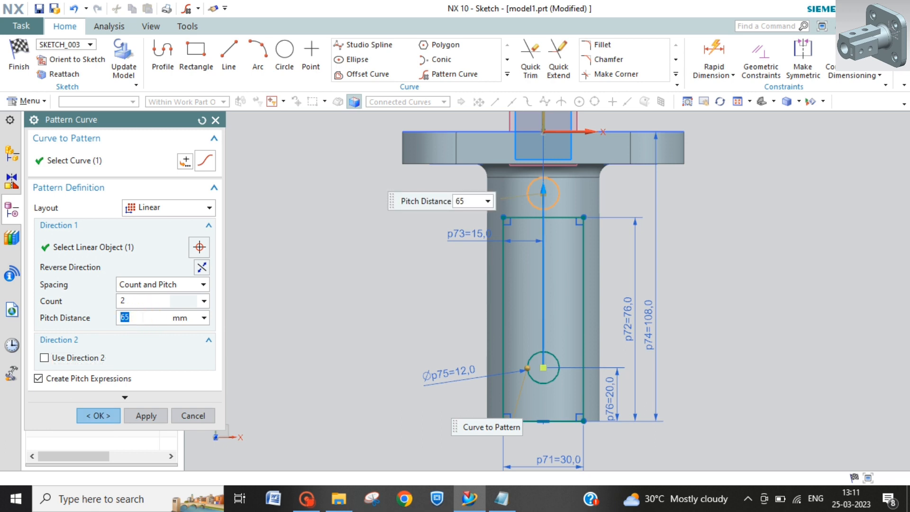
type("30")
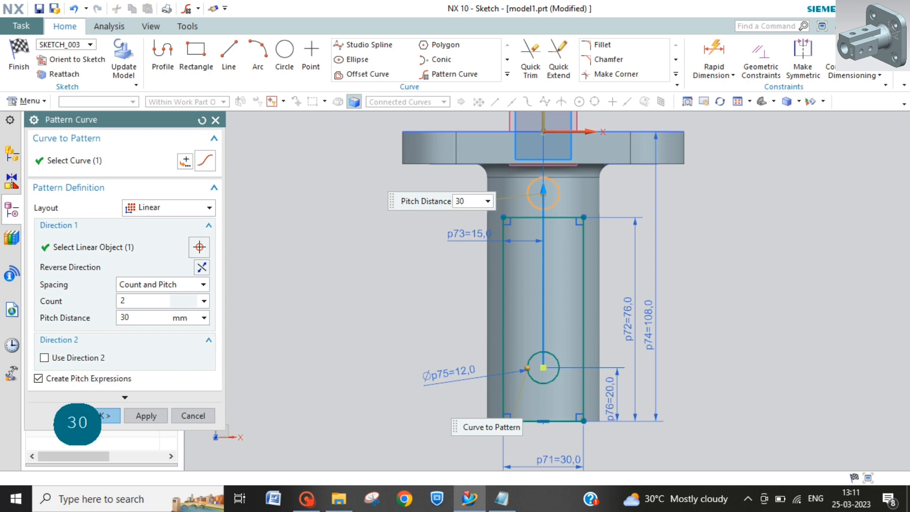
key("Return")
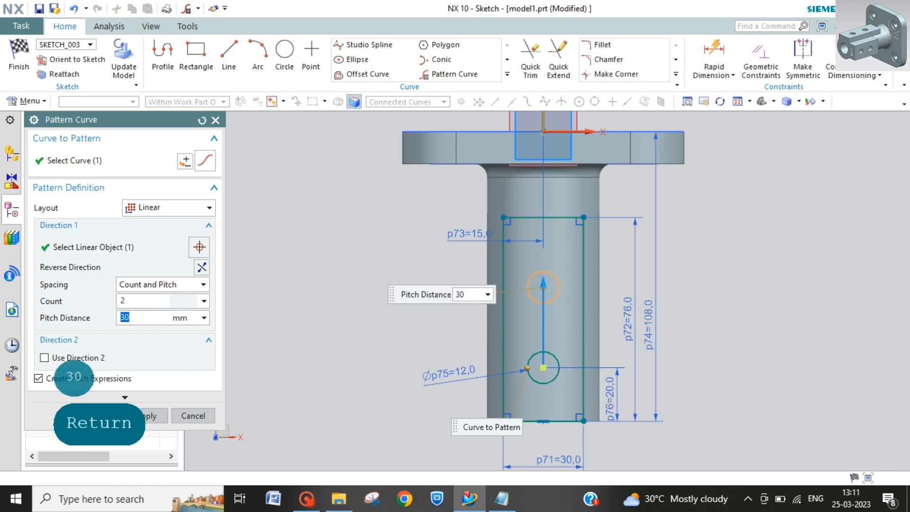
left_click(99, 416)
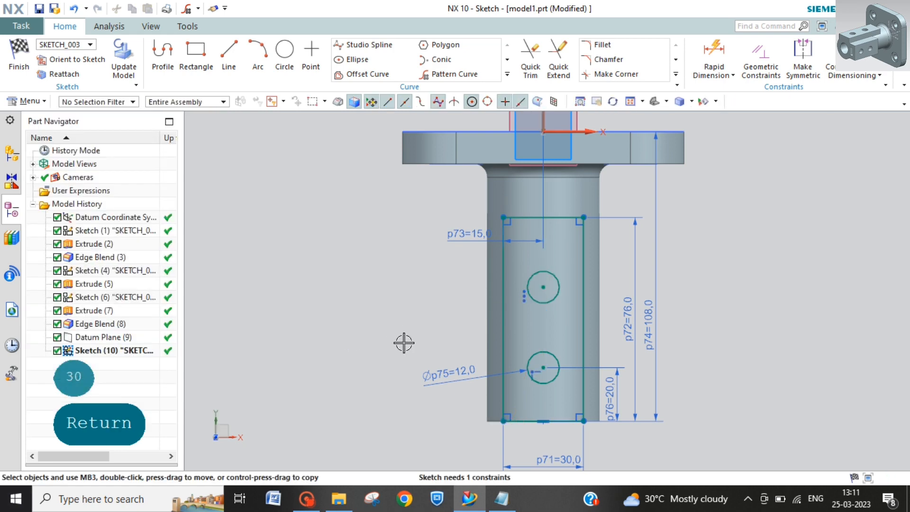
Step: Finish the sketch and extrude the rectangle with its two holes in the reversed direction Until Next, uniting it with the tube
left_click(19, 57)
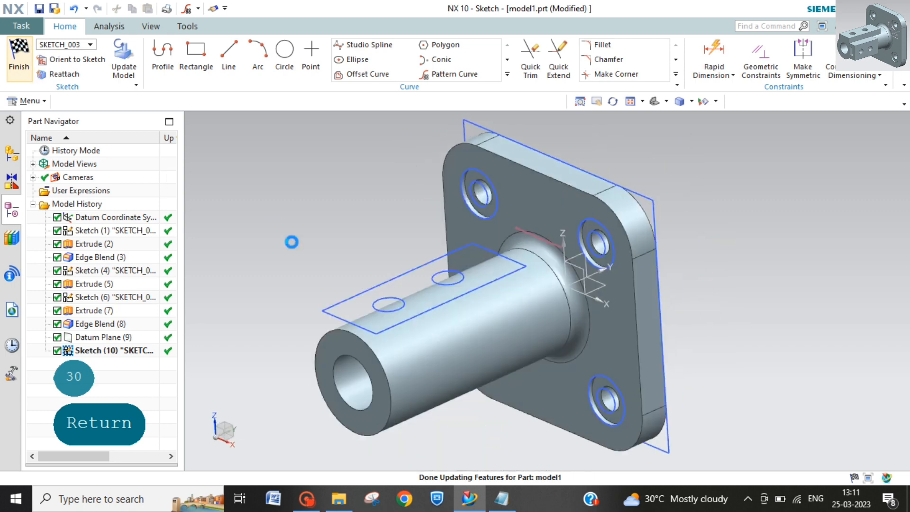
left_click(171, 52)
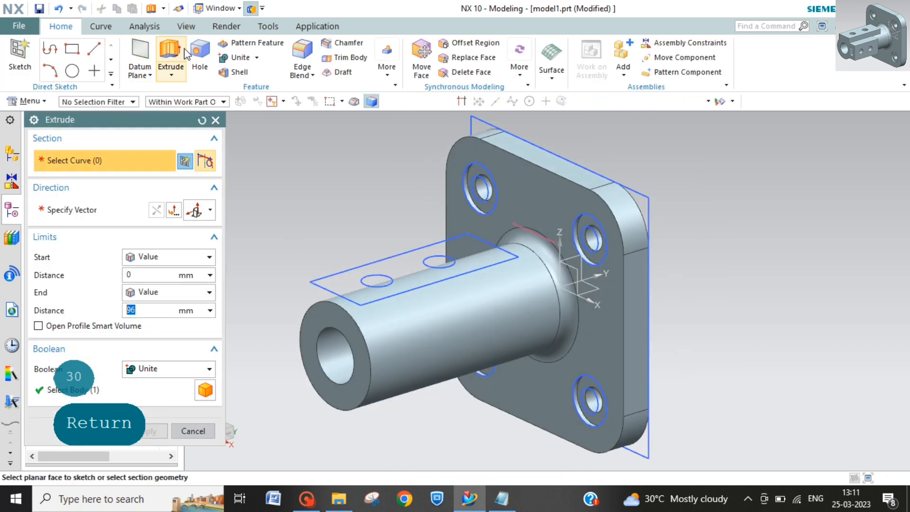
left_click(443, 280)
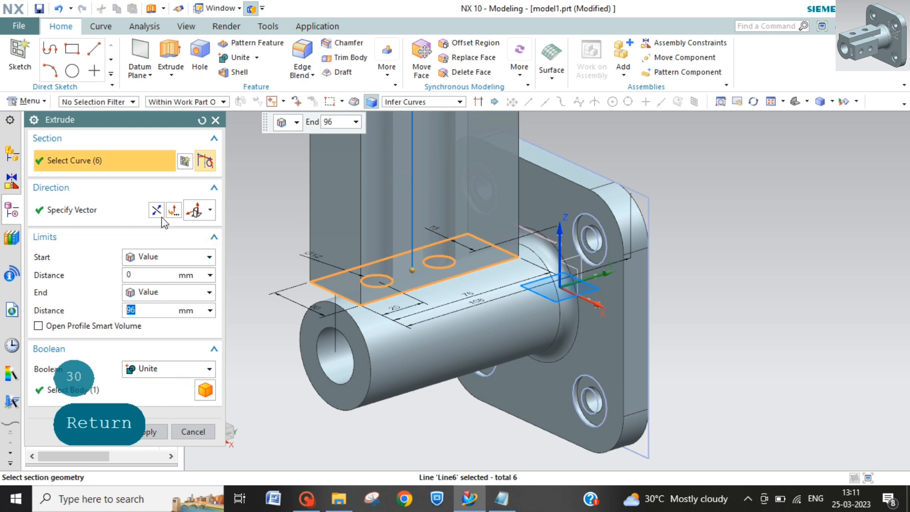
left_click(159, 213)
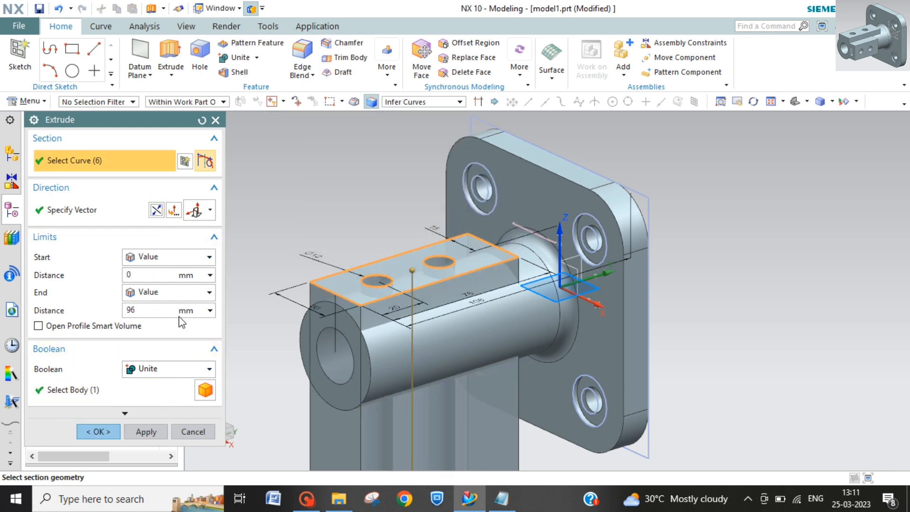
left_click(189, 291)
left_click(174, 336)
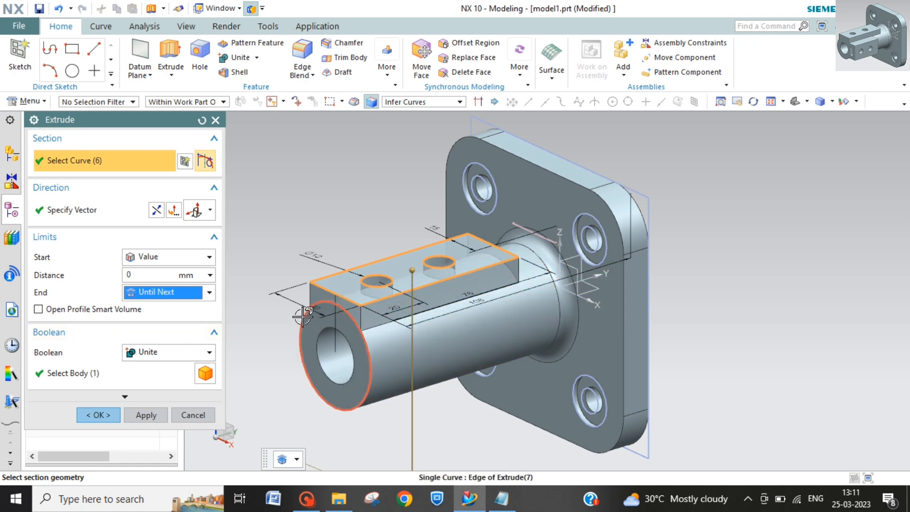
left_click(119, 413)
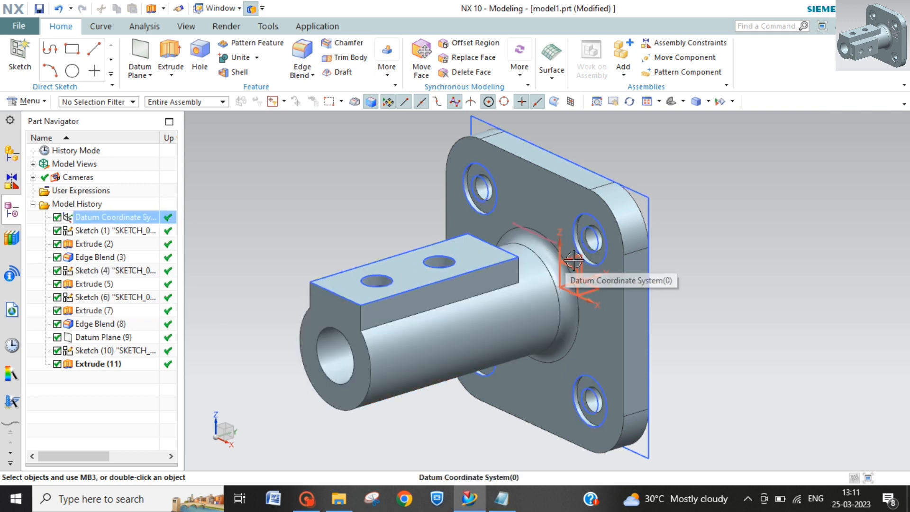
Step: Start a new task-environment sketch on the YZ plane of the datum coordinate system
left_click(29, 102)
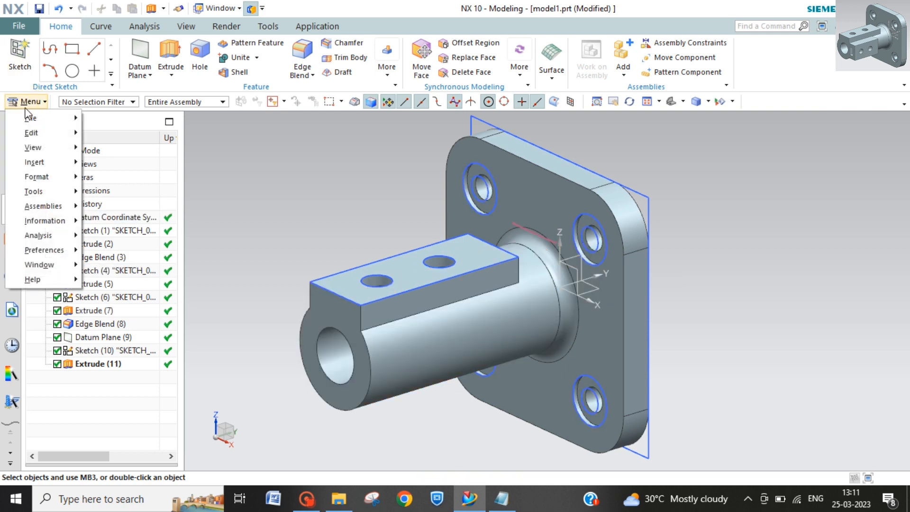
mouse_move(56, 161)
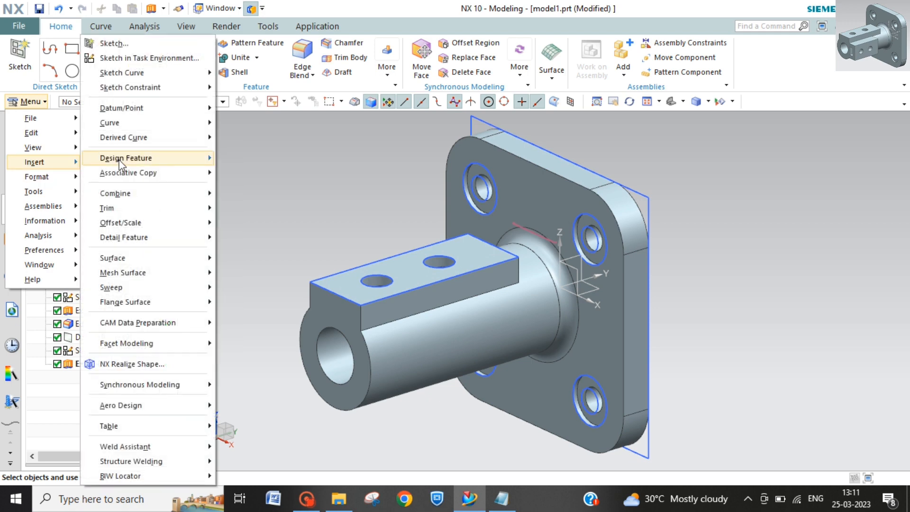
left_click(165, 59)
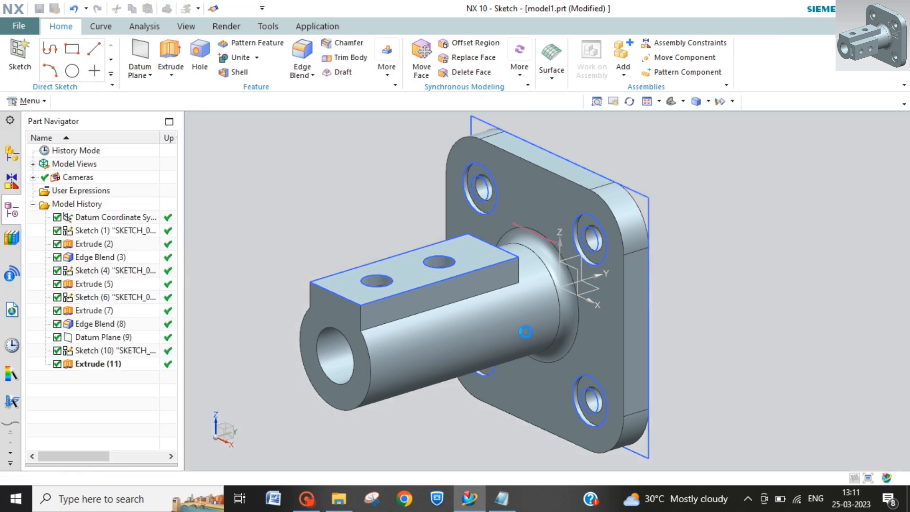
left_click(577, 257)
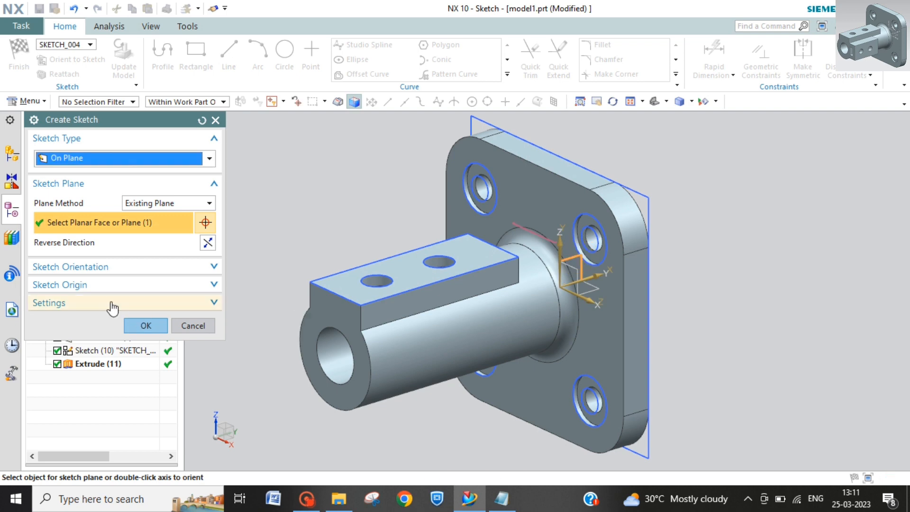
left_click(141, 323)
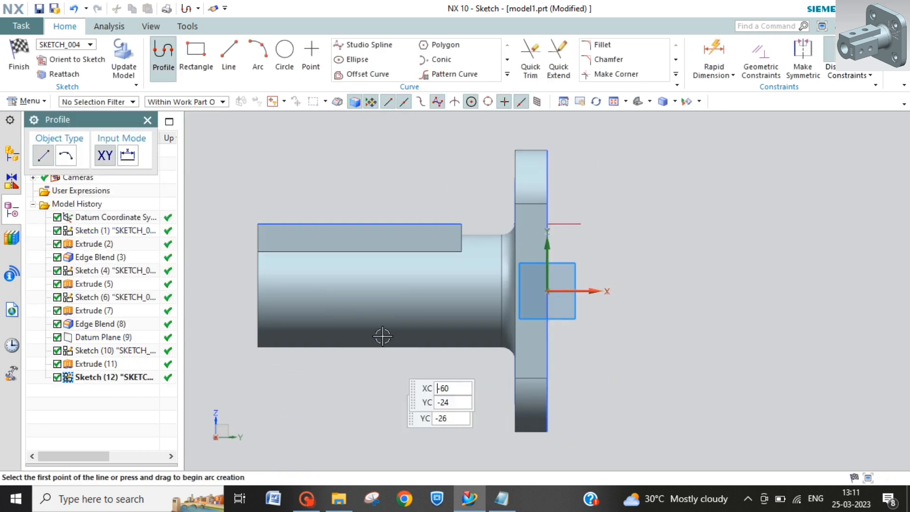
Step: Draw a rectangle about 2.7 mm wide and 29 mm high at the tube's free end, and turn off Continuous Auto Dimensioning
left_click(196, 52)
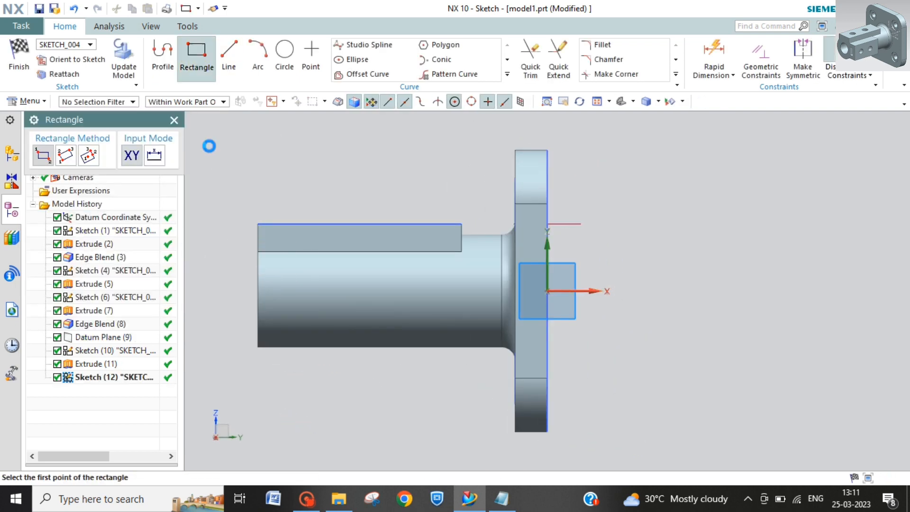
left_click(256, 329)
left_click(265, 253)
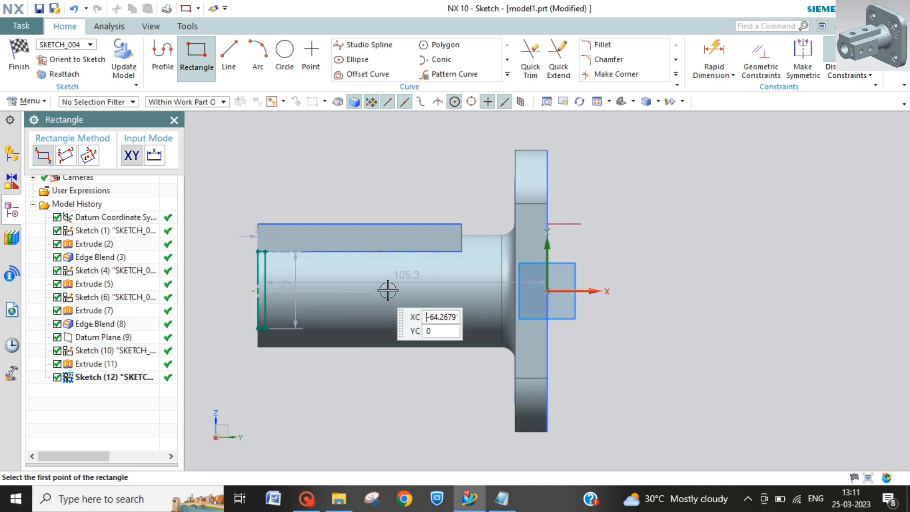
key("Escape")
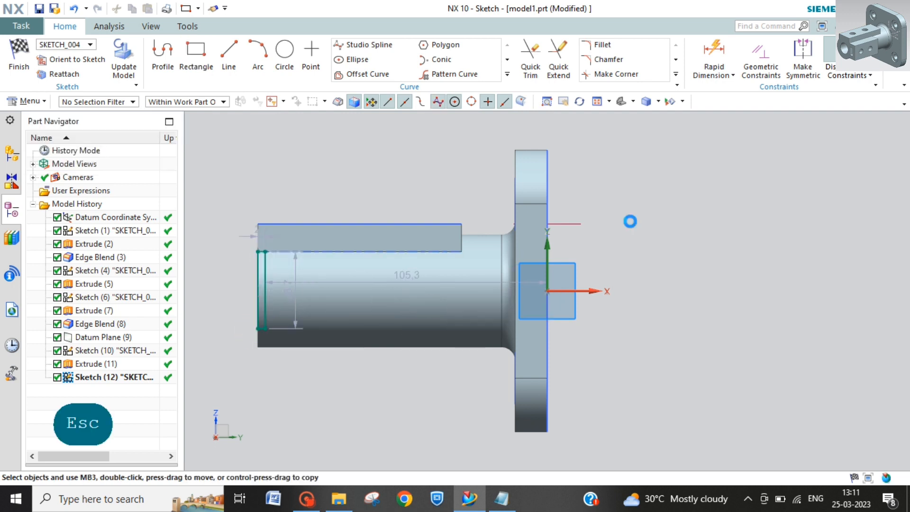
left_click(849, 73)
left_click(801, 231)
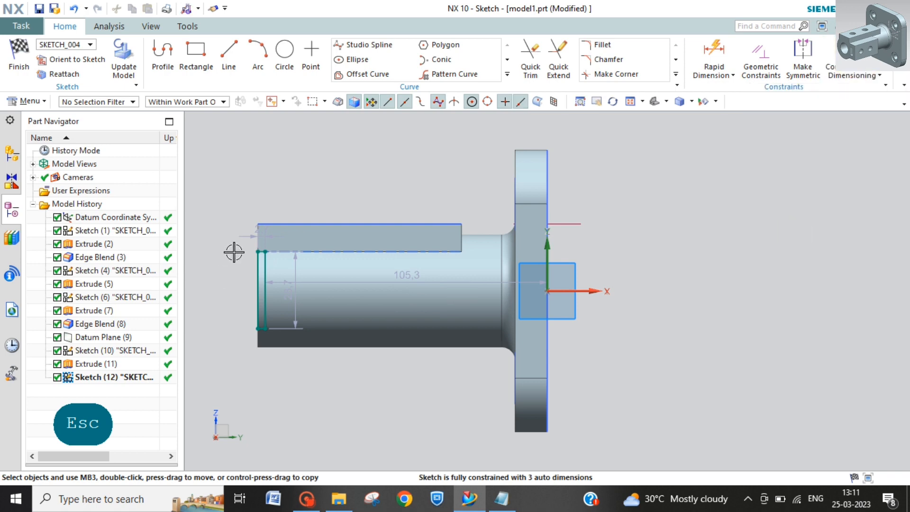
Step: Set the rectangle's horizontal width dimension to 56 mm
left_click(251, 235)
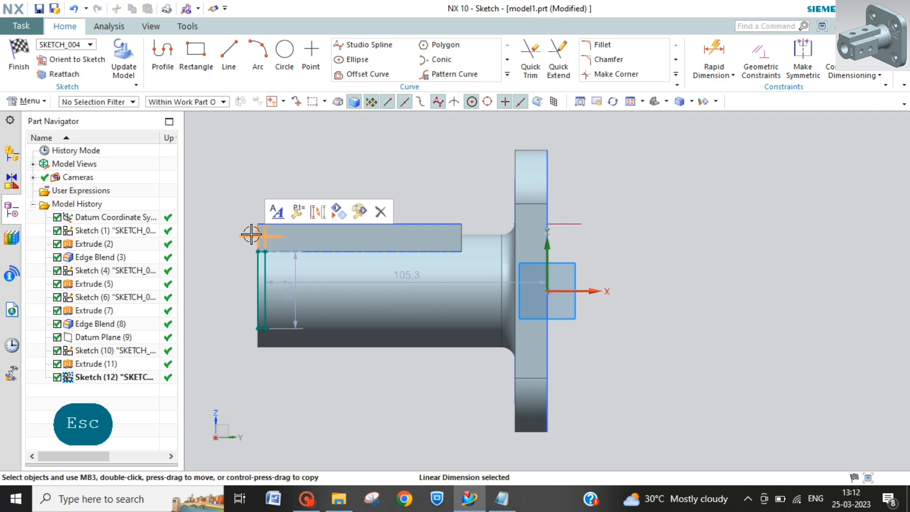
double_click(251, 235)
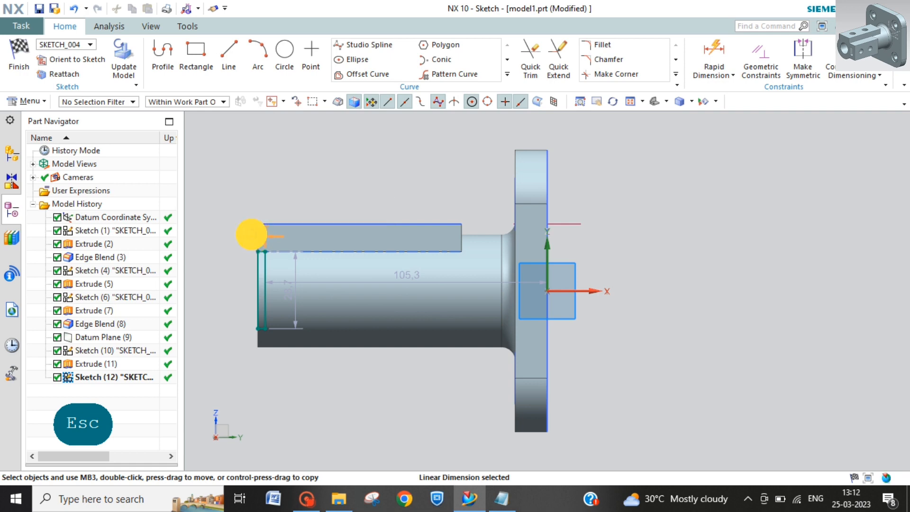
type("56")
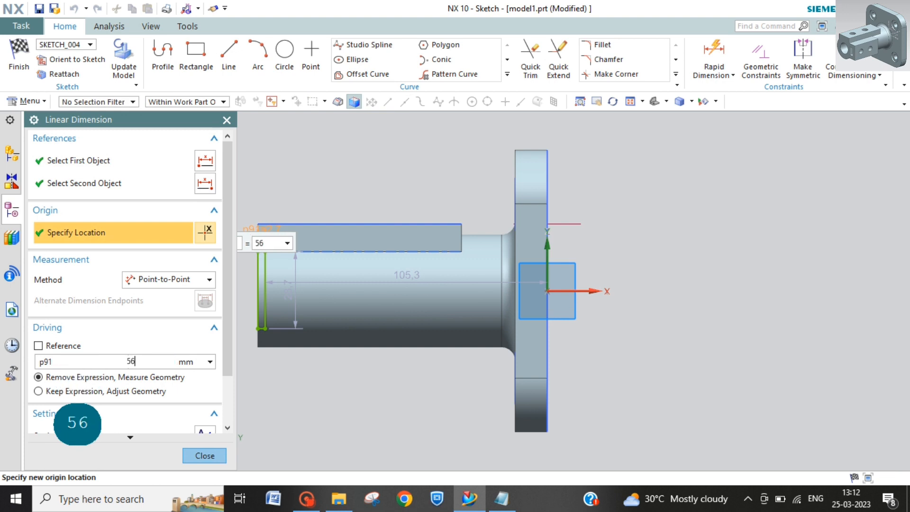
key("Return")
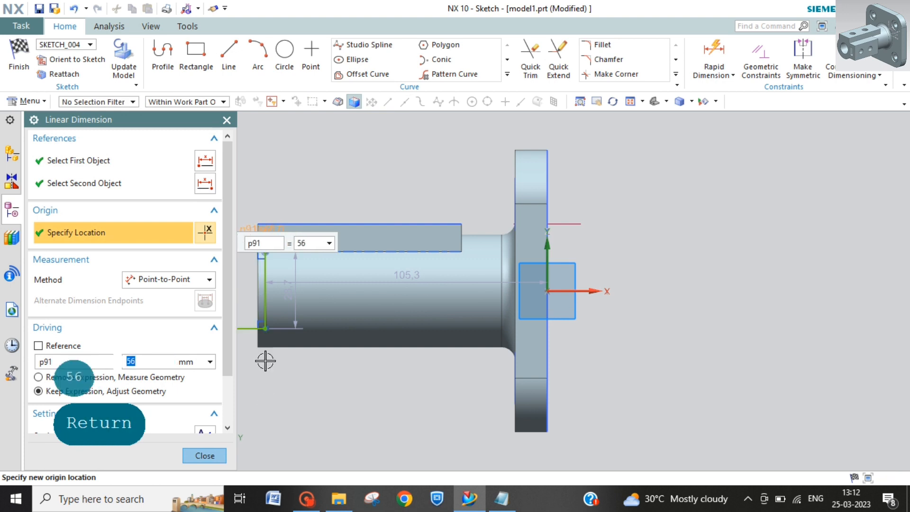
left_click(213, 459)
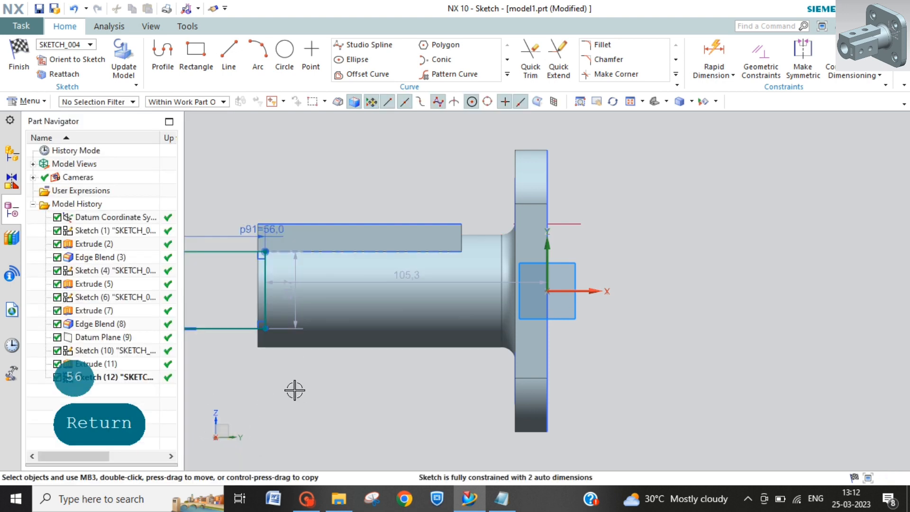
Step: Delete the horizontal dimension between the rectangle's right edge and the sketch's vertical axis
middle_click_drag(295, 388, 367, 281)
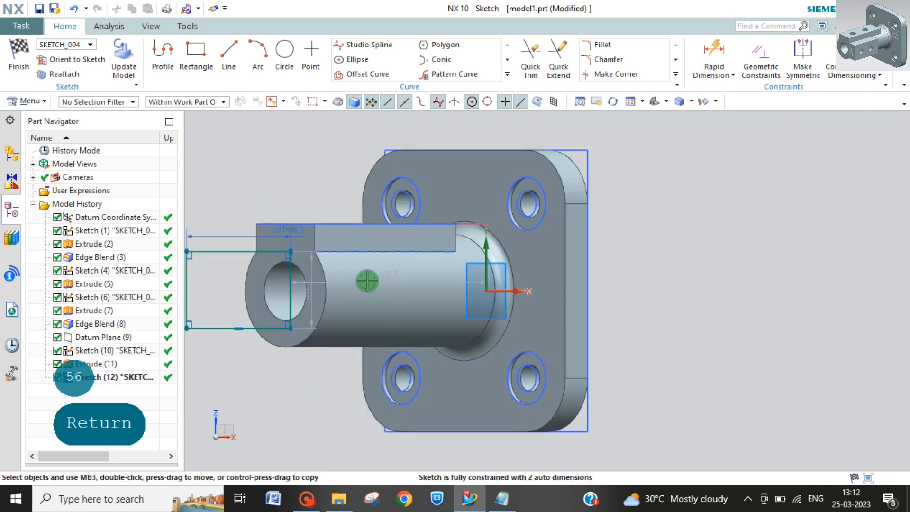
left_click(78, 59)
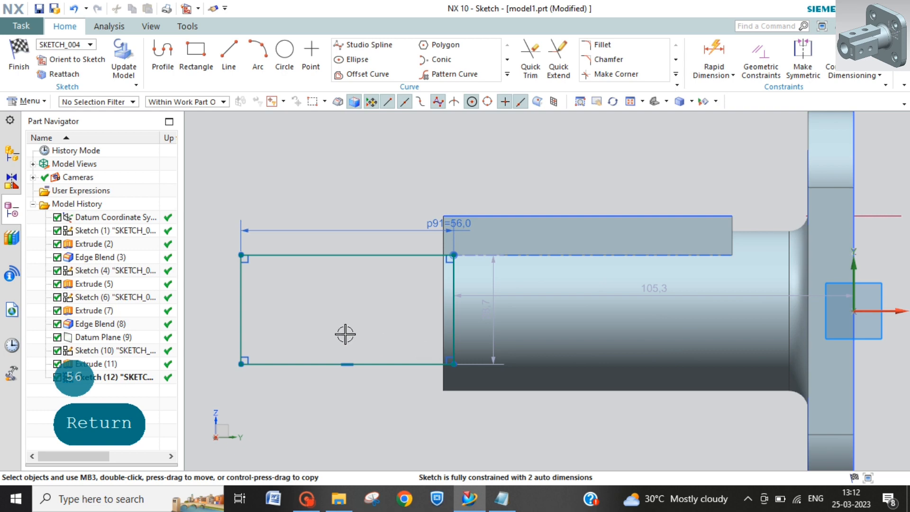
left_click(658, 284)
key("Delete")
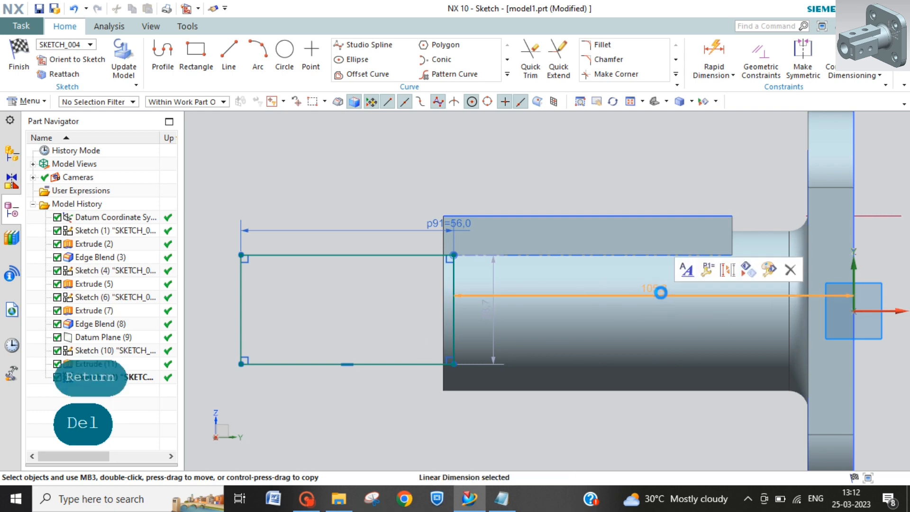
Step: Dimension the rectangle's left edge 108 mm from the plate's back face
left_click(713, 50)
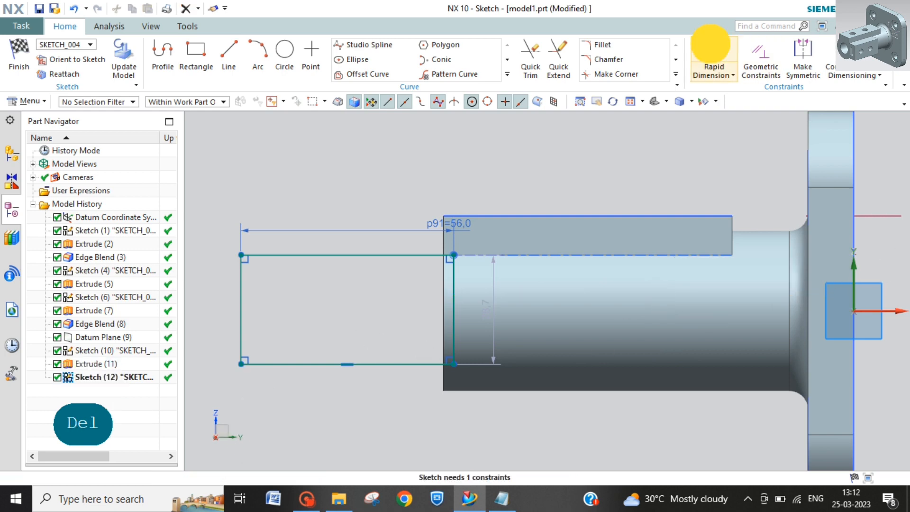
left_click(240, 326)
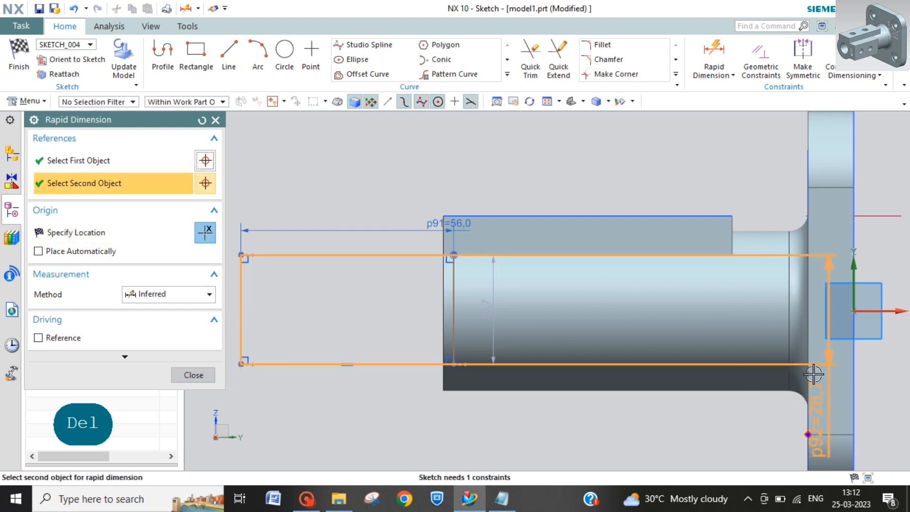
left_click(853, 379)
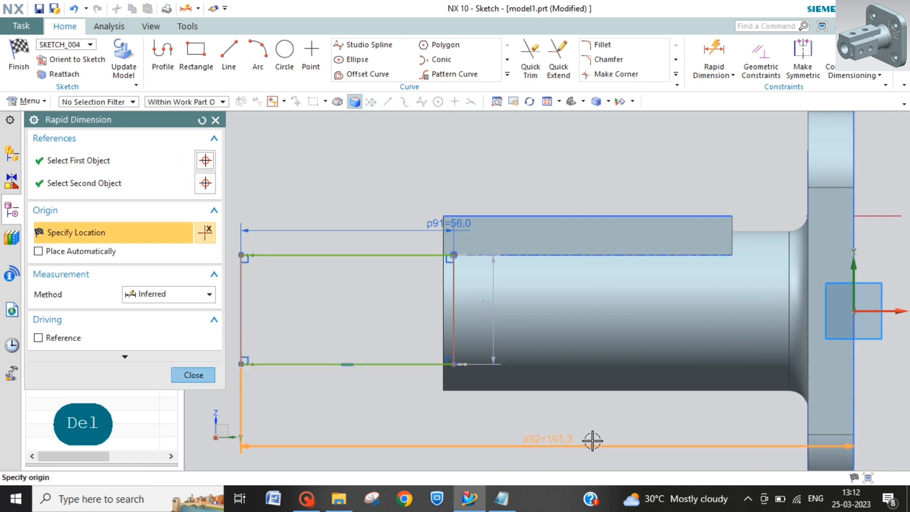
left_click(589, 443)
type("10")
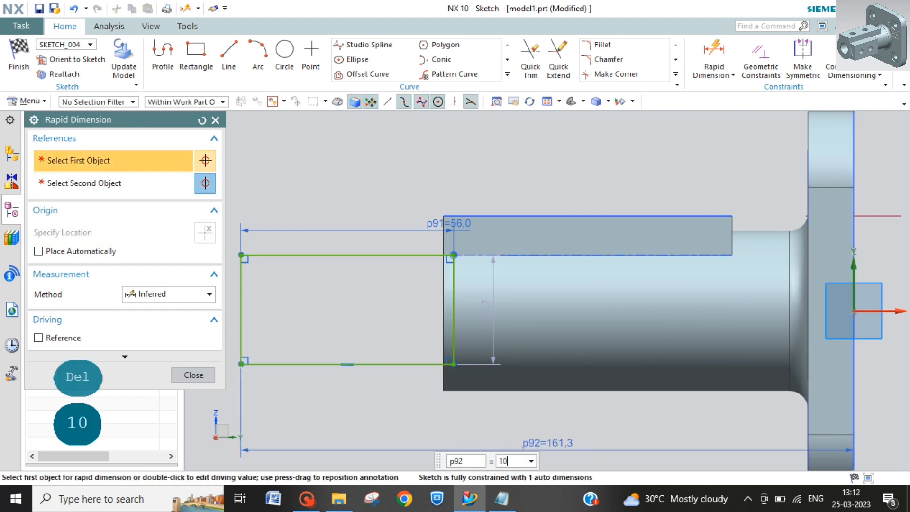
type("8")
key("Return")
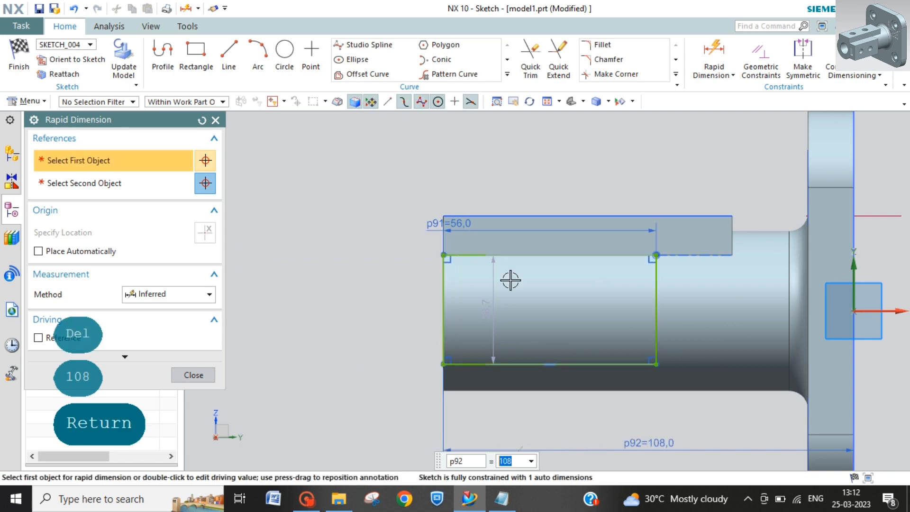
key("Escape")
Step: Move the rectangle's height dimension outside the tube's free end and set it to 30 mm
left_click_drag(491, 309, 399, 314)
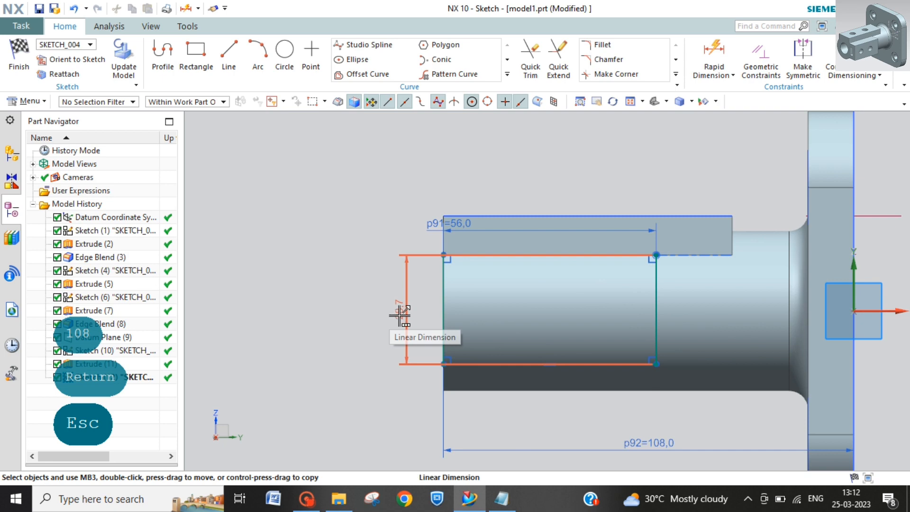
left_click(400, 316)
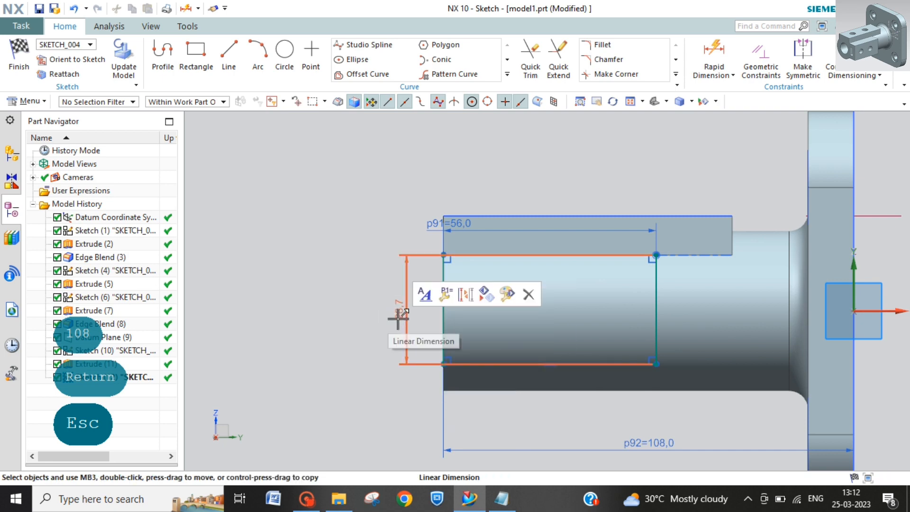
type("30")
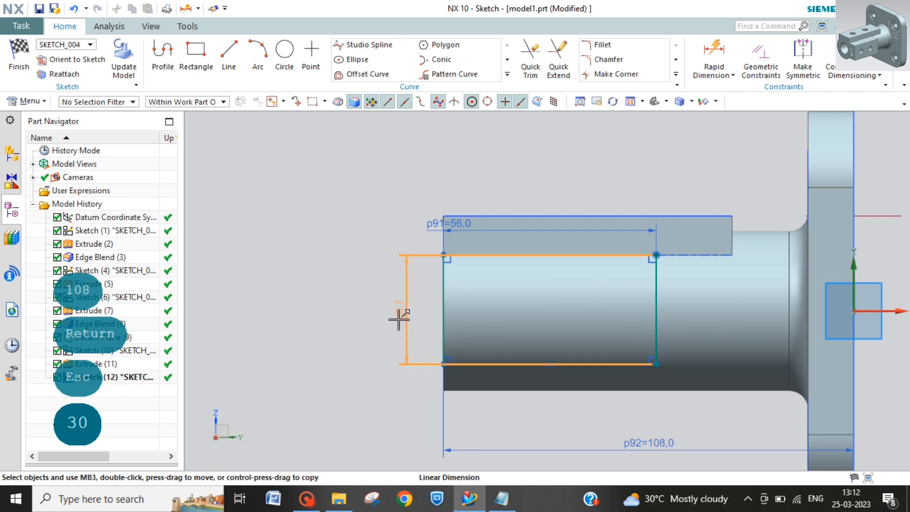
double_click(400, 318)
type("30")
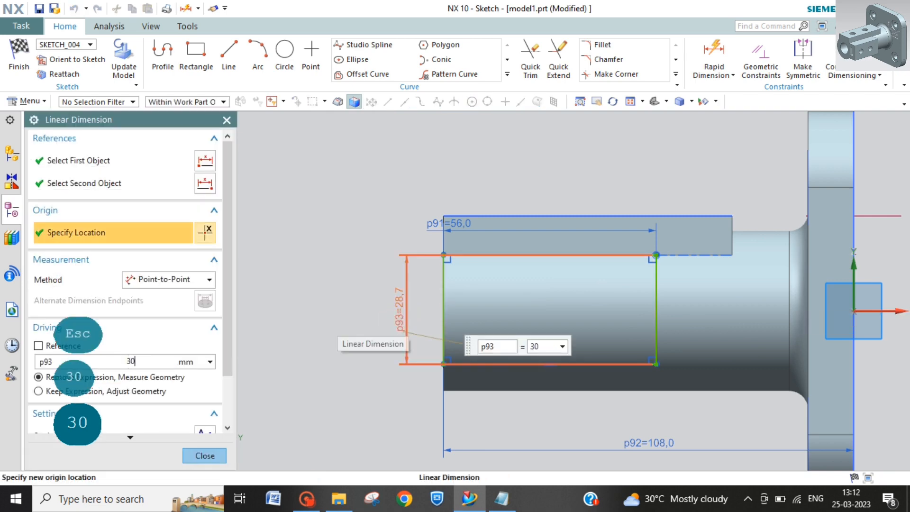
key("Return")
key("Escape")
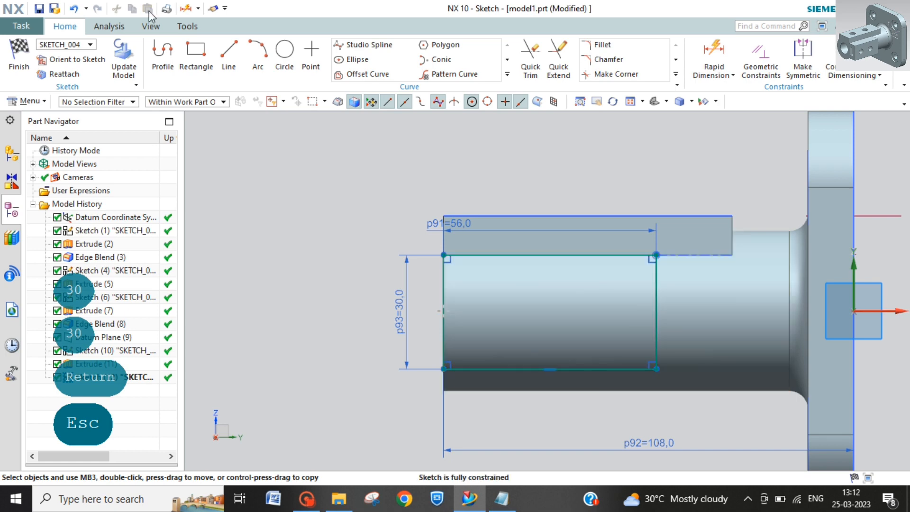
Step: Draw a circle about 6.2 mm in diameter on the tube's centreline, inside the rectangle near the free end
left_click(282, 49)
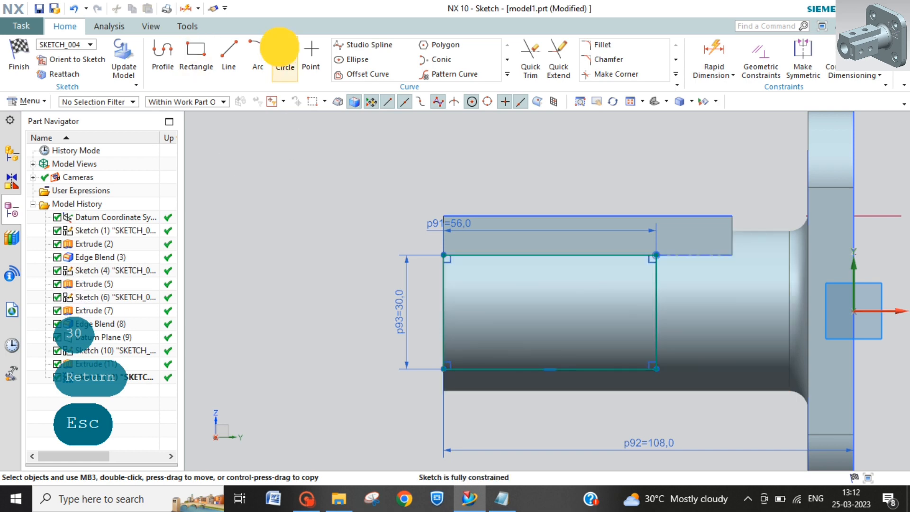
left_click(479, 312)
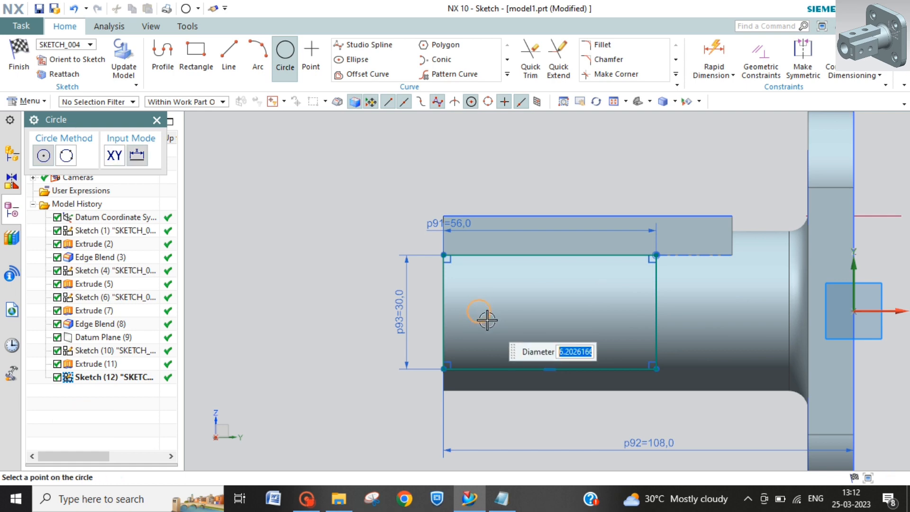
left_click(487, 320)
key("Escape")
key("Escape")
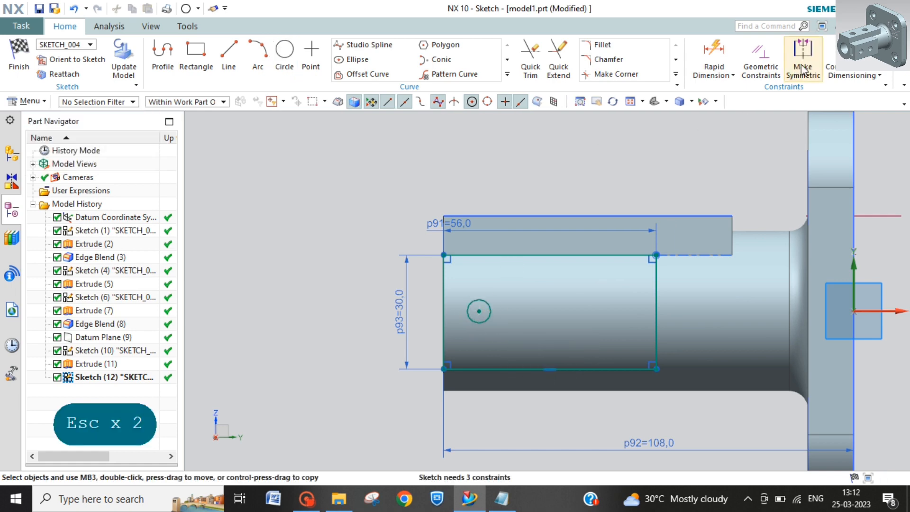
Step: Set the circle's diameter to 10 mm and move the rectangle's width dimension below the profile
left_click(713, 54)
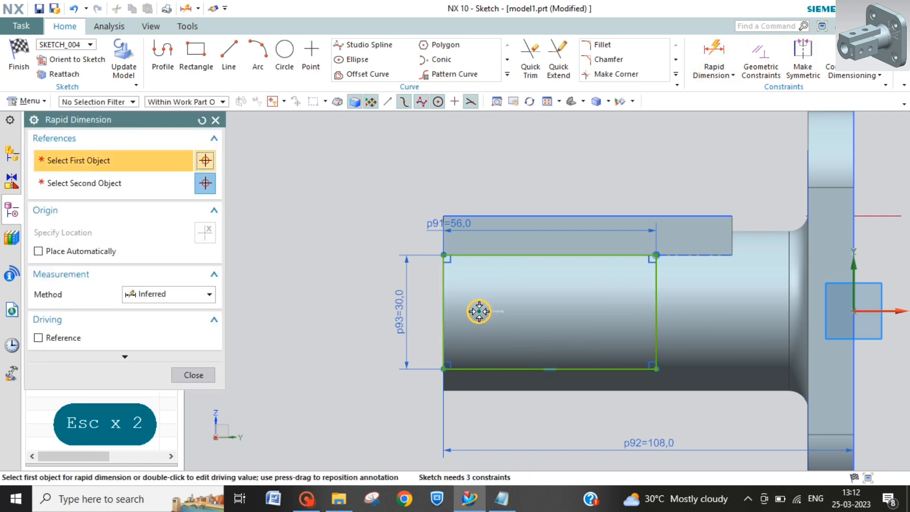
left_click(479, 310)
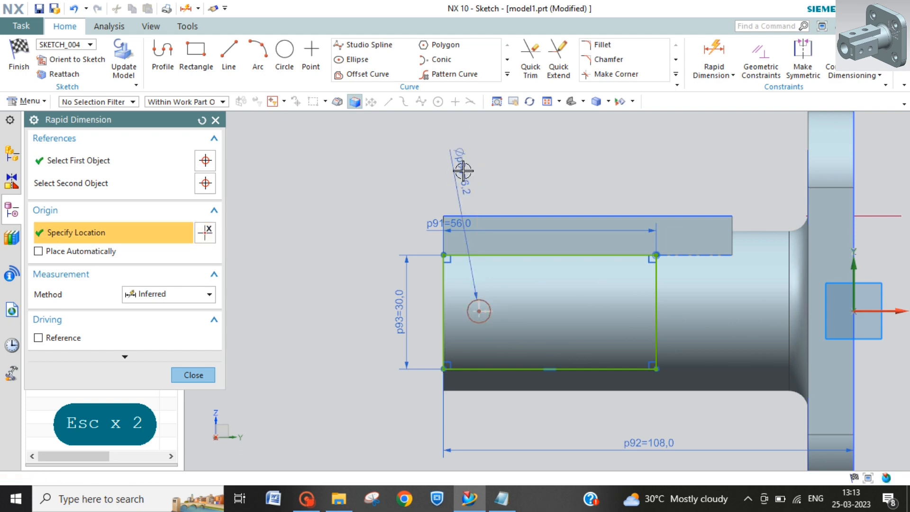
left_click(463, 172)
type("10")
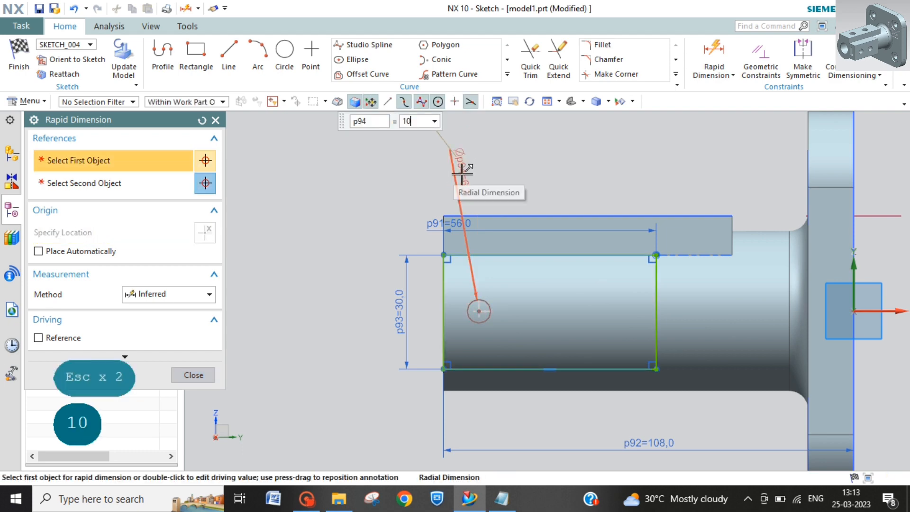
key("Return")
key("Escape")
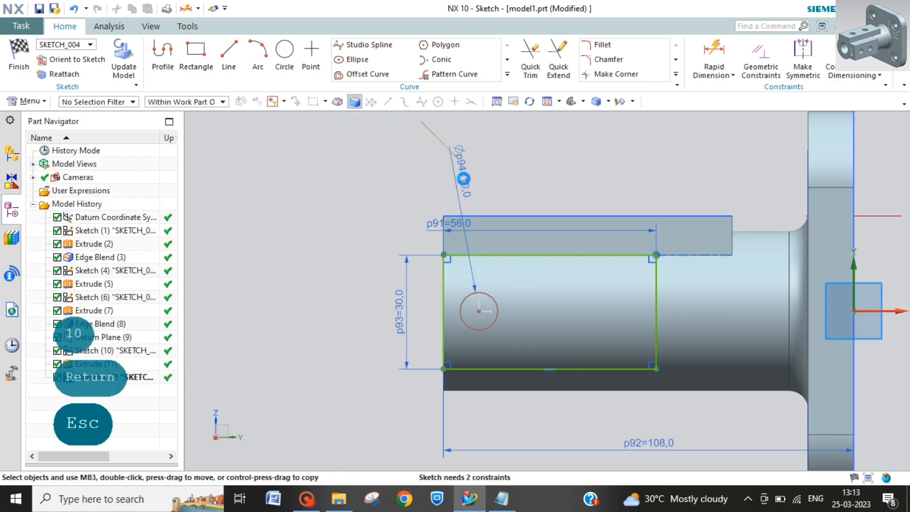
left_click_drag(456, 224, 490, 416)
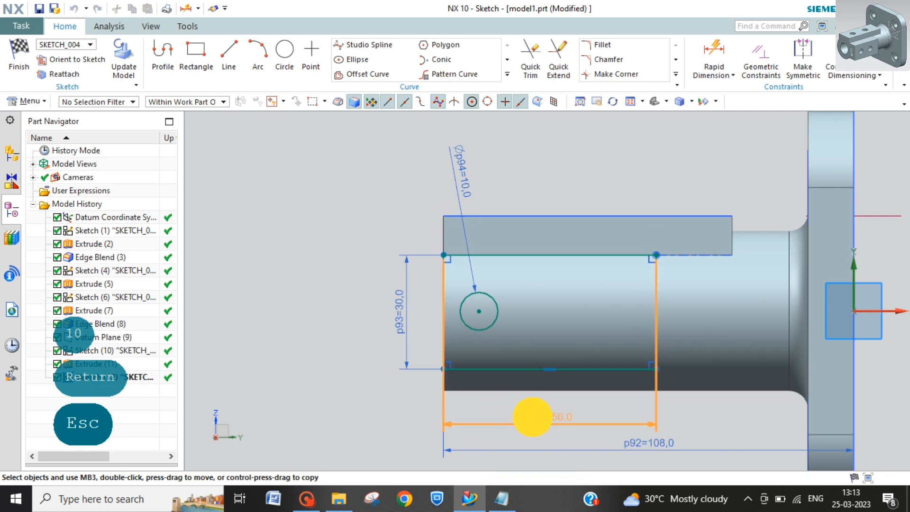
left_click_drag(530, 416, 530, 416)
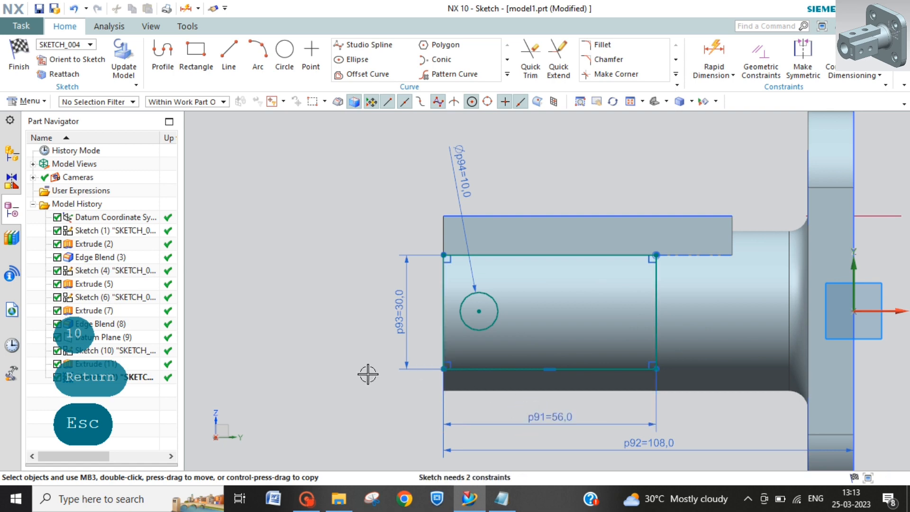
left_click(448, 310)
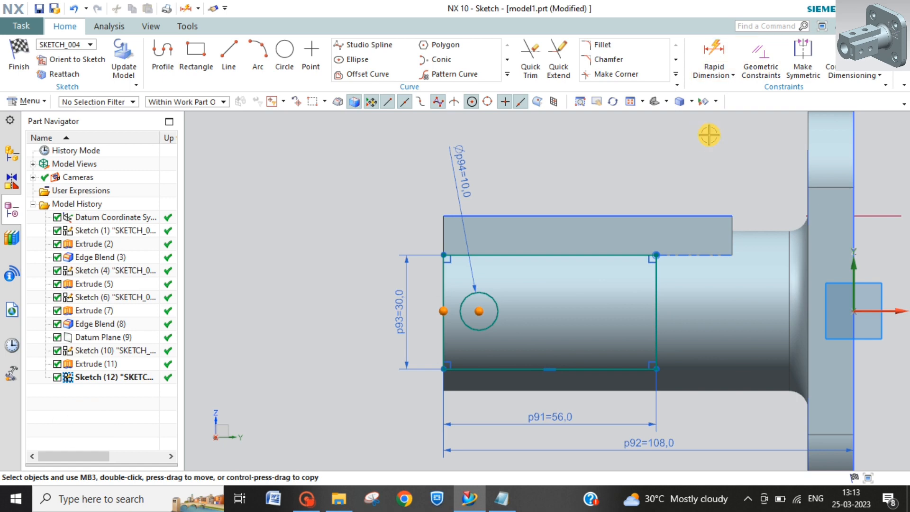
key("Escape")
key("Escape")
Step: Dimension the circle's centre 22 mm from the rectangle's edge at the tube's free end
left_click(714, 53)
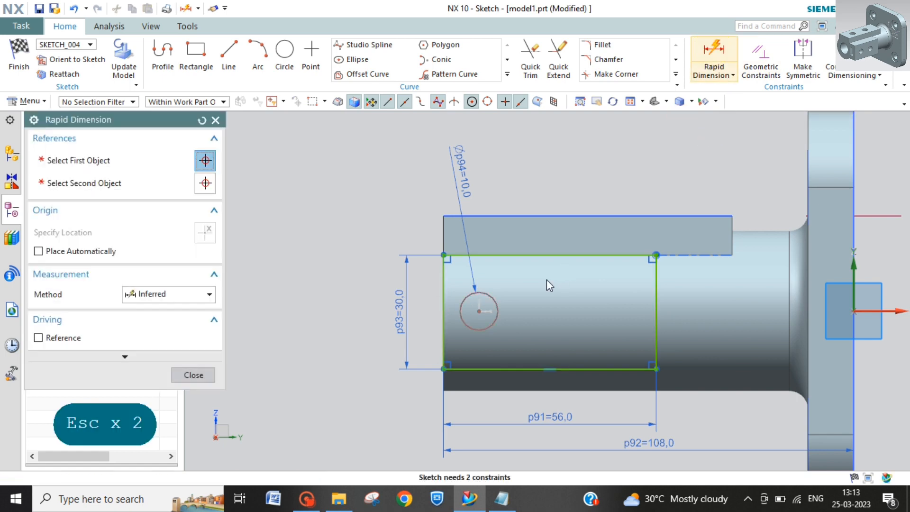
left_click(480, 311)
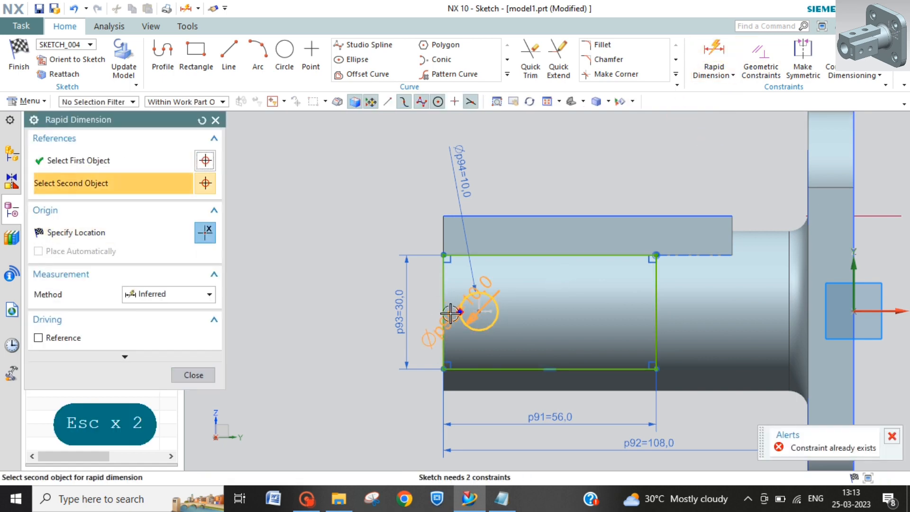
left_click(446, 327)
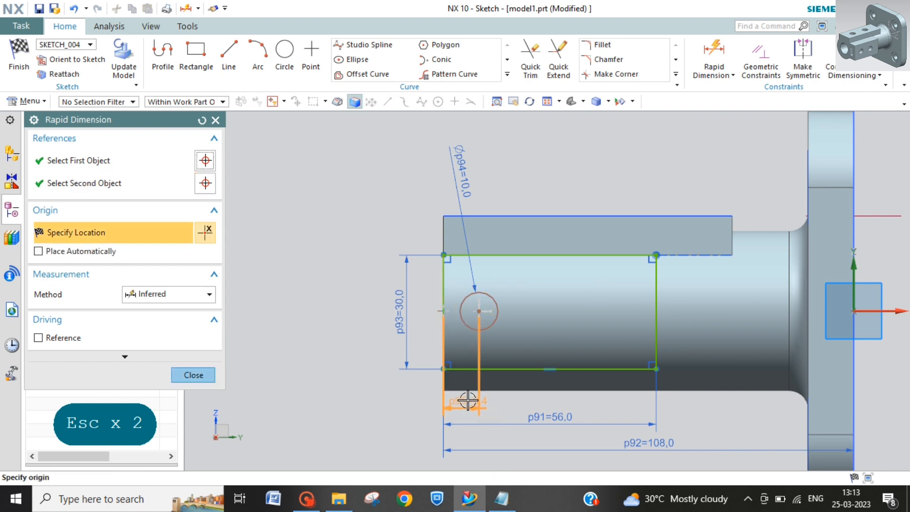
left_click(466, 402)
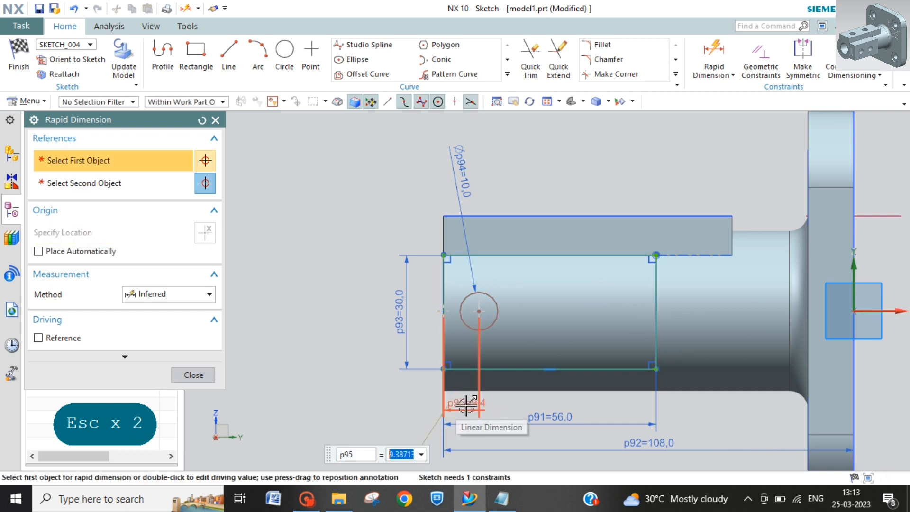
type("22")
key("Return")
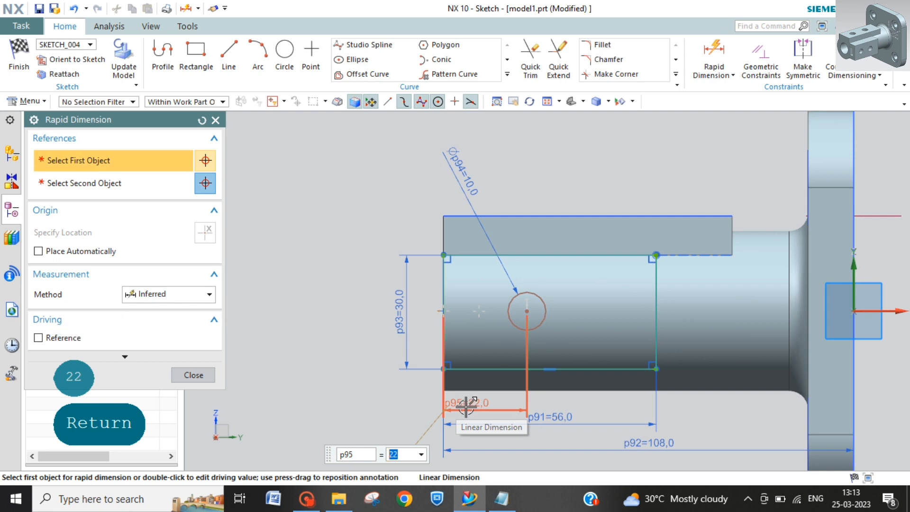
Step: Set the distance from the rectangle's free-end edge to the circle's centre to 15 mm
left_click(466, 408)
left_click(470, 407)
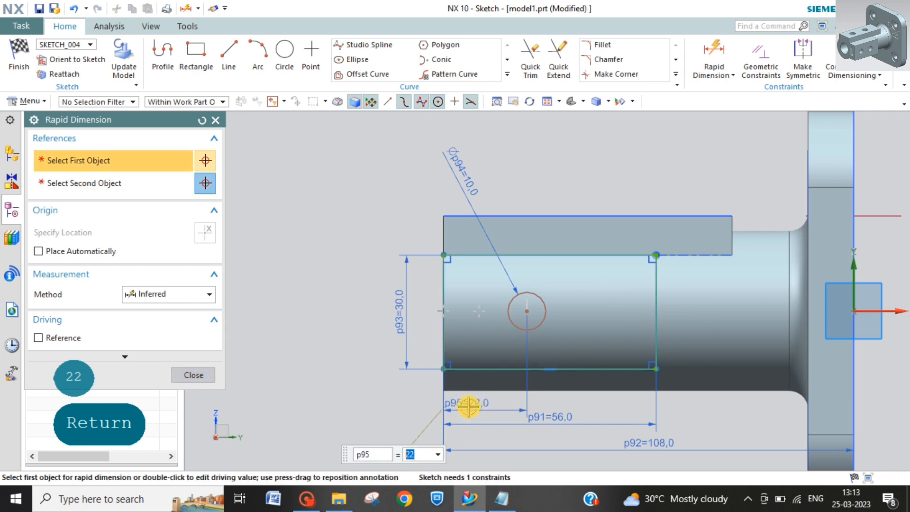
type("15")
key("Return")
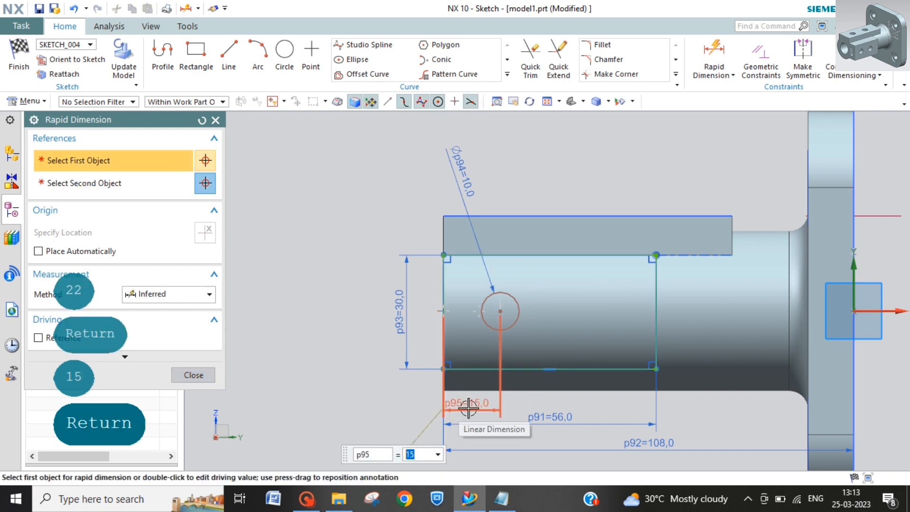
key("Escape")
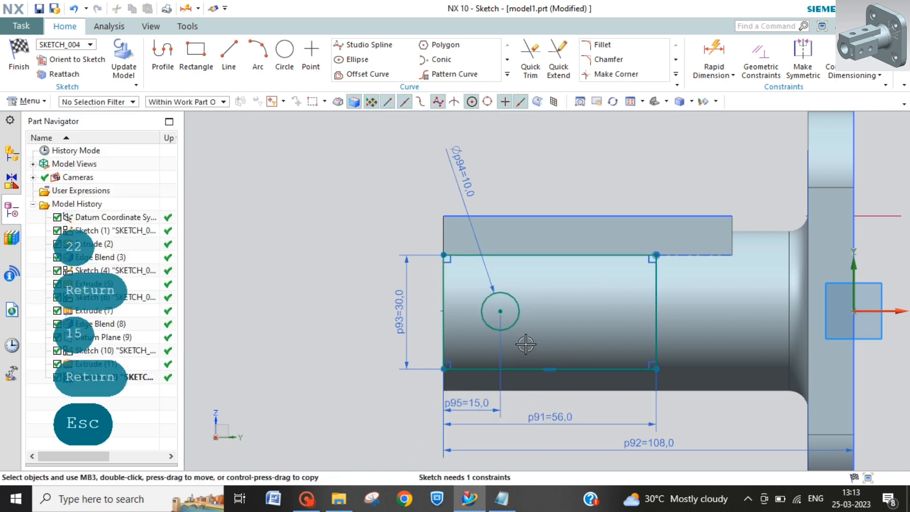
Step: Pattern the circle linearly along the sketch's horizontal axis with count 2 and 22 mm pitch, and finish the sketch
left_click(500, 311)
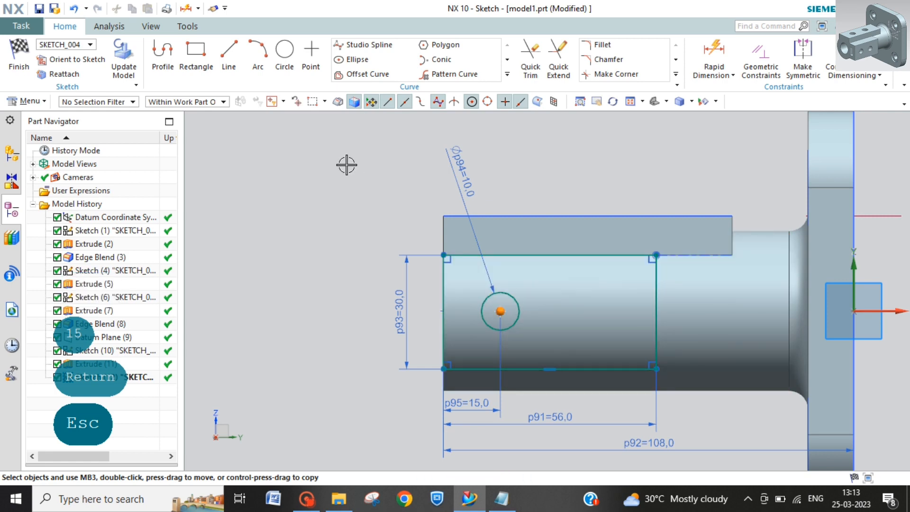
left_click(451, 74)
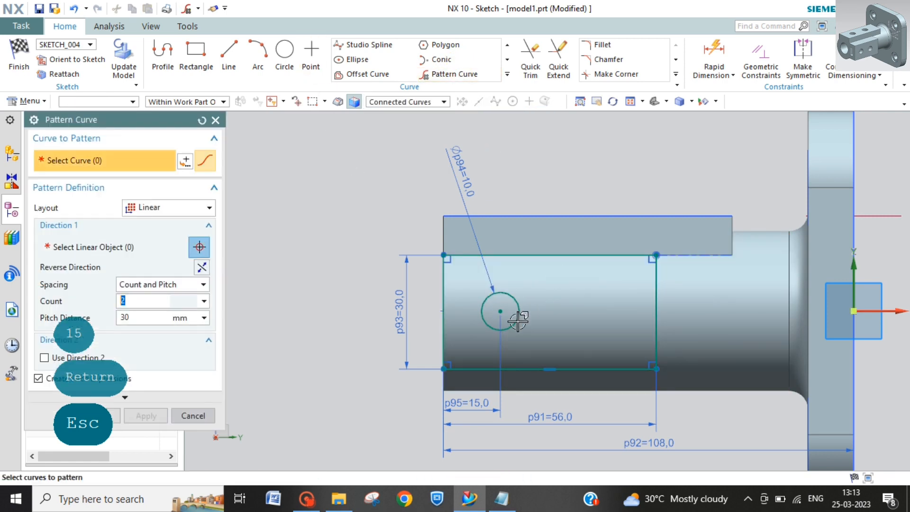
left_click(518, 321)
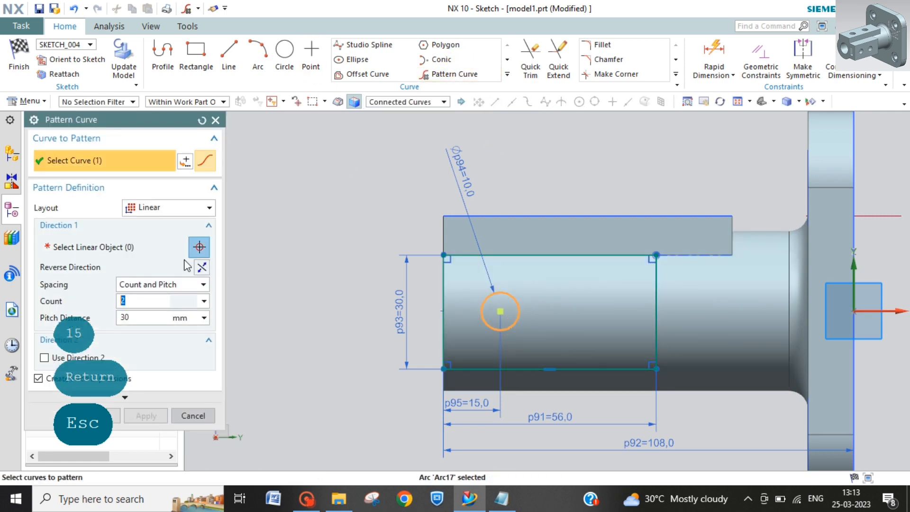
left_click(121, 250)
left_click(896, 310)
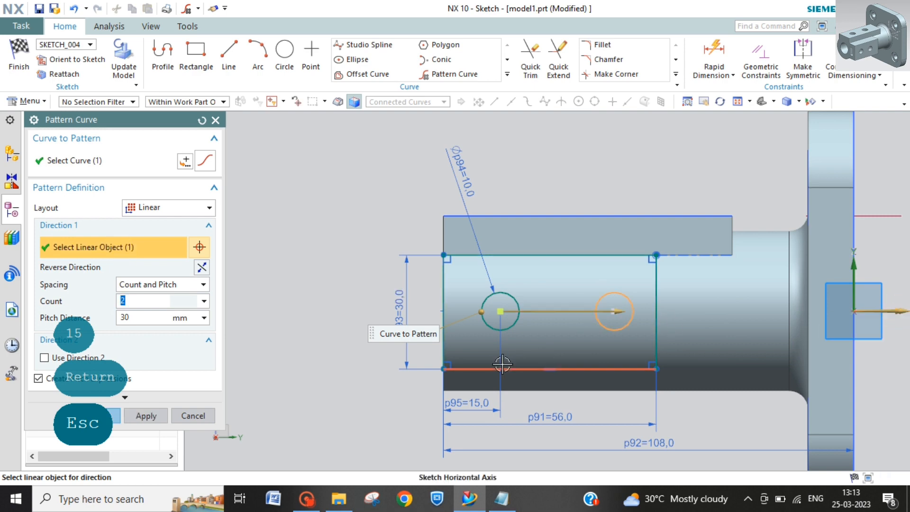
left_click(144, 316)
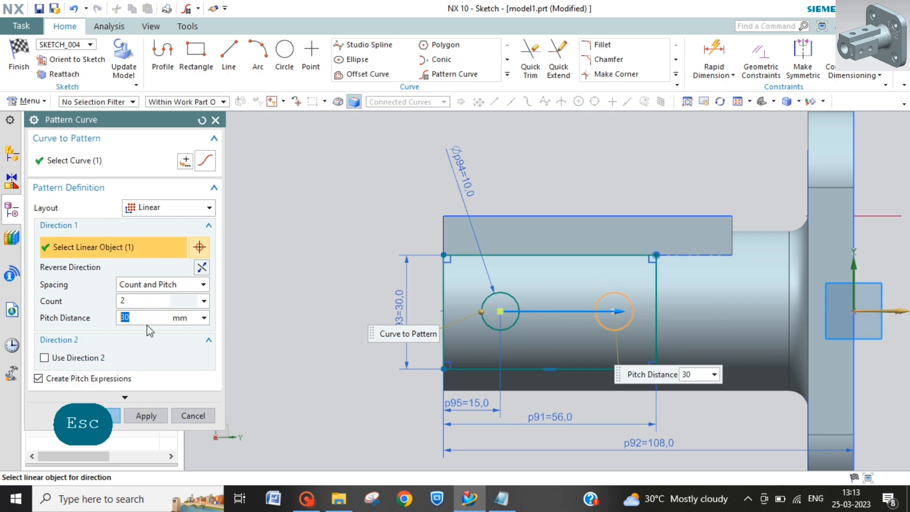
type("22")
key("Return")
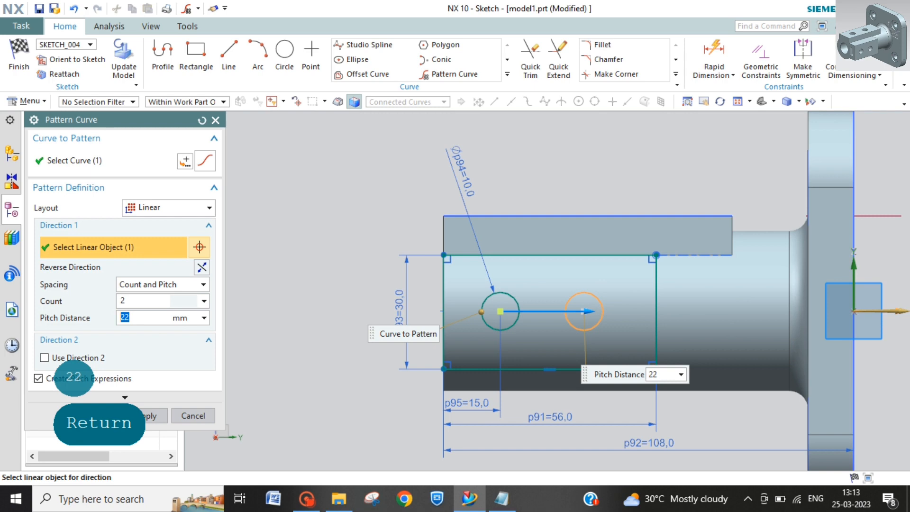
left_click(19, 56)
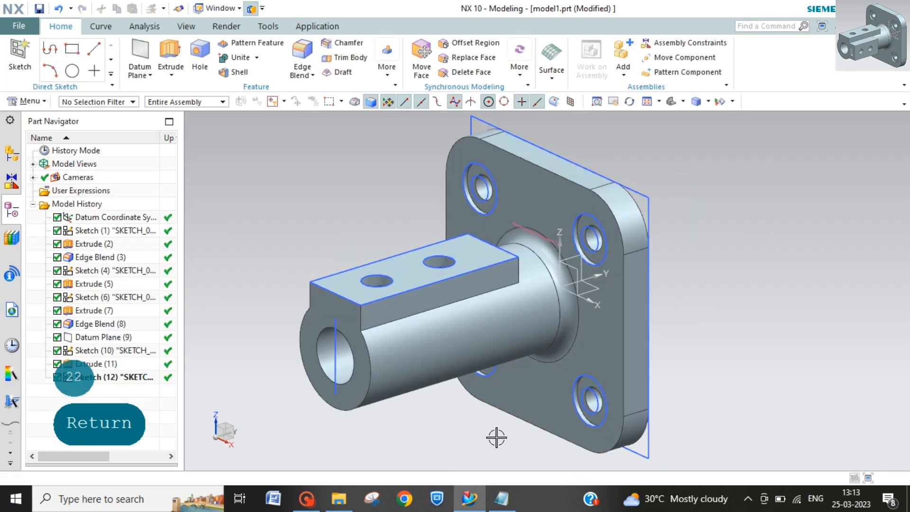
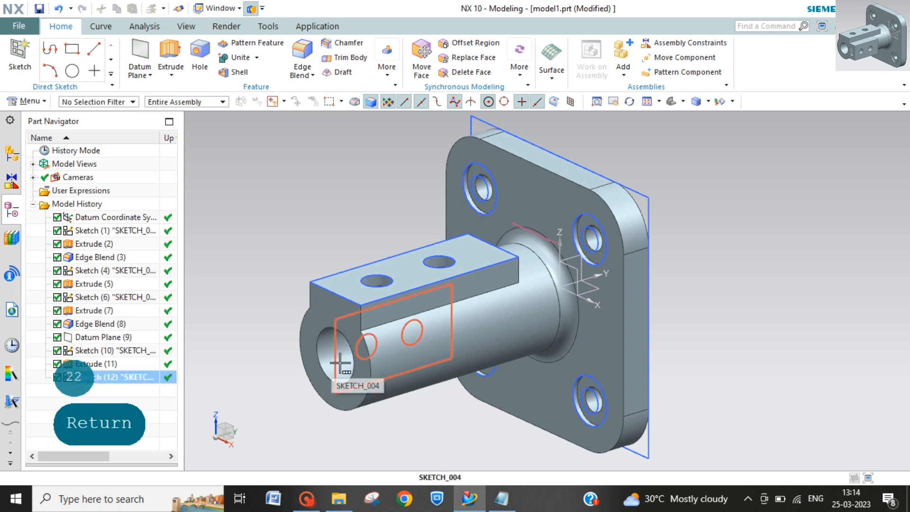
Step: Undo the last sketch and create a datum plane offset 32 mm from the YZ plane
key("ctrl+z")
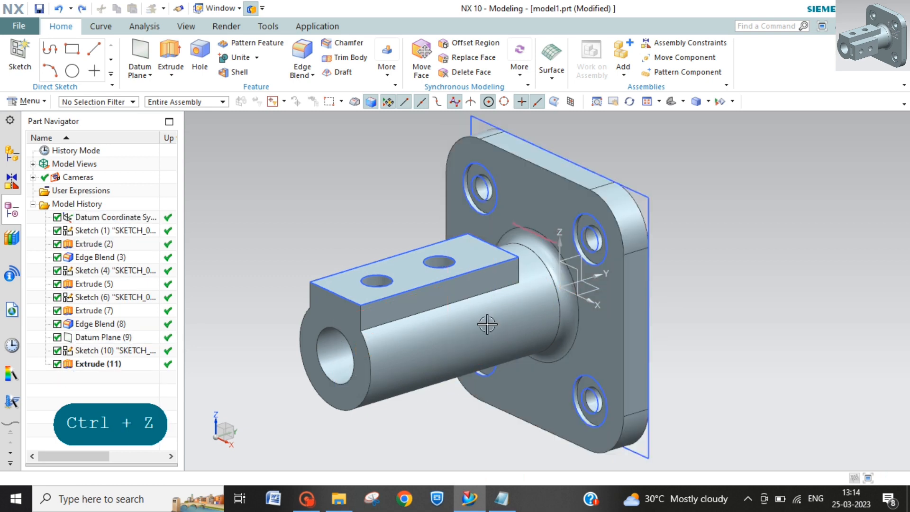
left_click(135, 53)
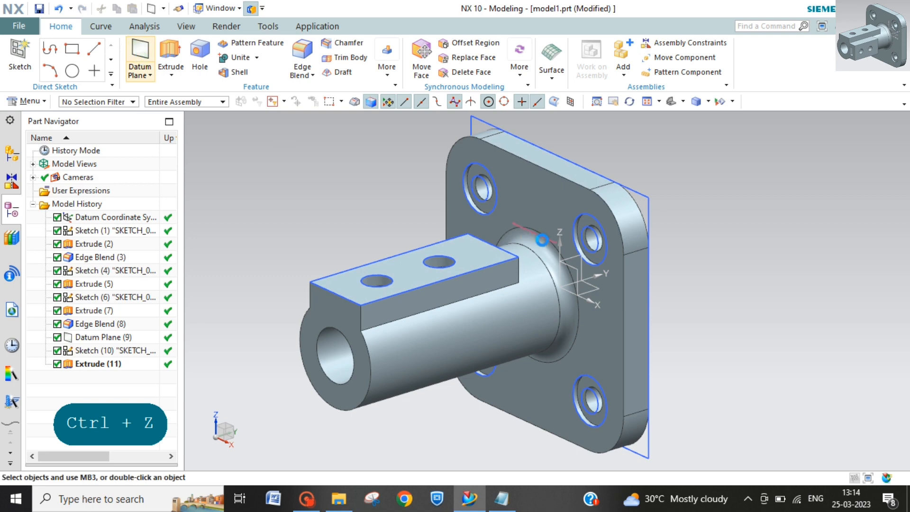
left_click(577, 256)
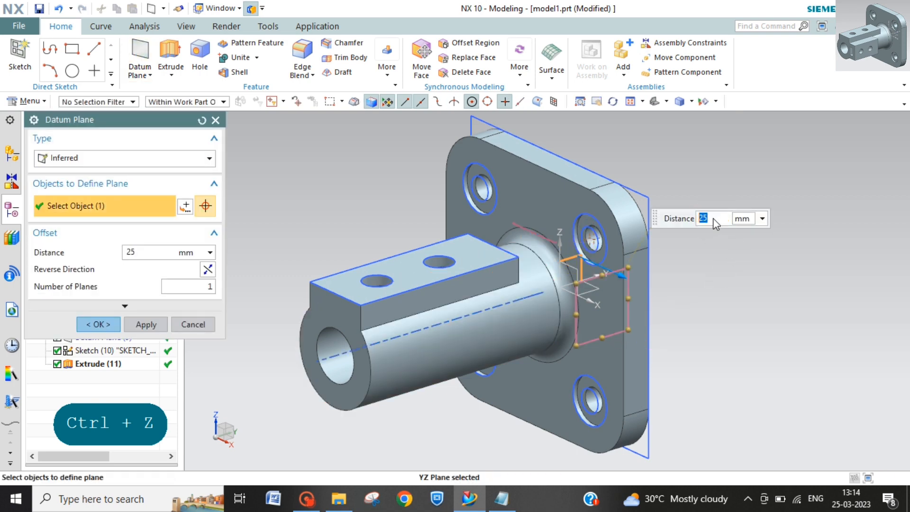
type("32")
key("Return")
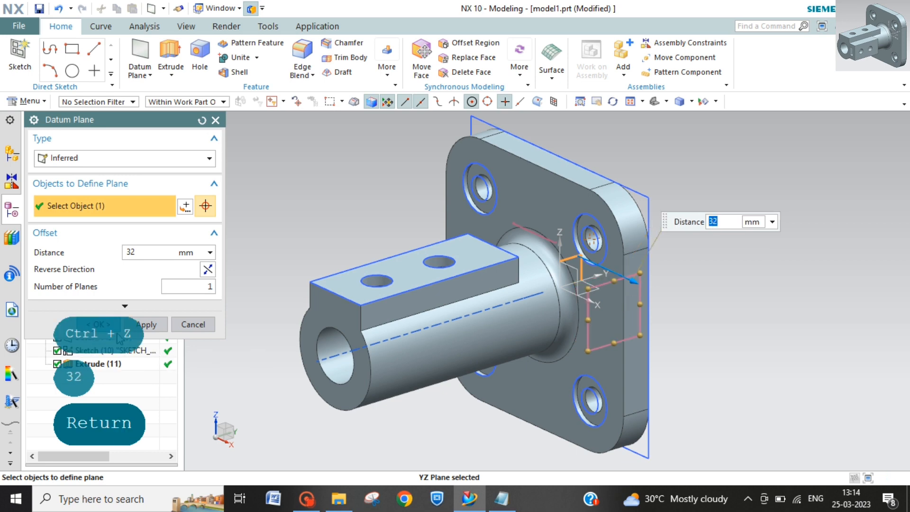
left_click(114, 329)
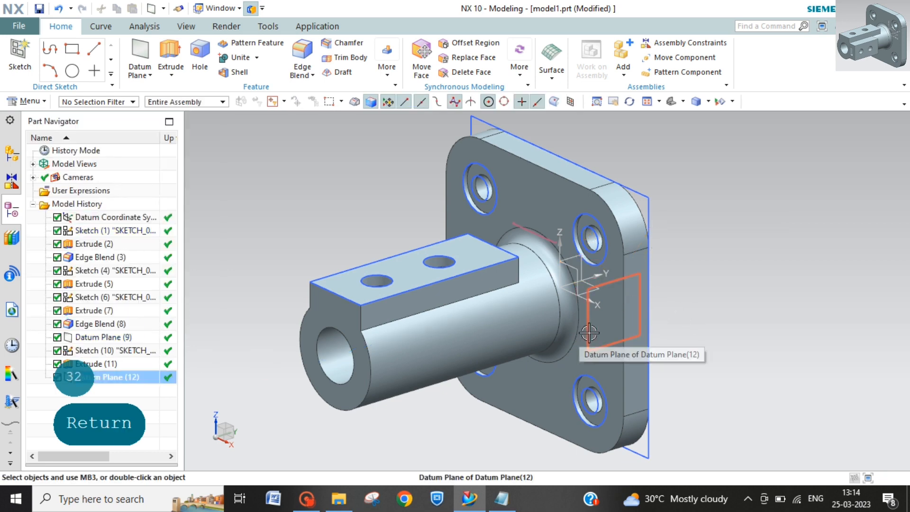
Step: Start a sketch on the new offset datum plane and turn off continuous auto dimensioning
left_click(591, 347)
left_click(27, 101)
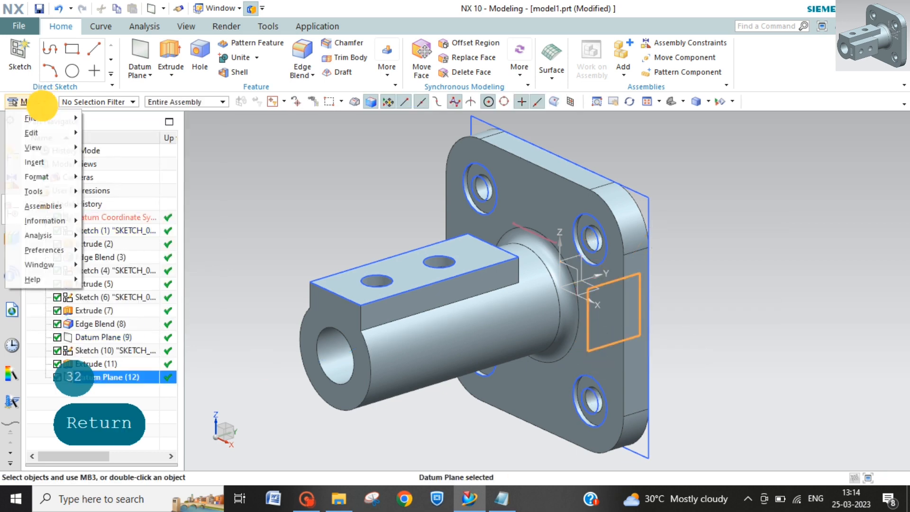
mouse_move(57, 164)
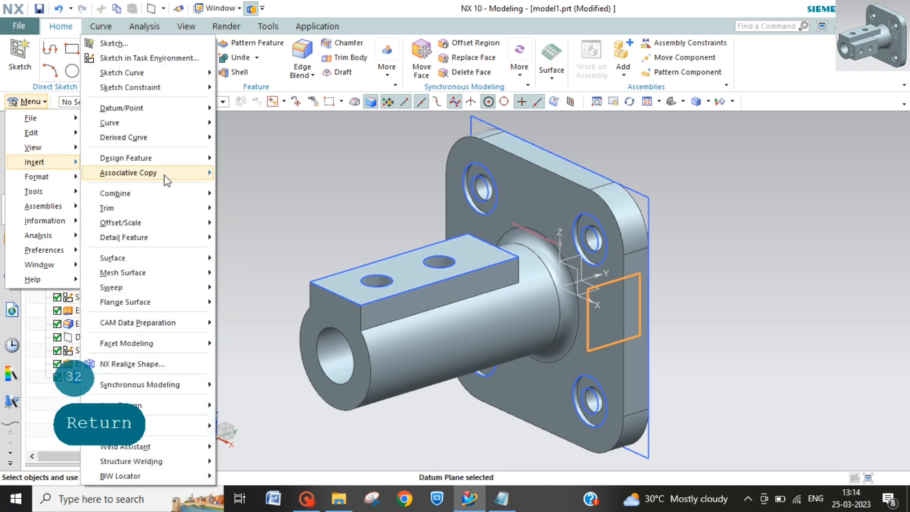
left_click(177, 57)
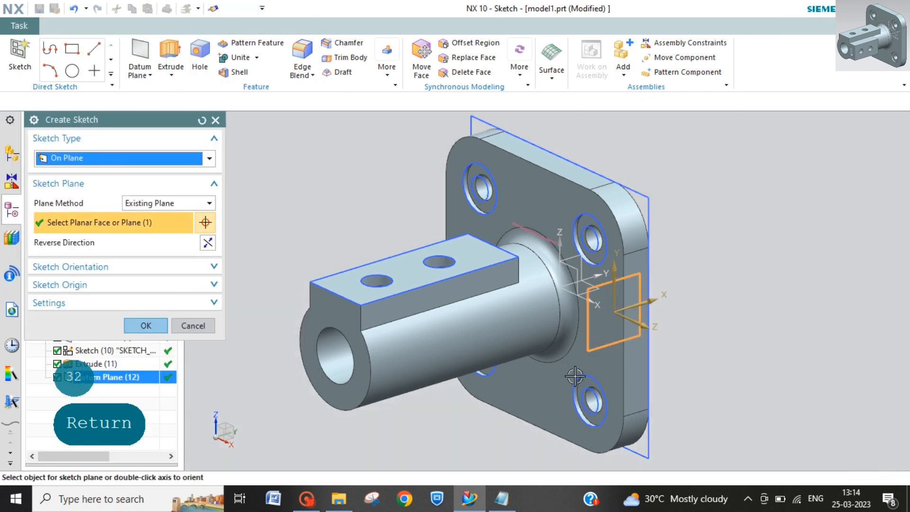
left_click(160, 323)
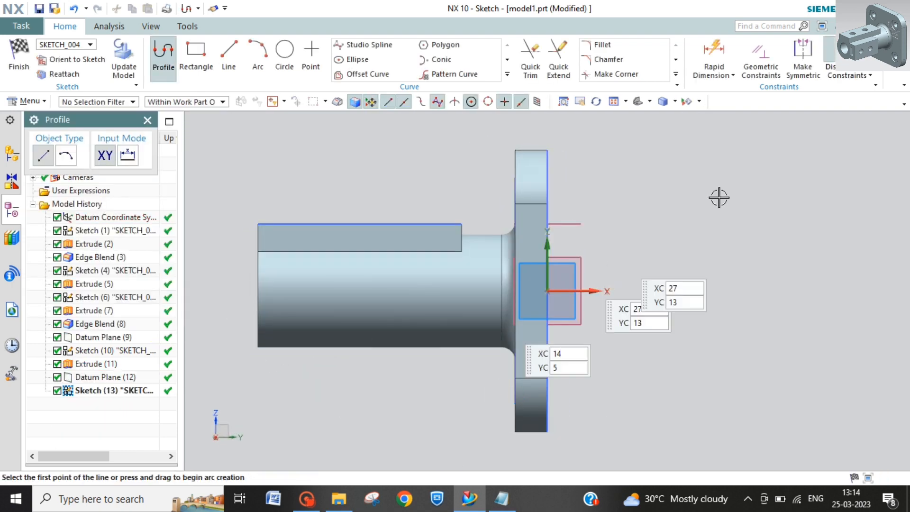
left_click(850, 72)
left_click(791, 231)
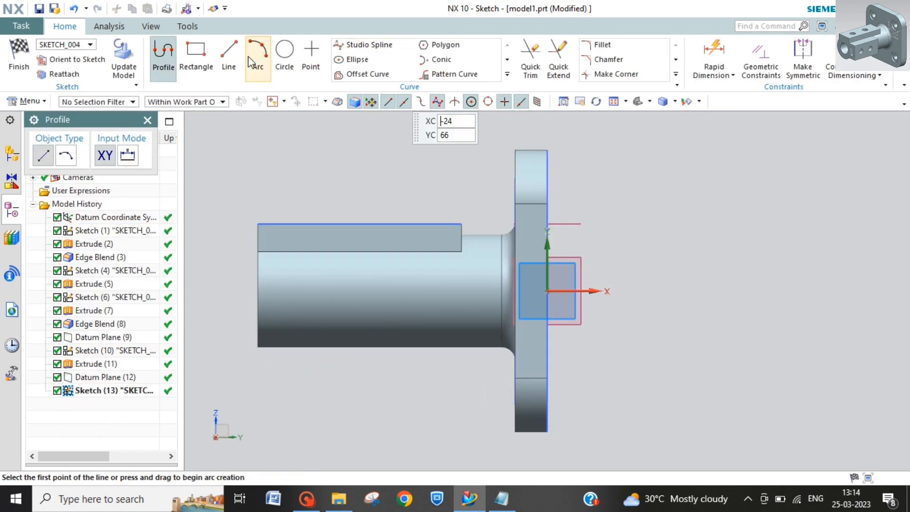
Step: Sketch a rectangle about 62 by 30 mm from the block's lower corner at the tube's free end
left_click(196, 54)
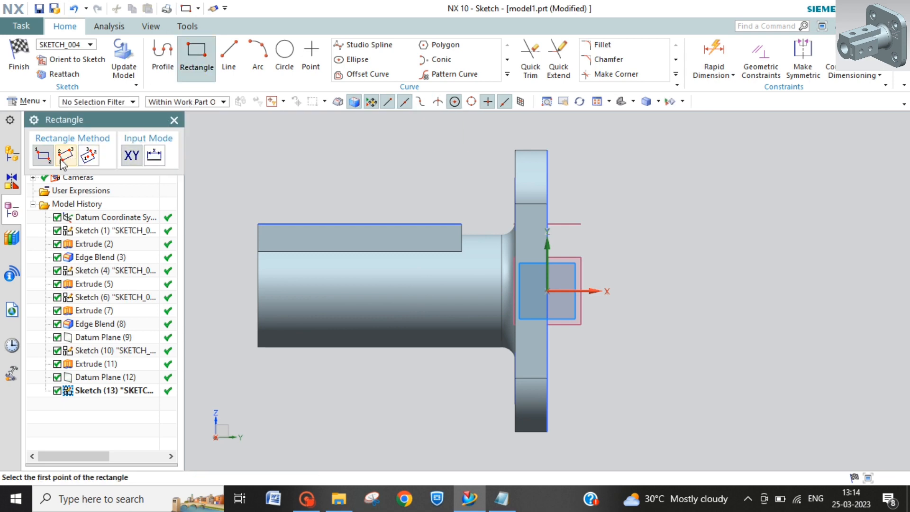
left_click(256, 251)
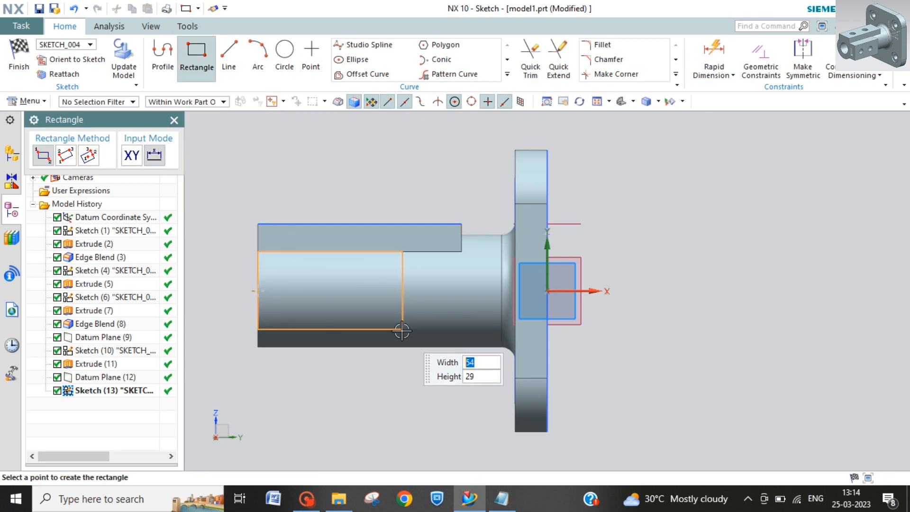
left_click(424, 331)
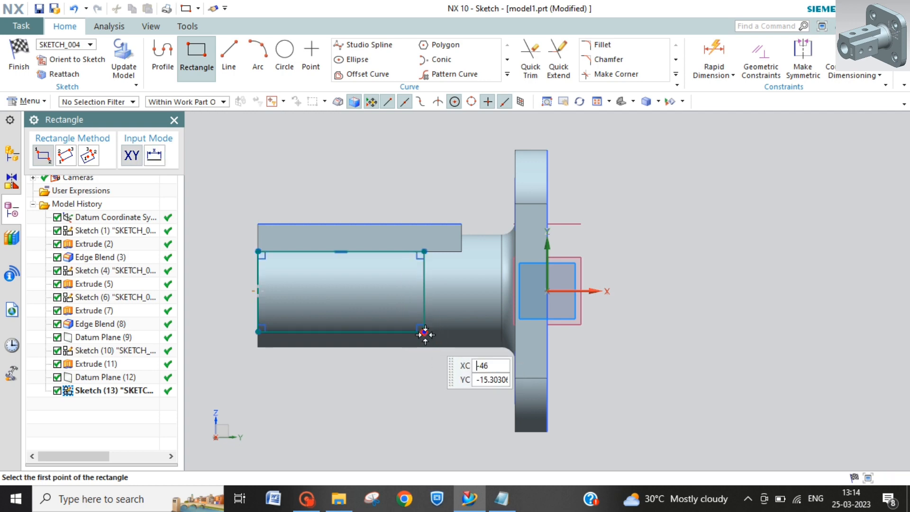
key("Escape")
Step: Dimension the rectangle's width below the profile and set it to 56 mm
left_click(720, 47)
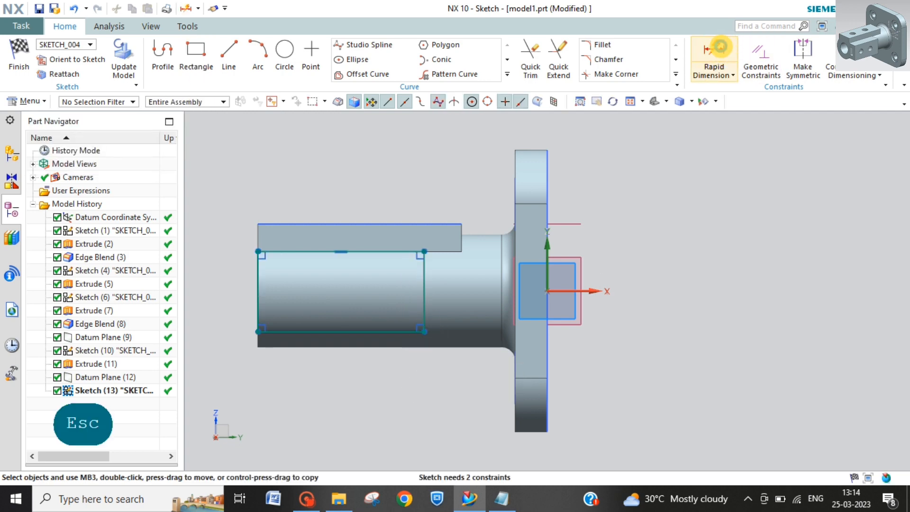
left_click(387, 334)
left_click(327, 375)
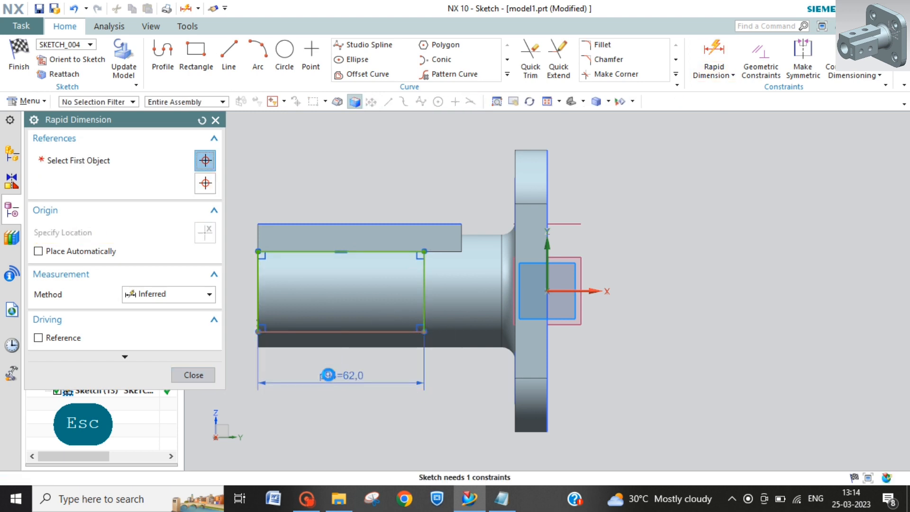
double_click(328, 375)
type("56")
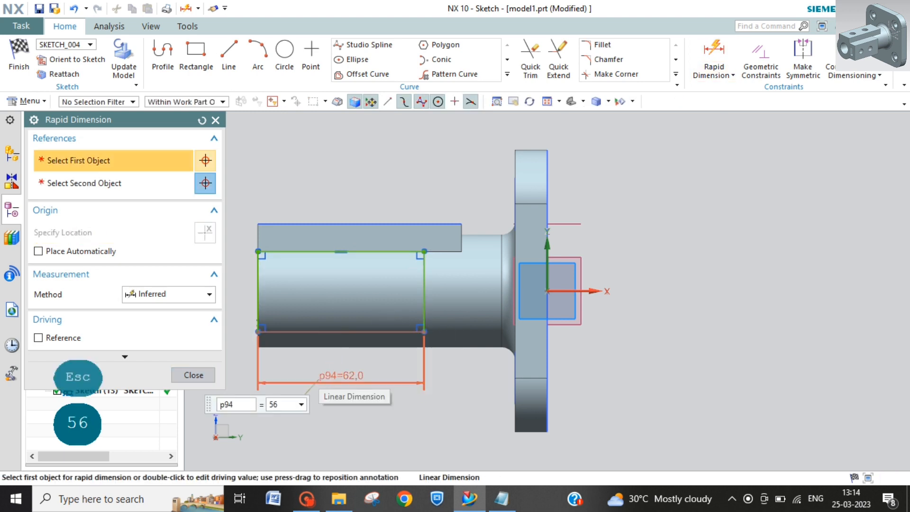
key("Return")
left_click(256, 299)
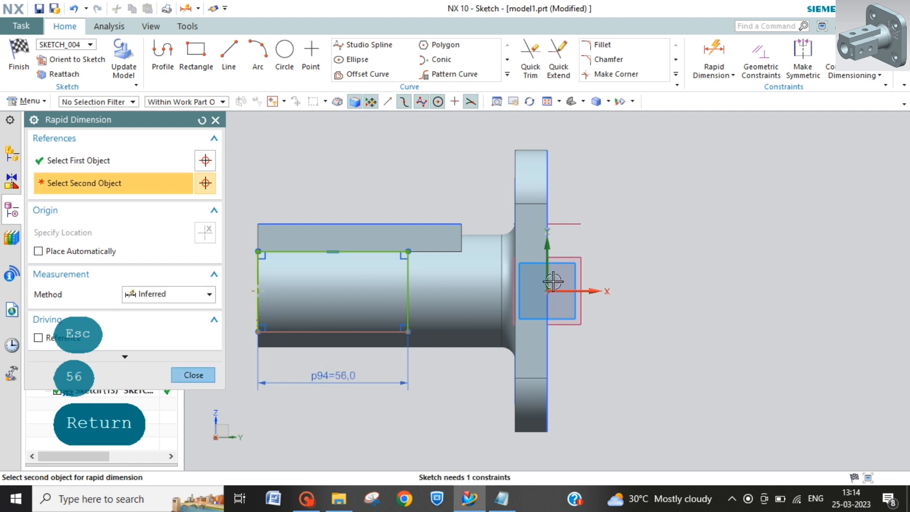
left_click(548, 267)
left_click(256, 293)
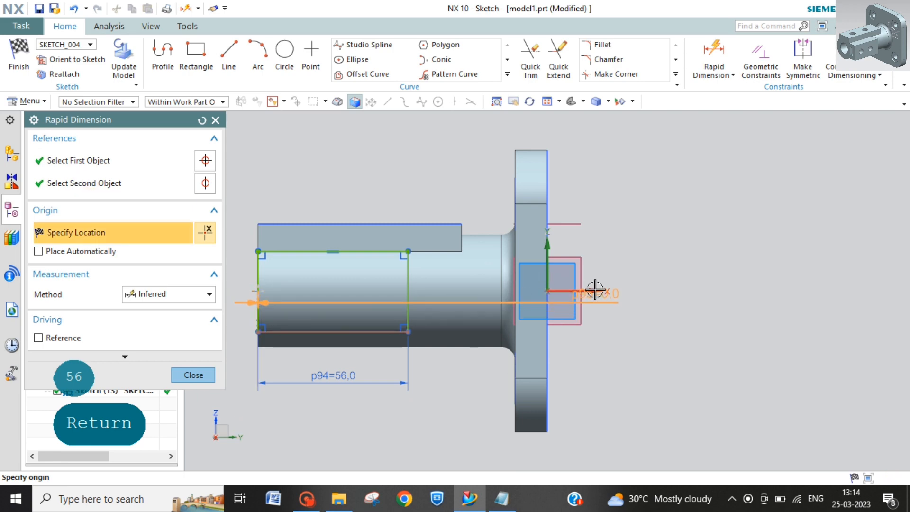
key("Escape")
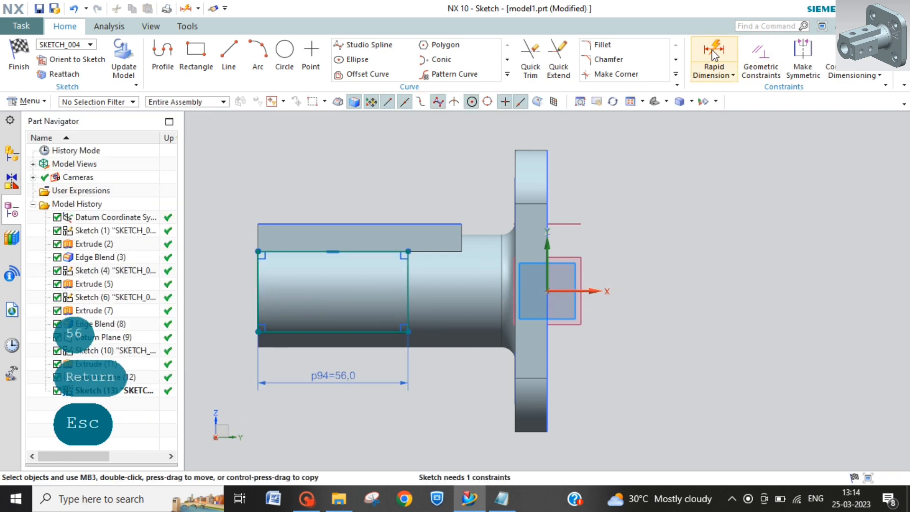
left_click(714, 53)
left_click(258, 291)
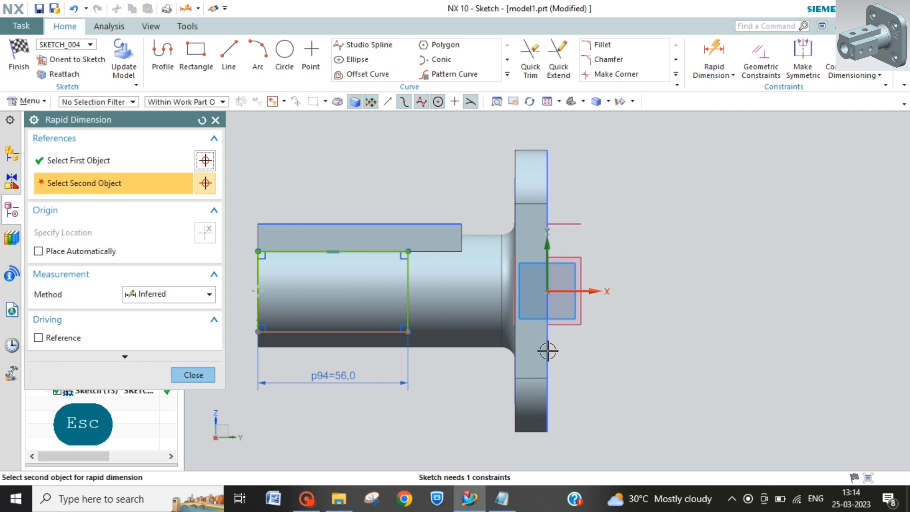
left_click(546, 291)
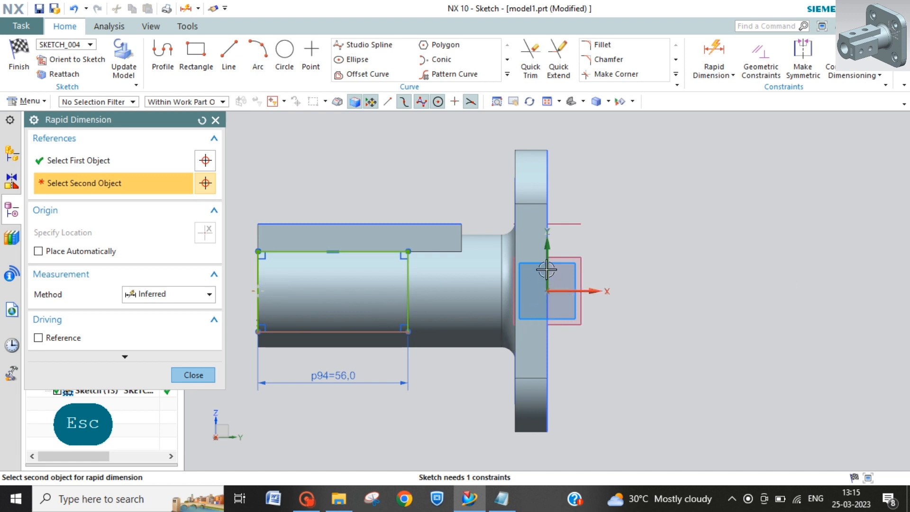
left_click(549, 244)
left_click(546, 255)
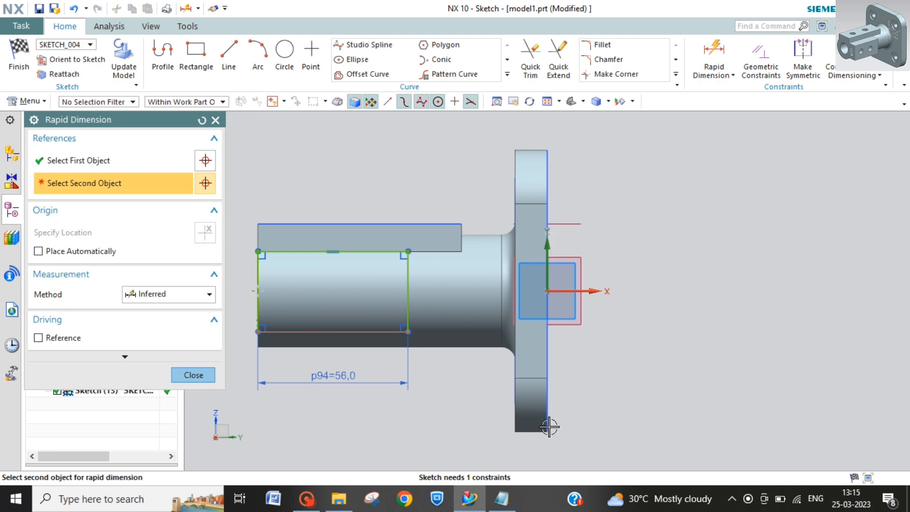
key("Escape")
key("Escape")
Step: Try to dimension the distance from the rectangle's free-end edge to the plate's back edge, and delete that dimension
mouse_move(445, 394)
middle_mouse_down()
mouse_move(451, 374)
mouse_move(459, 376)
mouse_move(442, 387)
middle_mouse_up()
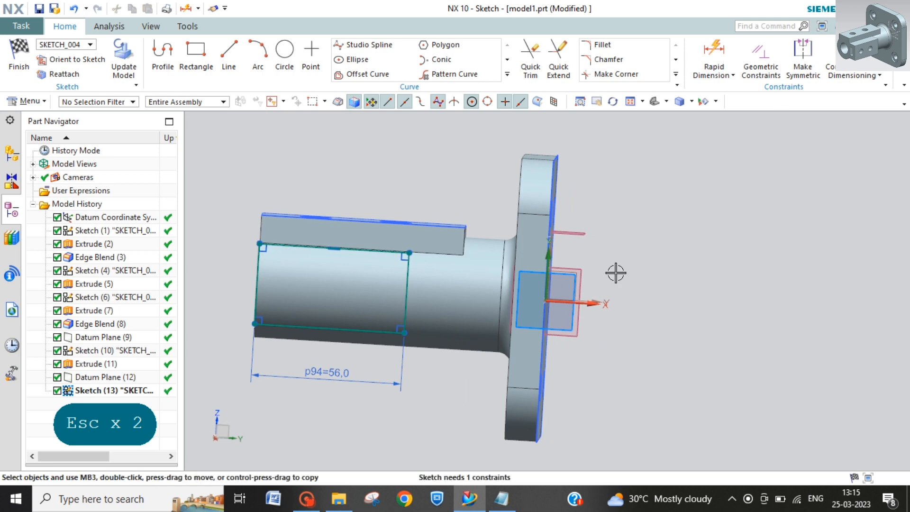
left_click(714, 56)
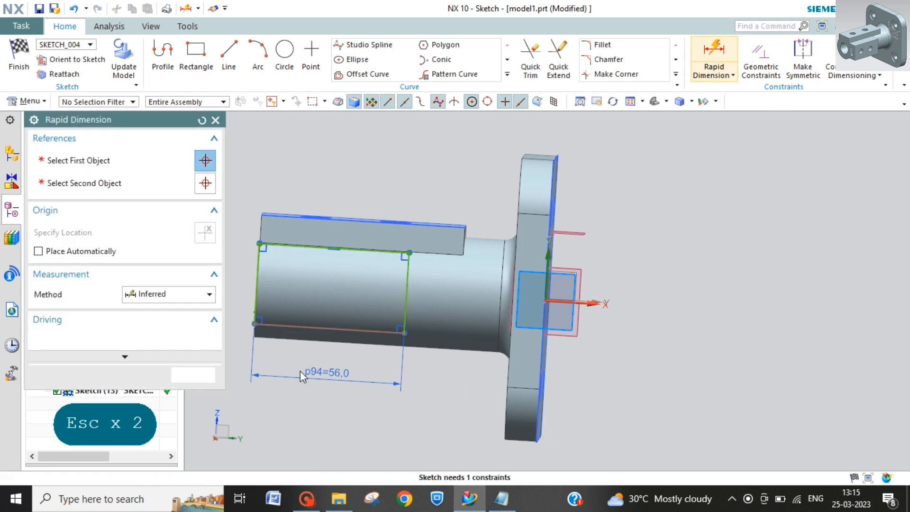
left_click(254, 327)
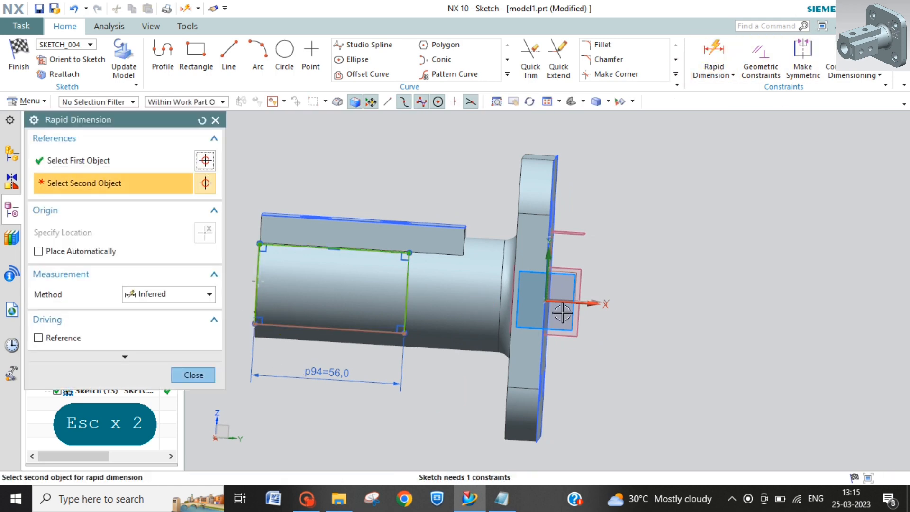
left_click(544, 355)
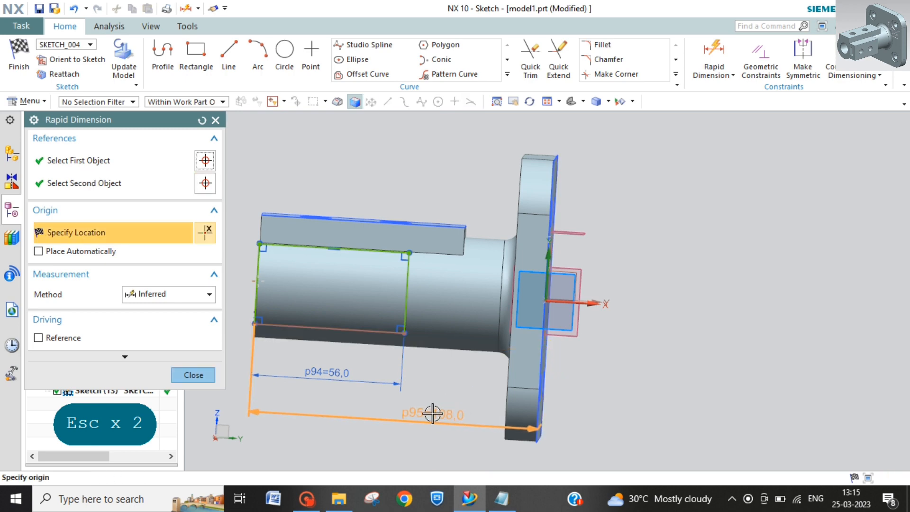
left_click(434, 414)
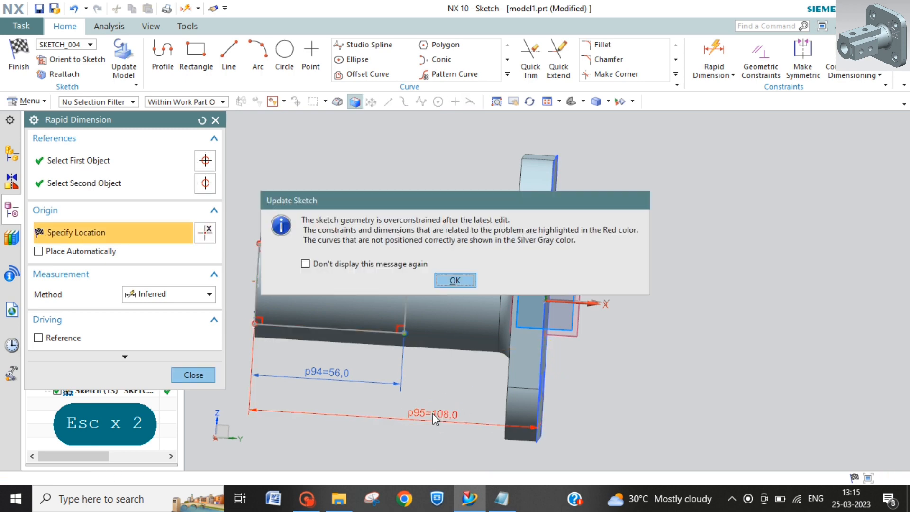
left_click(456, 282)
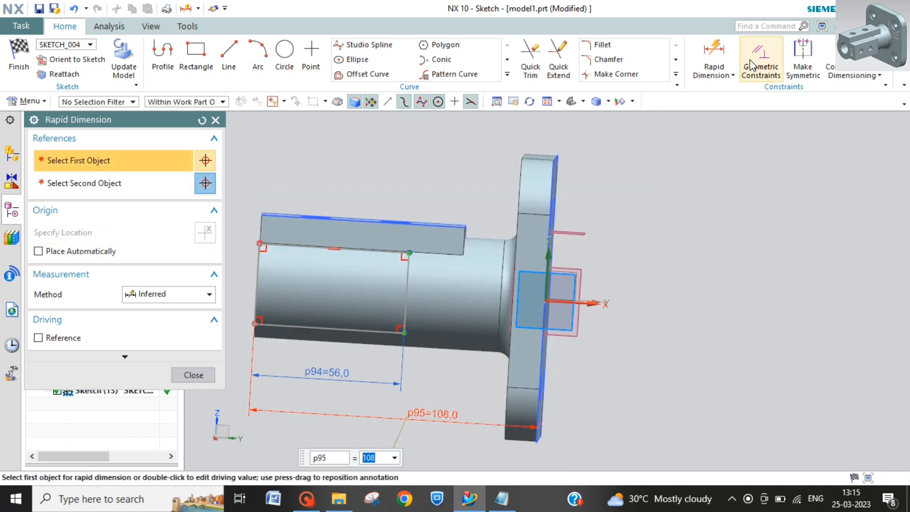
key("Escape")
key("Escape")
key("Escape")
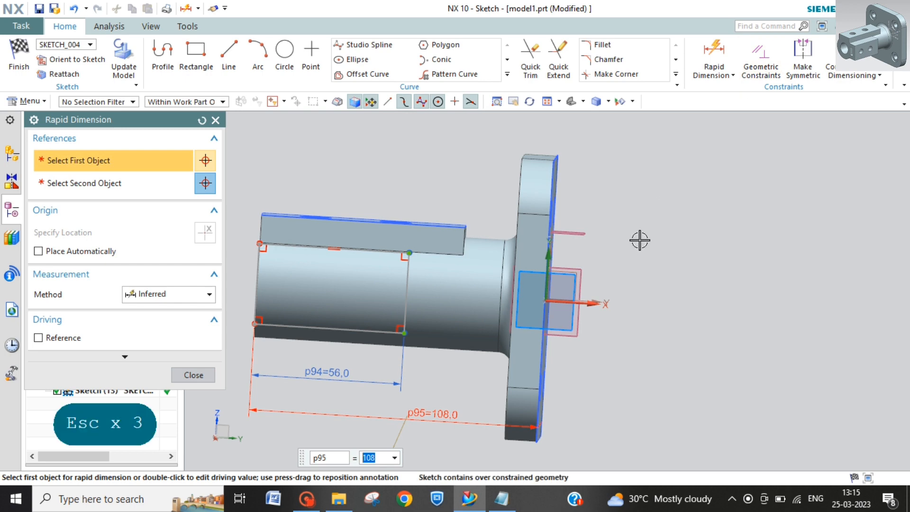
left_click(455, 420)
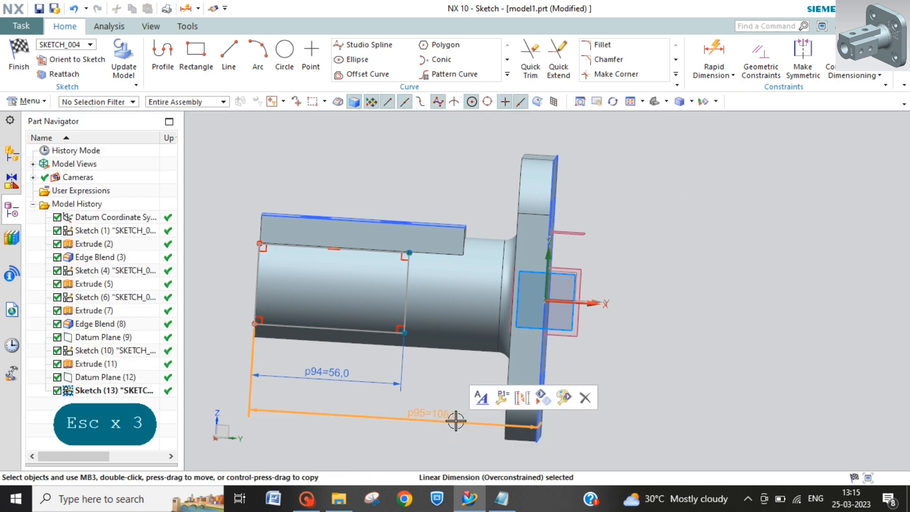
key("Delete")
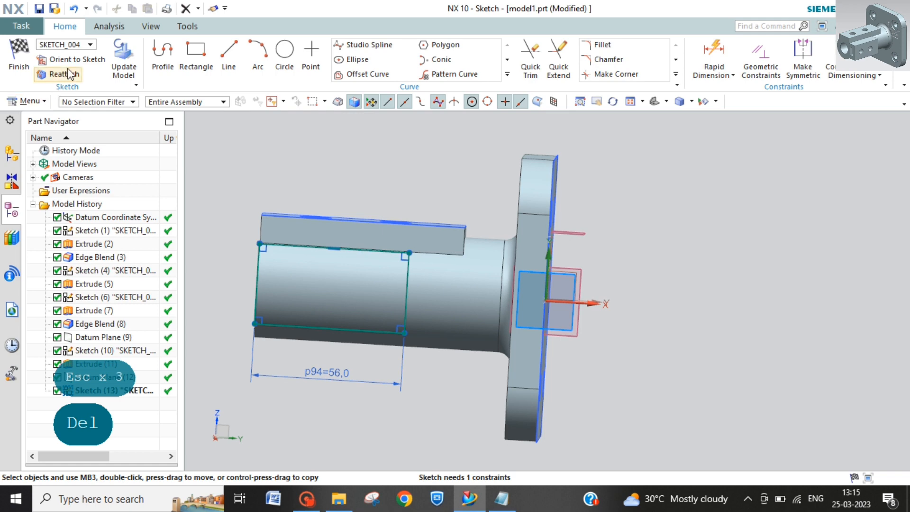
left_click(43, 60)
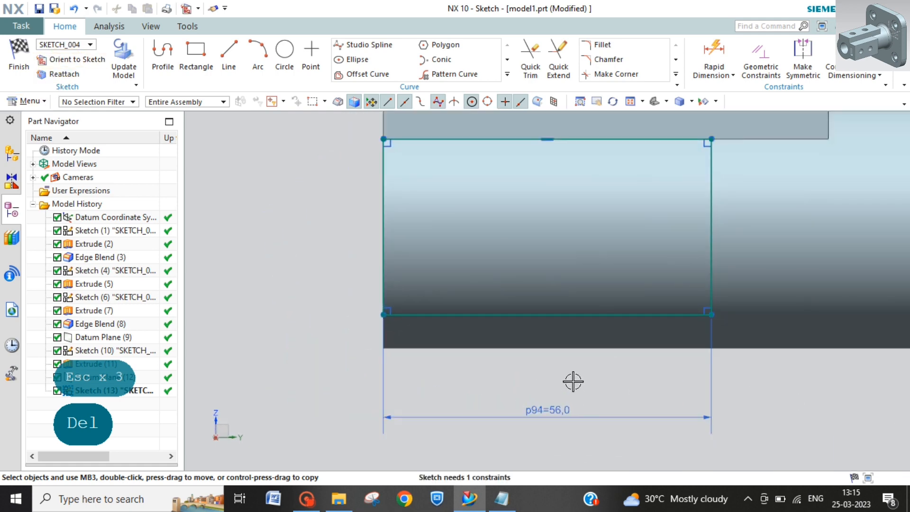
middle_click_drag(573, 381, 504, 449)
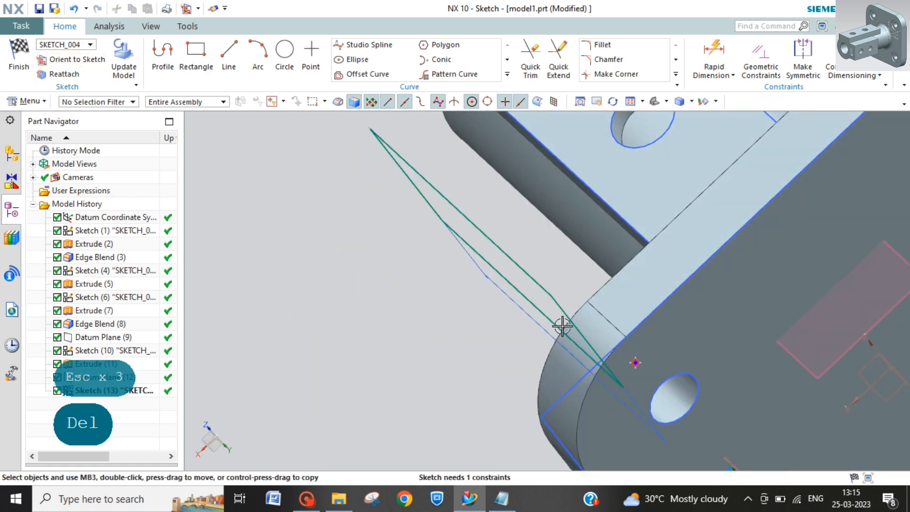
left_click(62, 59)
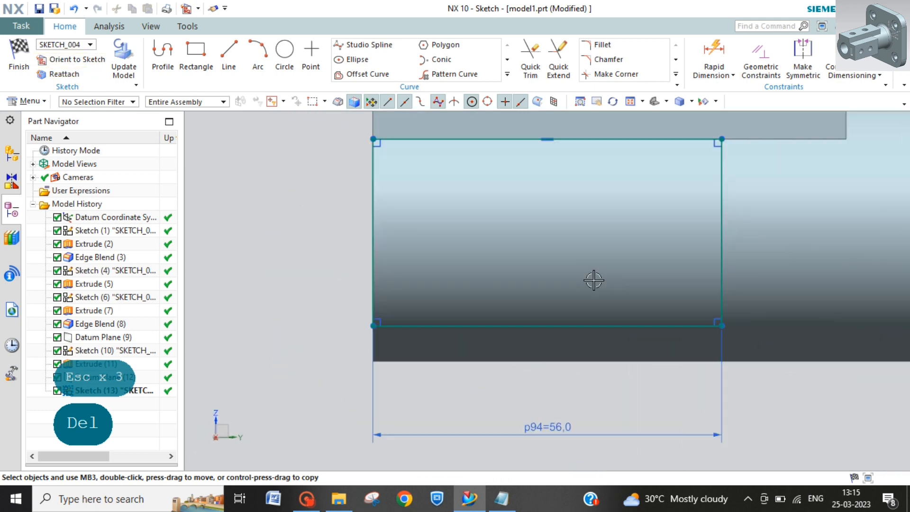
scroll(587, 275, "down", 3)
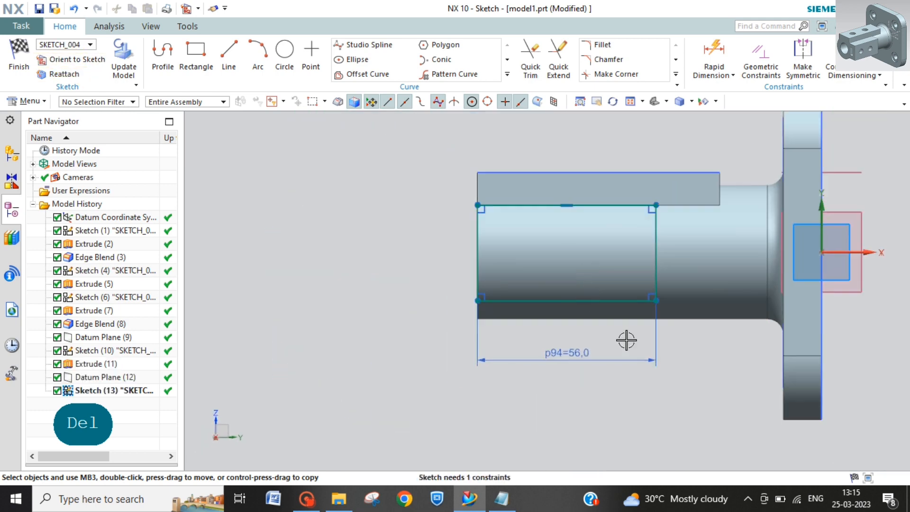
middle_click_drag(714, 335, 599, 362, "shift")
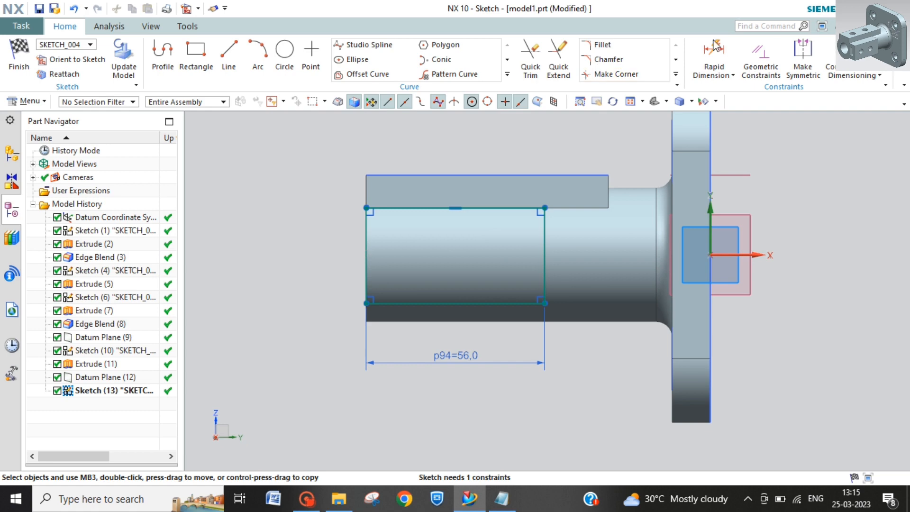
left_click(713, 56)
left_click(364, 270)
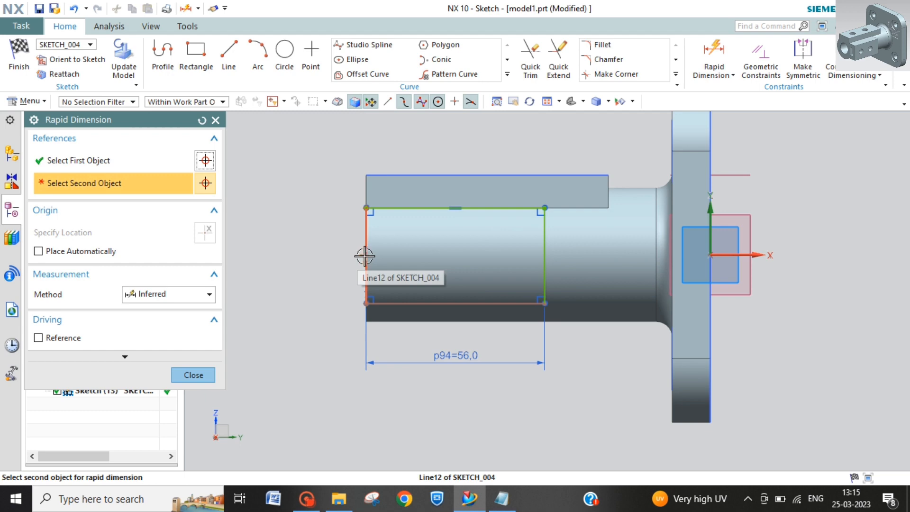
key("Escape")
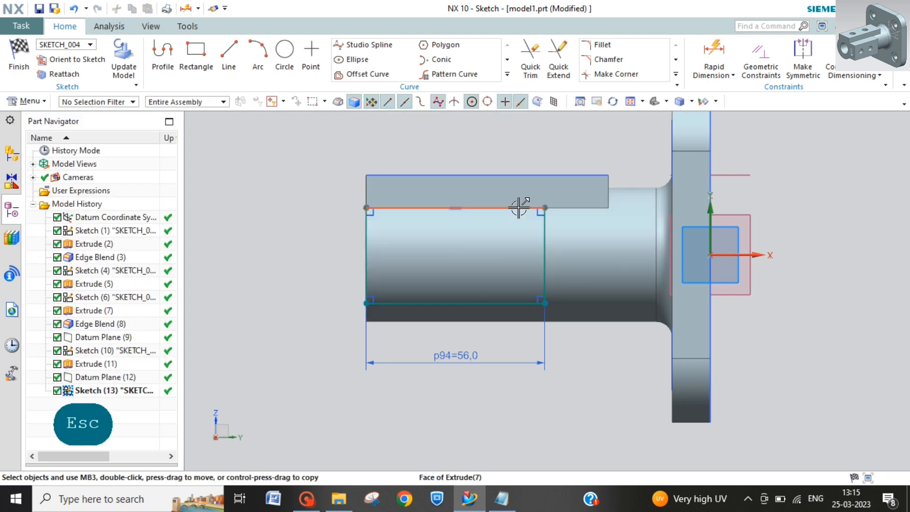
Step: Dimension the rectangle's height beside its free-end edge and set it to 30 mm
left_click(714, 56)
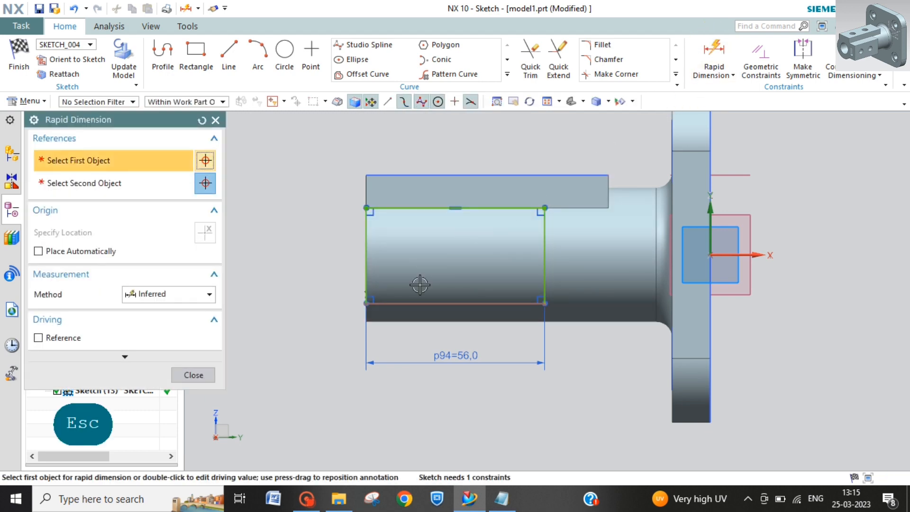
left_click(366, 303)
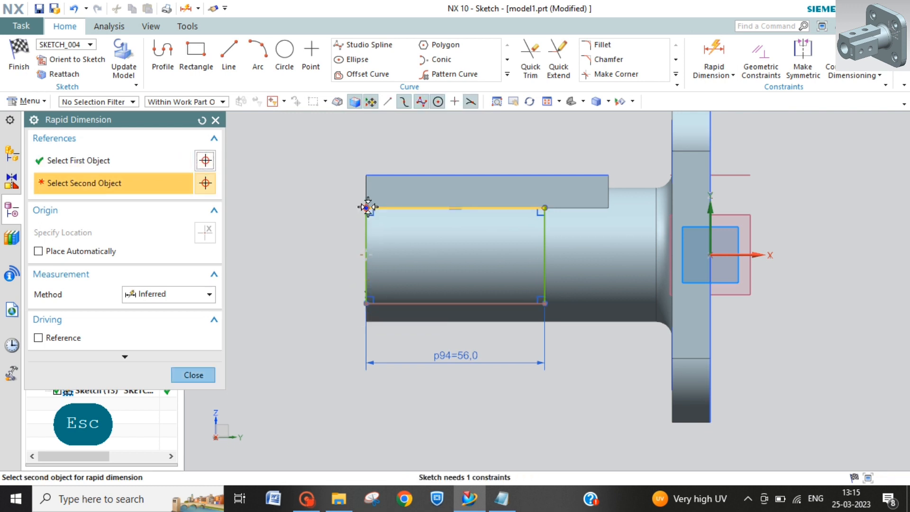
left_click(367, 208)
left_click(325, 249)
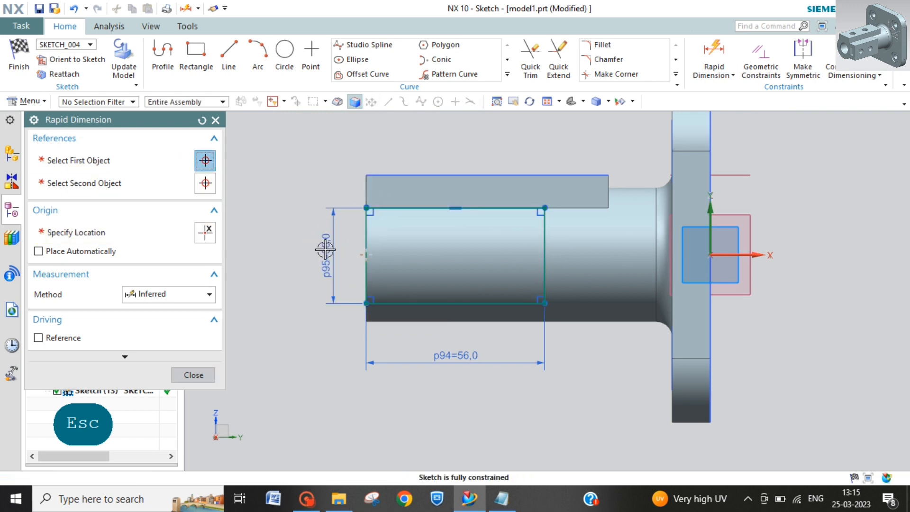
double_click(325, 249)
type("30")
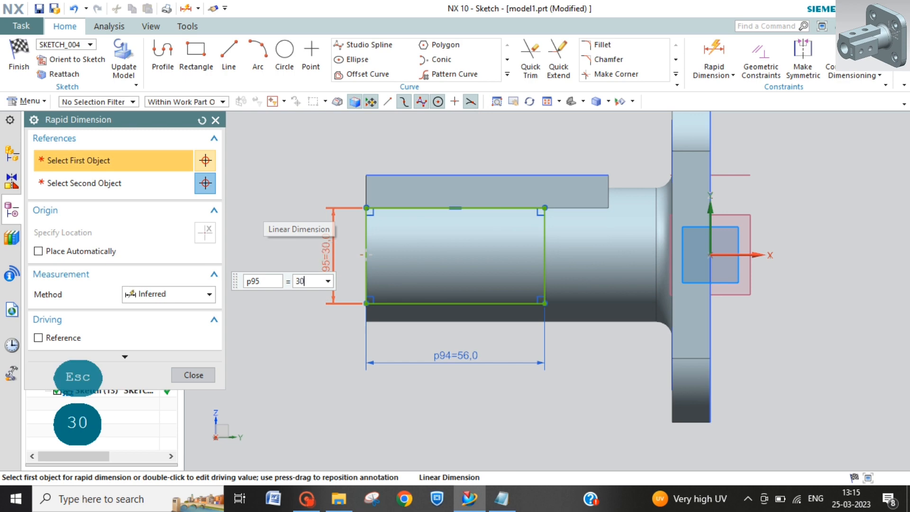
key("Return")
left_click(185, 376)
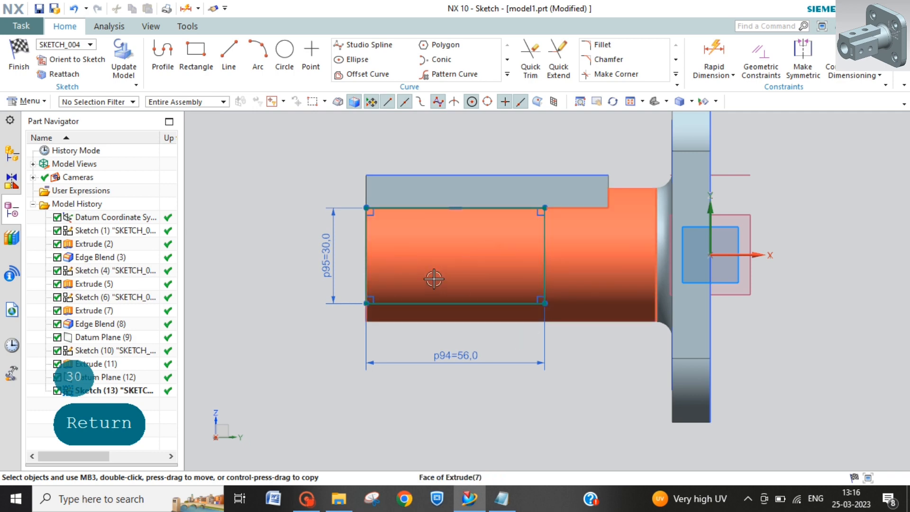
Step: Try to make the rectangle's two long edges symmetric about the sketch's horizontal axis, and undo that constraint
left_click(805, 54)
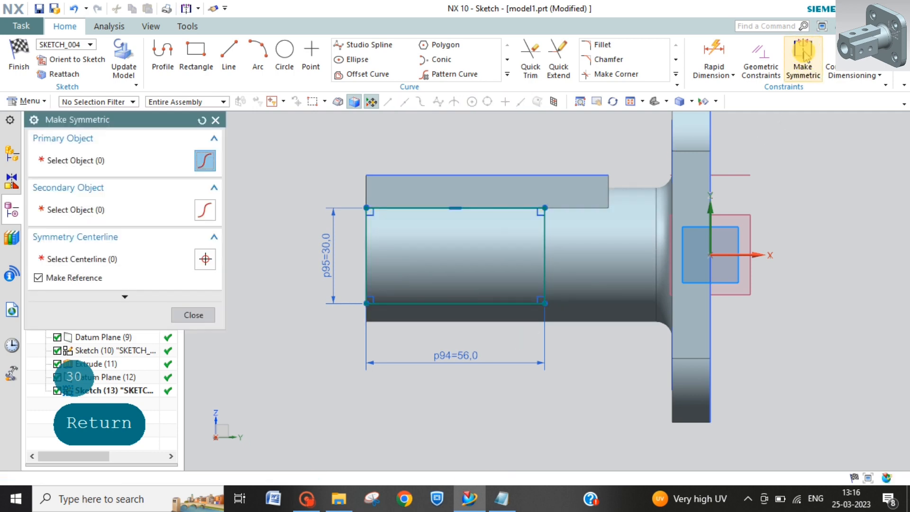
left_click(509, 304)
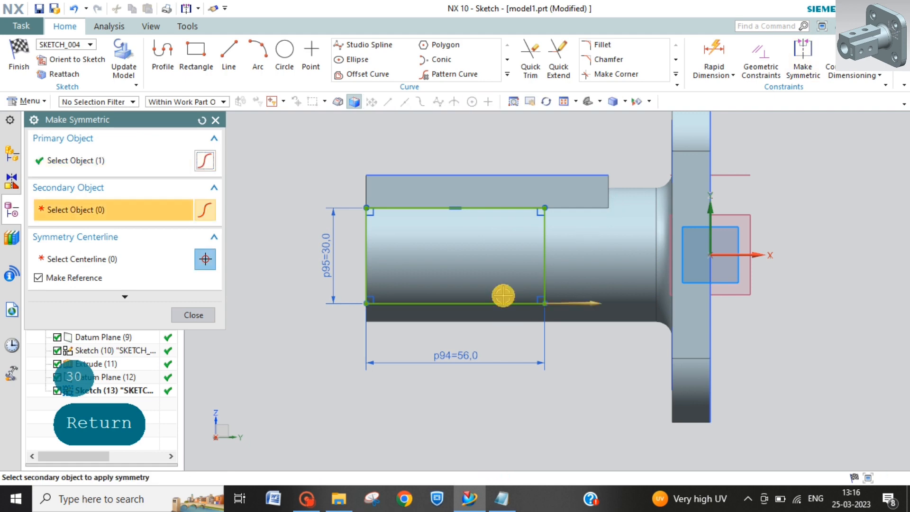
left_click(518, 206)
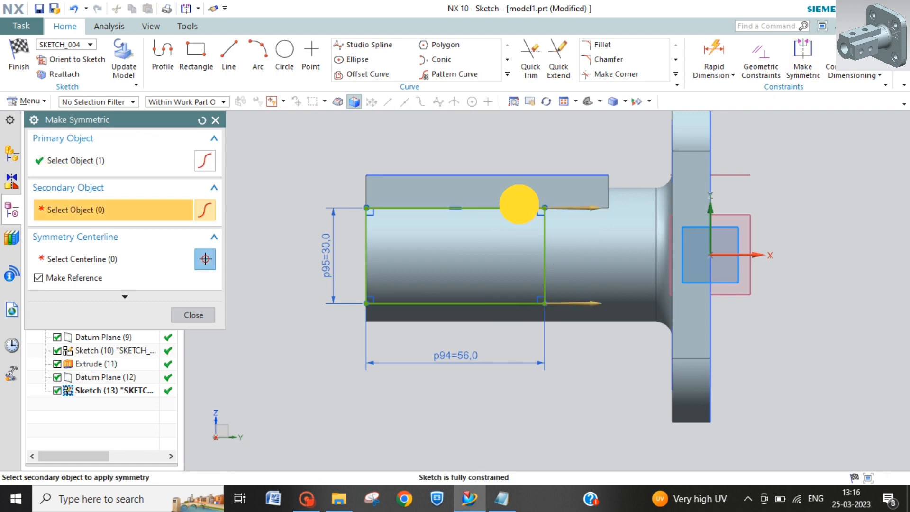
left_click(747, 253)
left_click(451, 283)
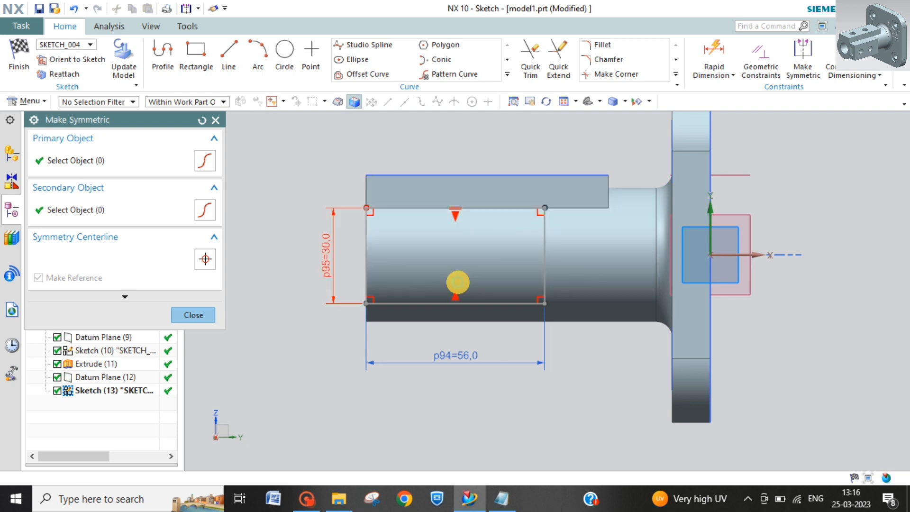
left_click(206, 317)
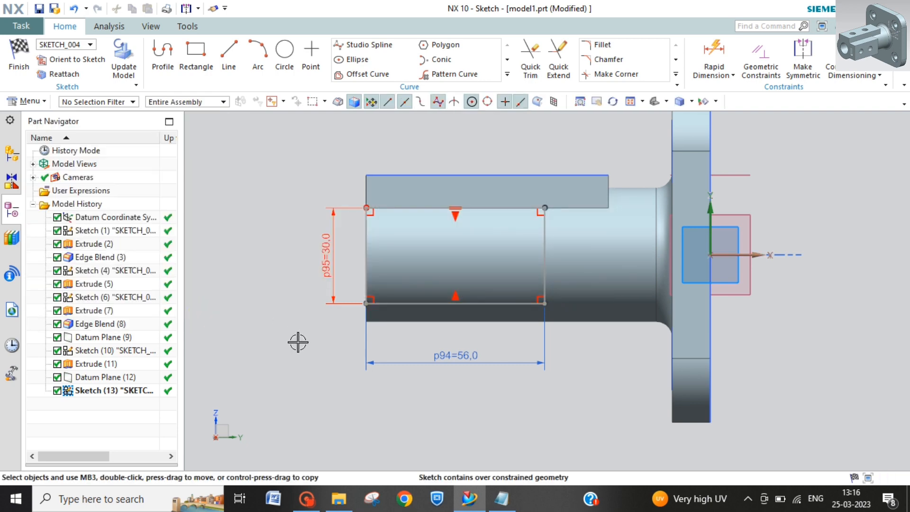
key("ctrl+z")
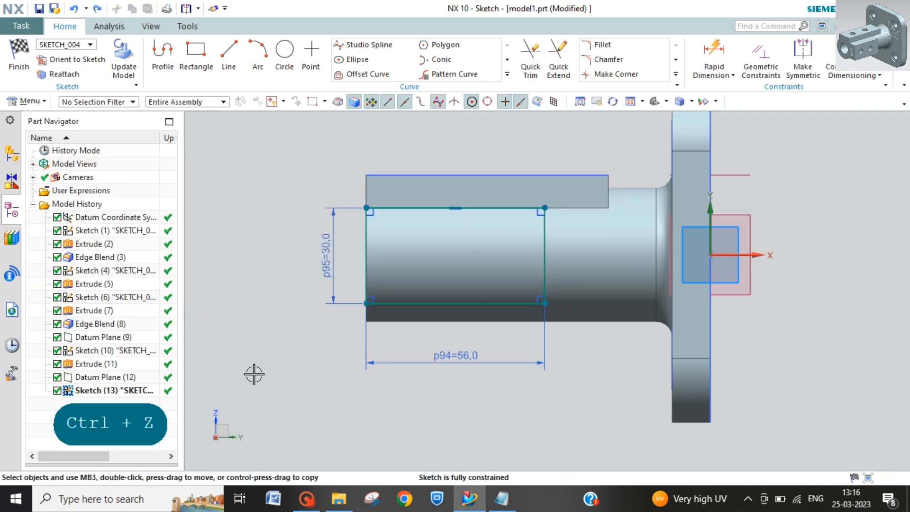
Step: Sketch a circle about 6.4 mm in diameter inside the rectangle, near its free-end edge at mid-height
left_click(285, 53)
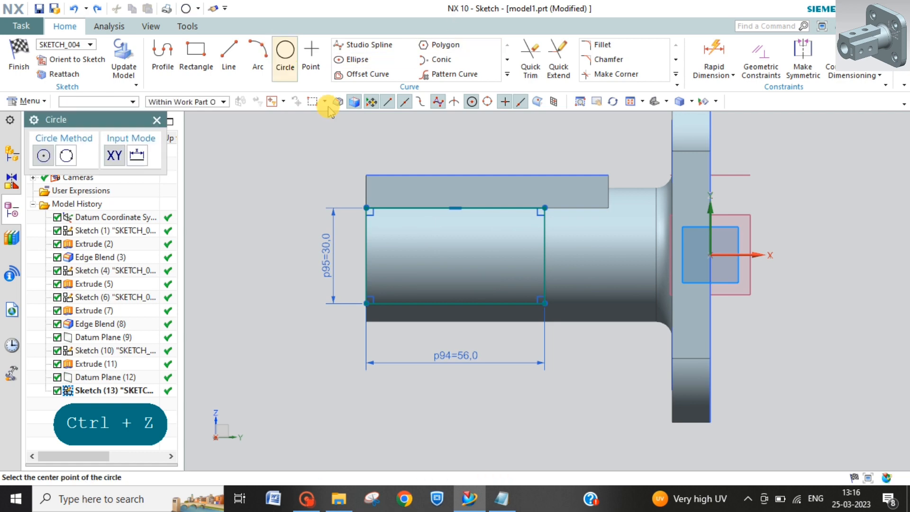
left_click(394, 255)
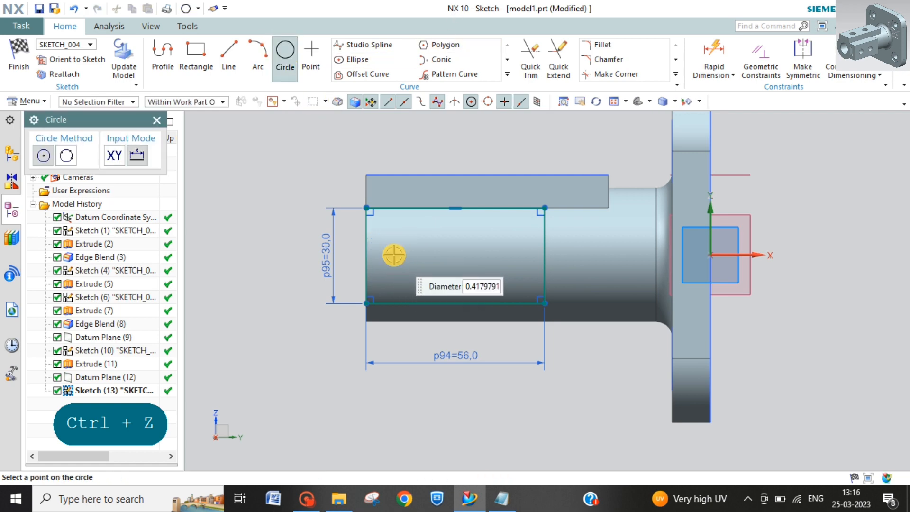
left_click(401, 256)
left_click(712, 33)
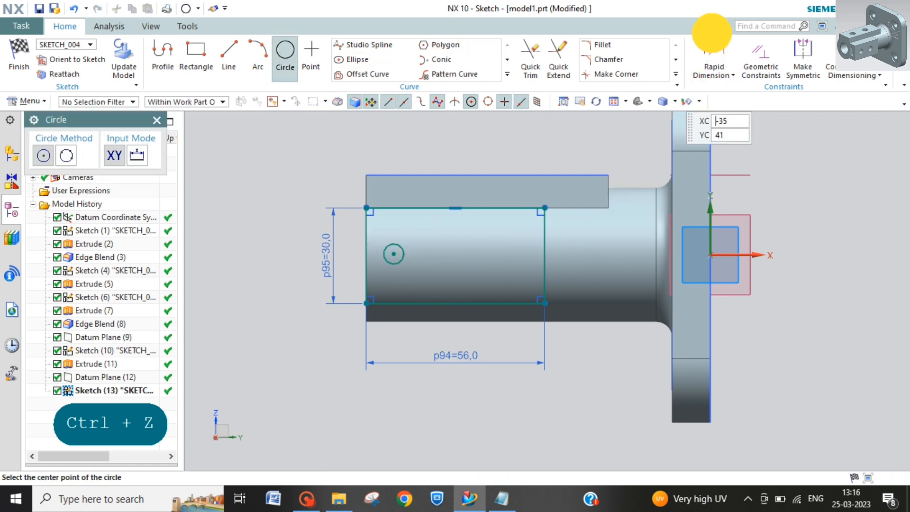
left_click(386, 245)
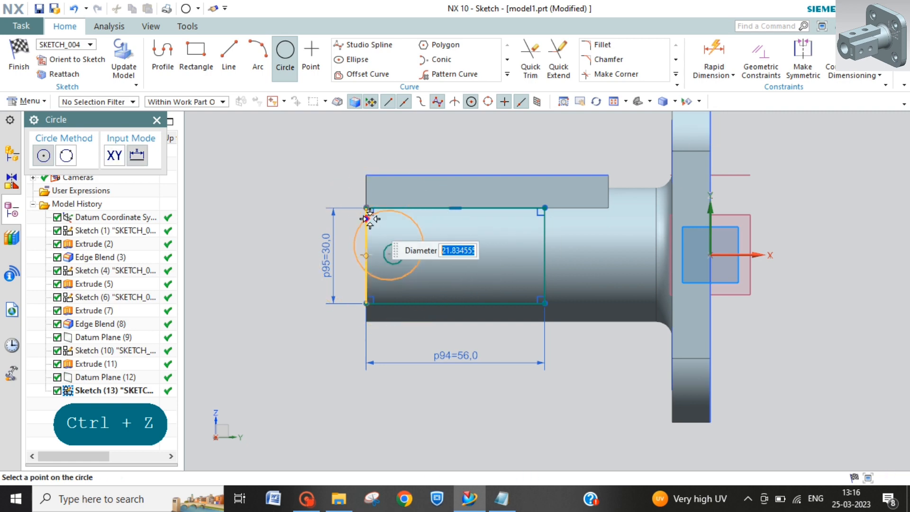
key("Escape")
Step: Add a diameter dimension to the circle, placed above the block, and set it to 12 mm
left_click(692, 69)
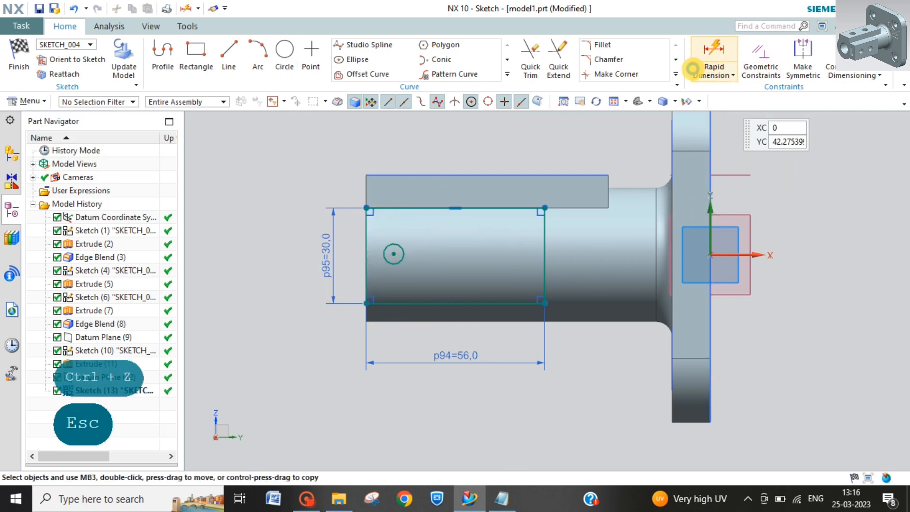
left_click(393, 250)
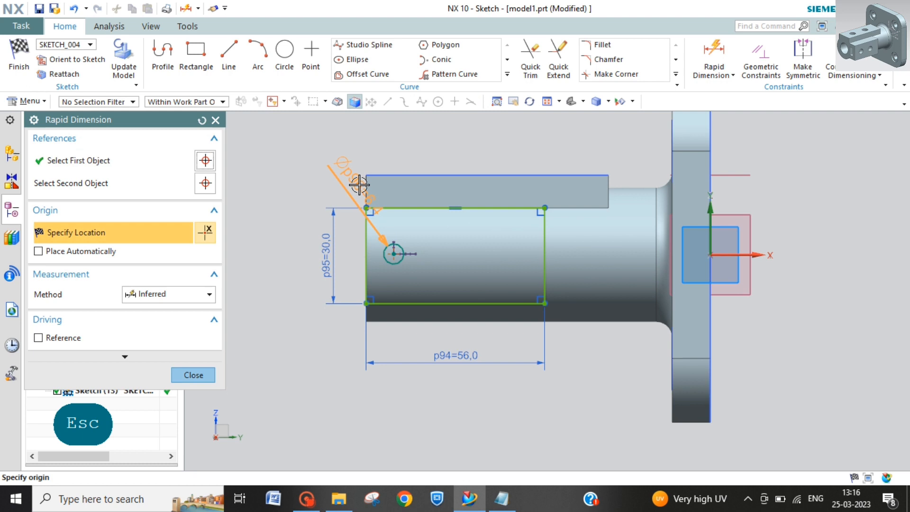
left_click(391, 168)
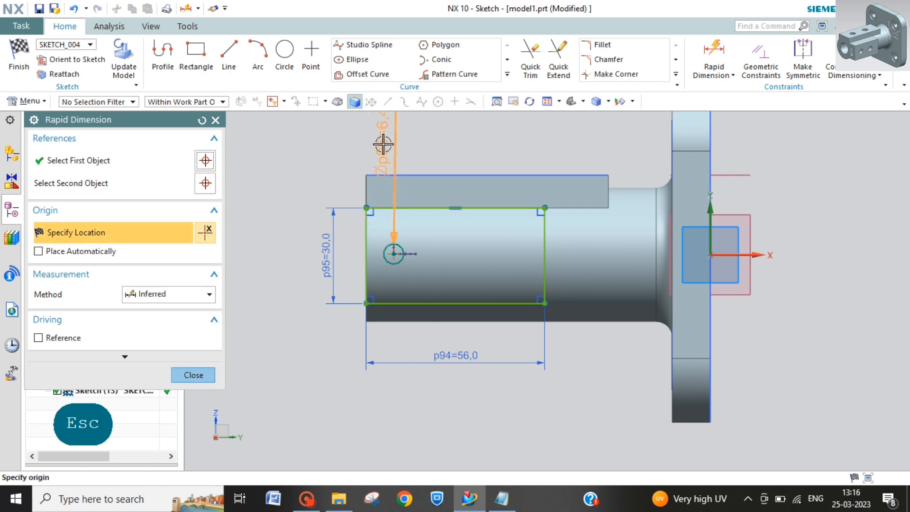
left_click(382, 142)
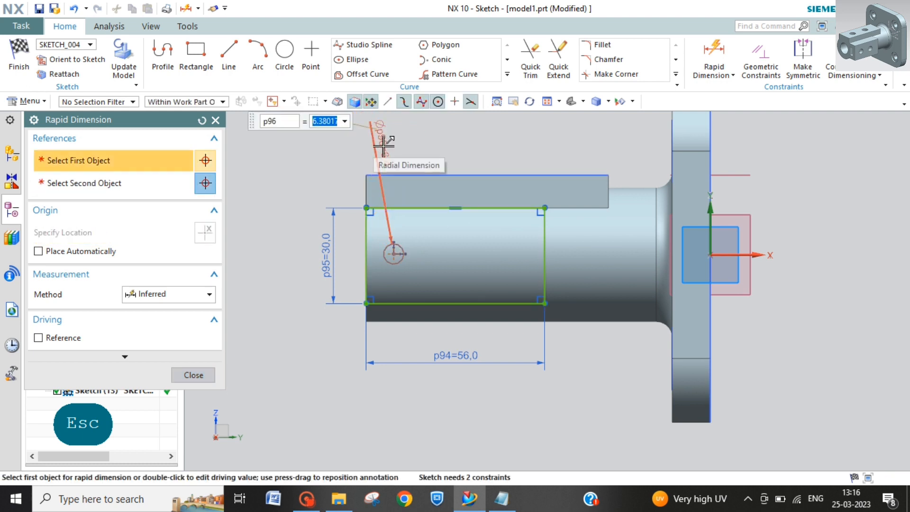
type("12")
key("Return")
key("Escape")
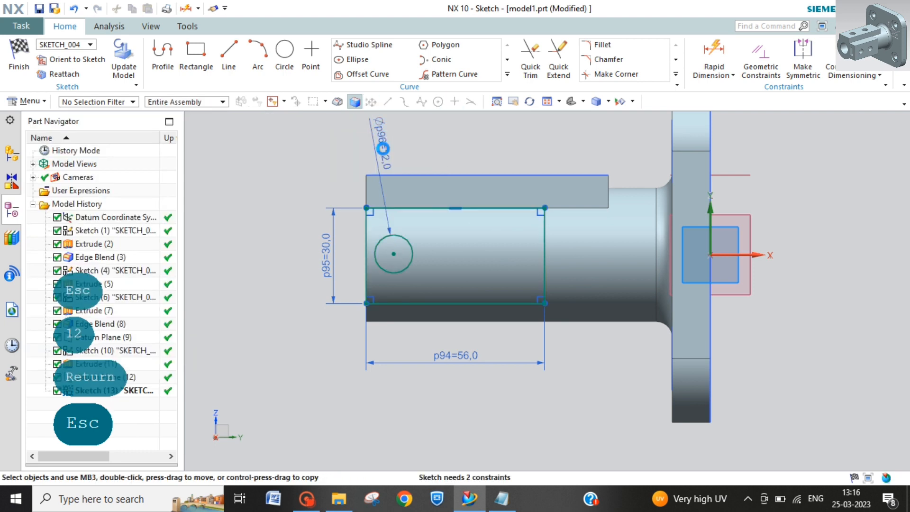
Step: Dimension the circle's horizontal distance from the rectangle's free-end edge and set it to 15 mm
left_click(721, 57)
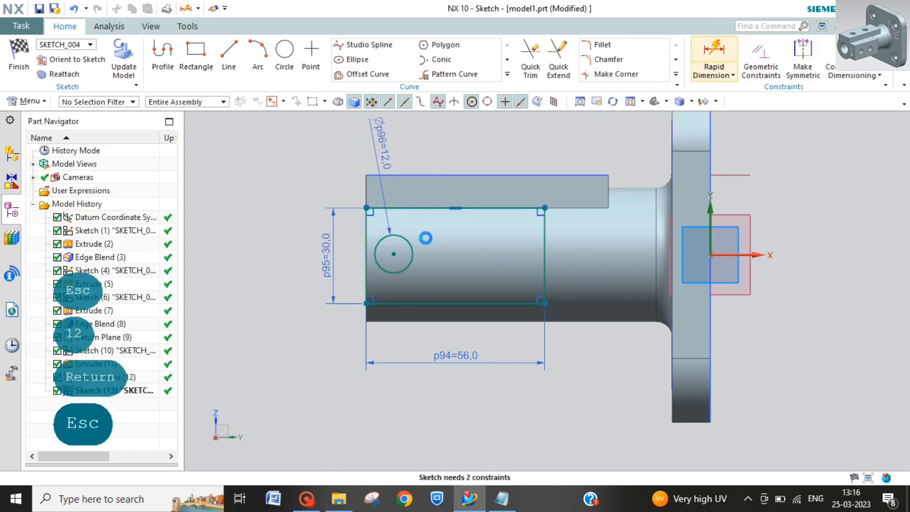
left_click(374, 255)
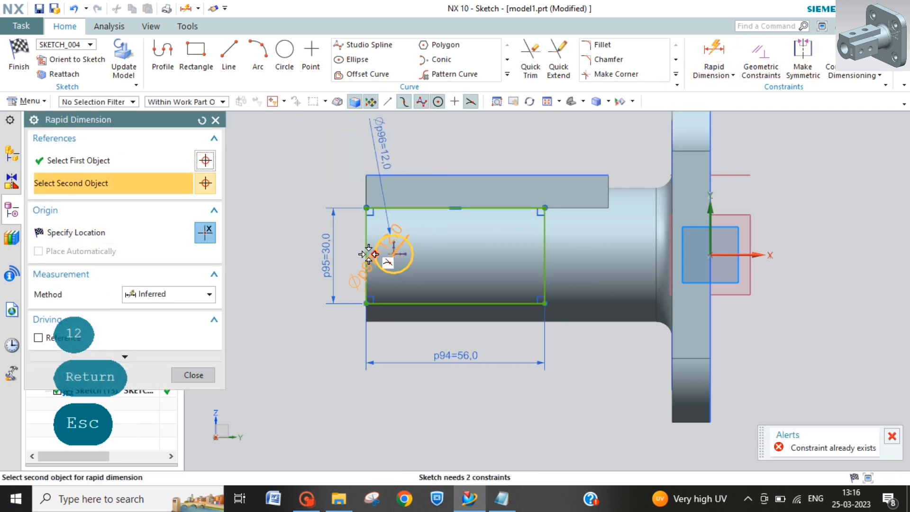
left_click(377, 306)
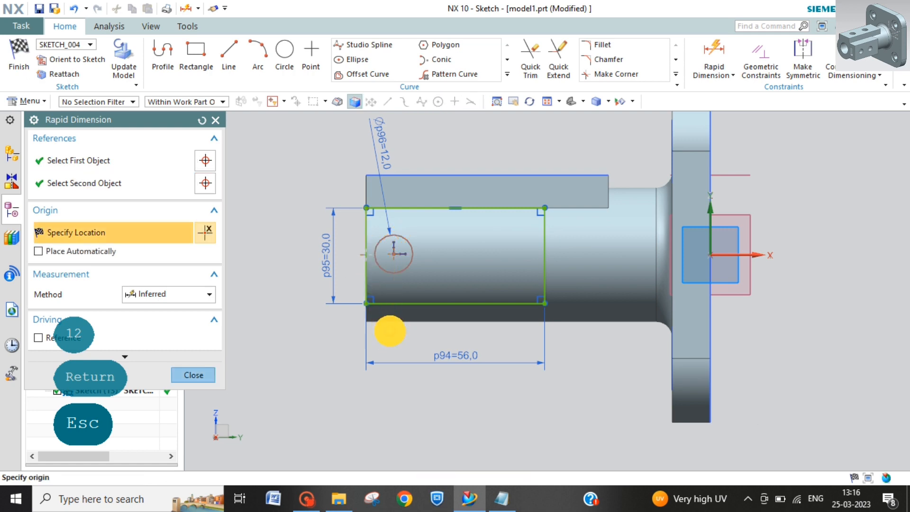
left_click(390, 331)
type("15")
key("Return")
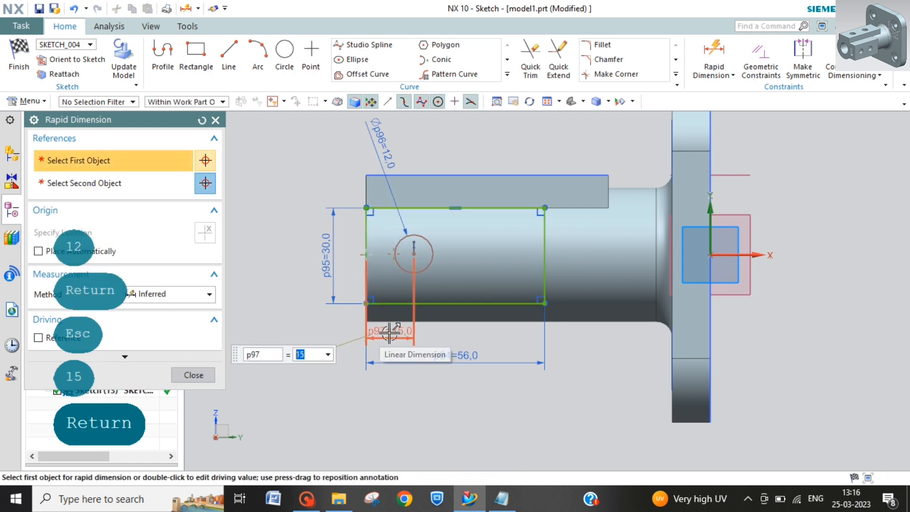
key("Escape")
Step: Change the circle's diameter dimension to 10 mm
double_click(376, 138)
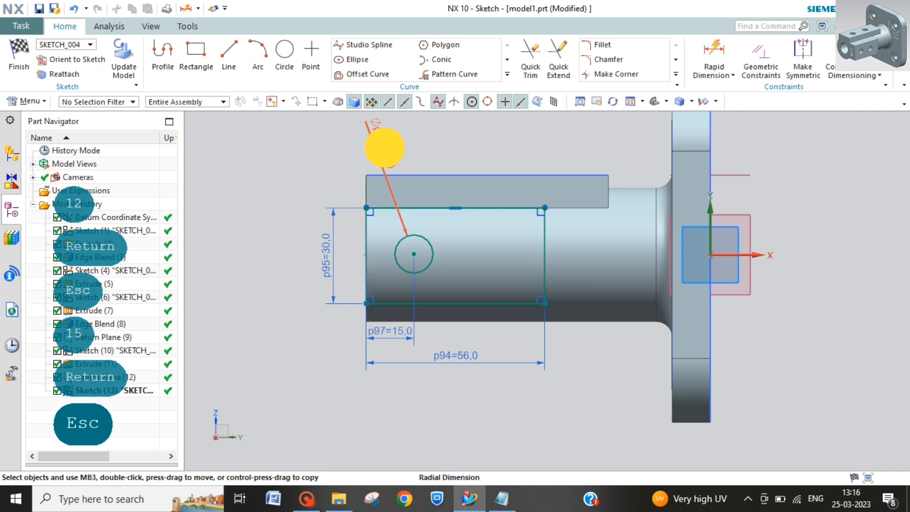
type("10")
key("Return")
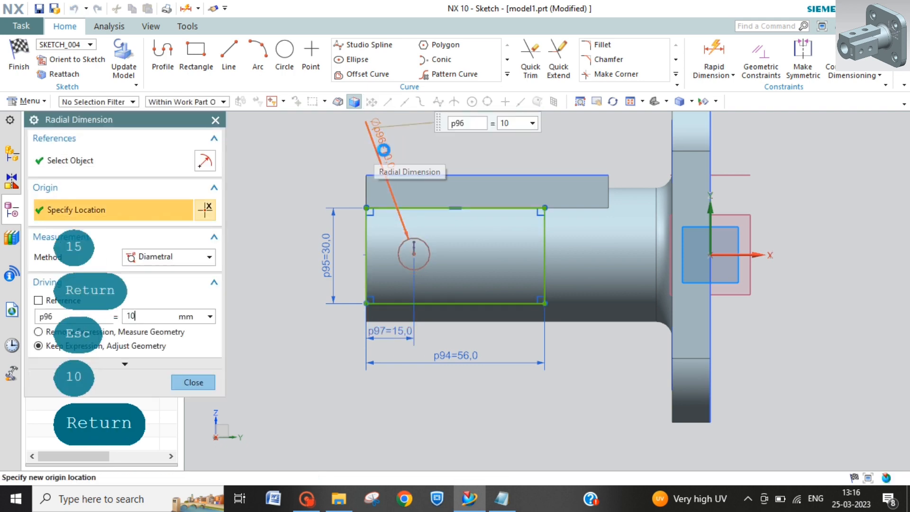
key("Escape")
key("Escape")
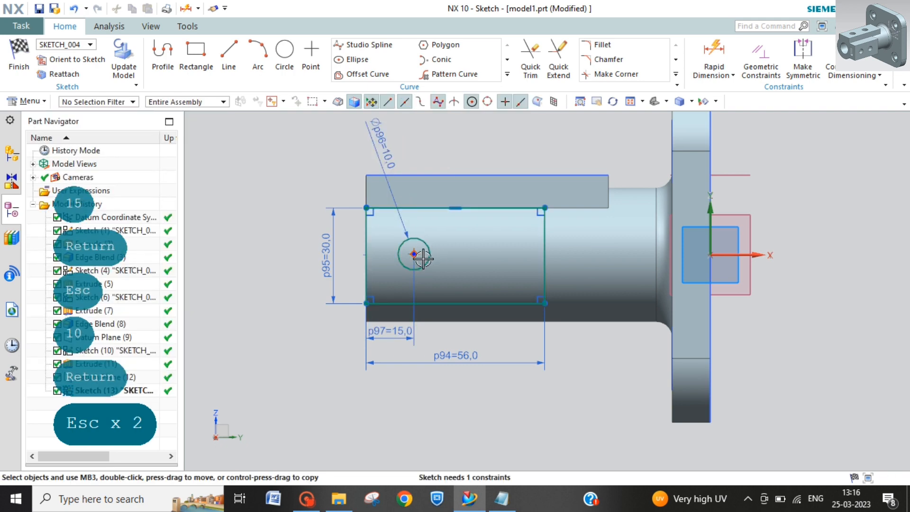
Step: Pattern the circle linearly along the sketch's horizontal axis with count 2 and 22 mm pitch, and finish the sketch
left_click(450, 74)
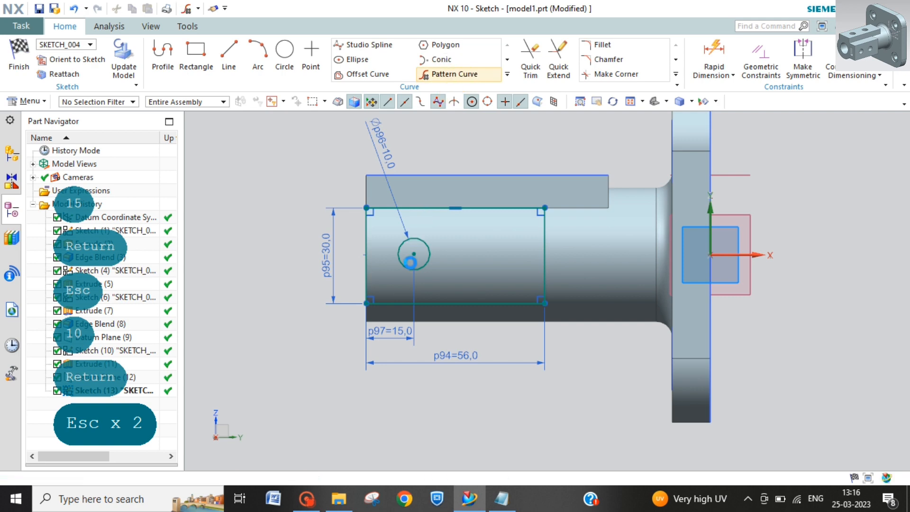
left_click(413, 254)
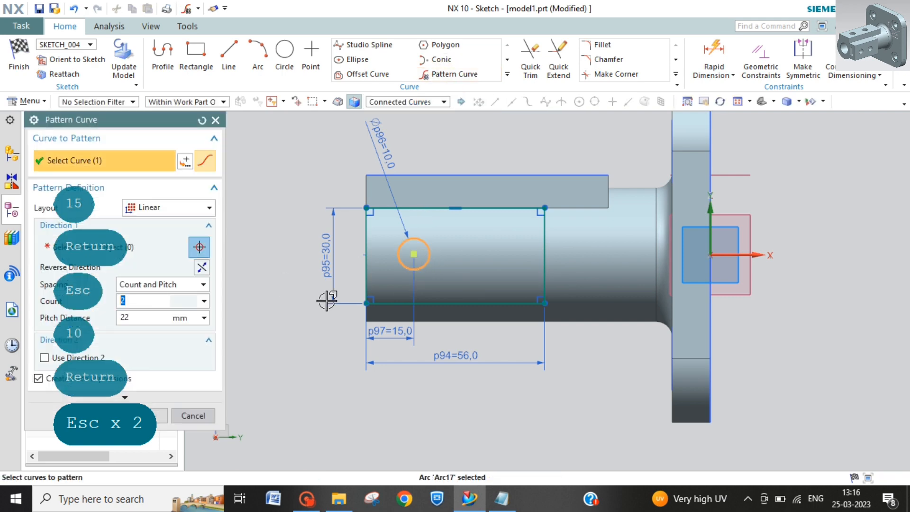
left_click(122, 247)
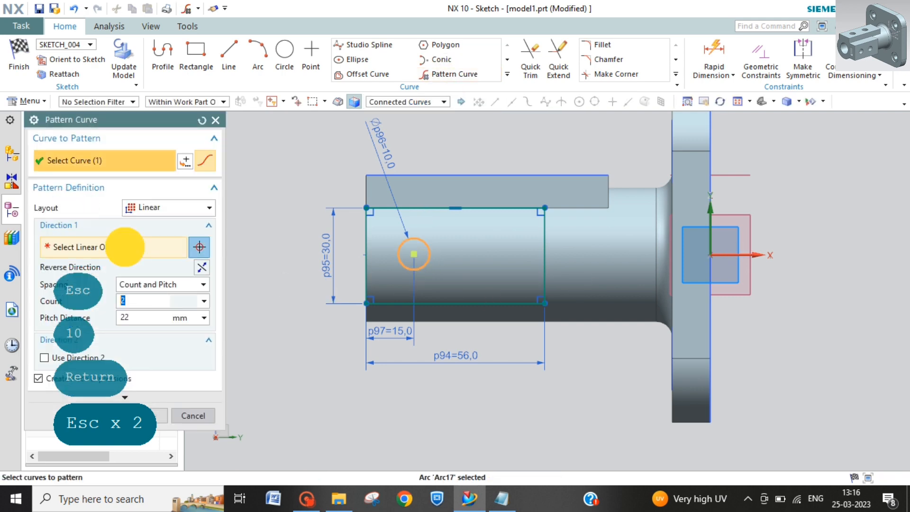
left_click(738, 255)
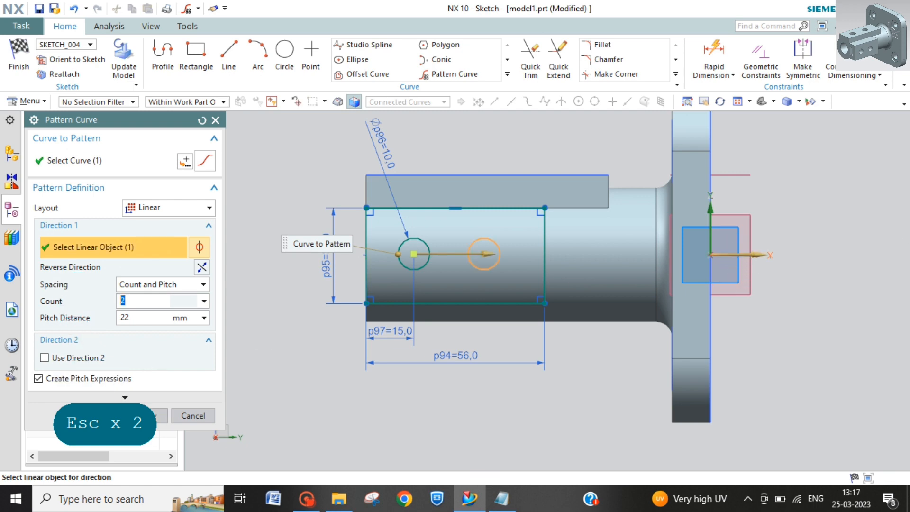
left_click(109, 416)
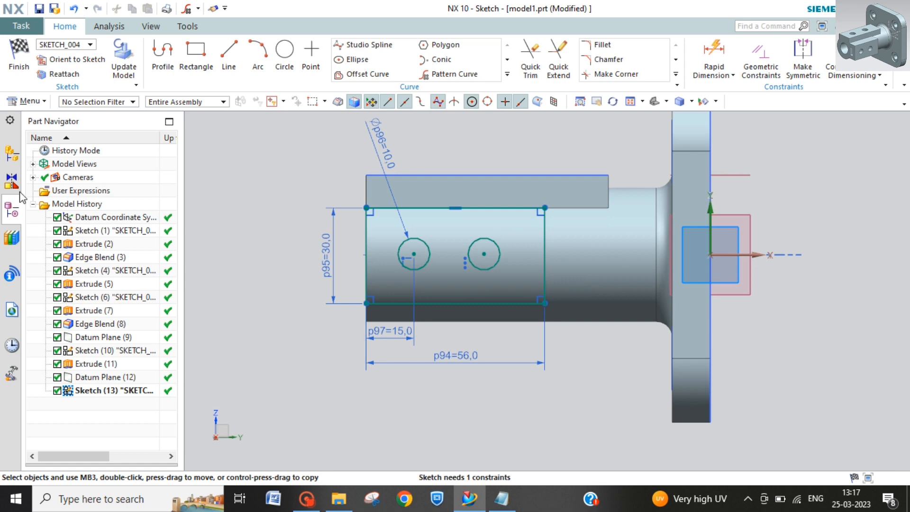
left_click(19, 56)
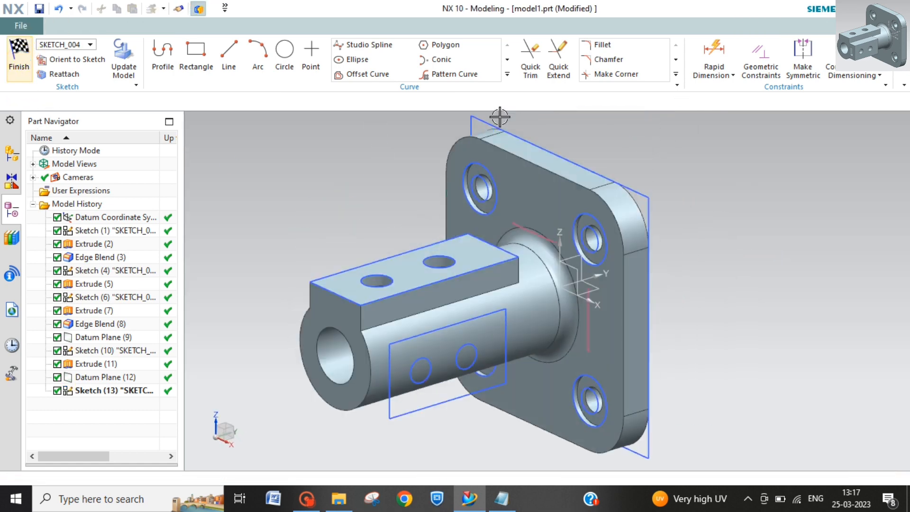
Step: Extrude the two-hole rectangle sketch beside the tube in the reversed direction, ending Until Next, and unite it with the body
left_click(175, 55)
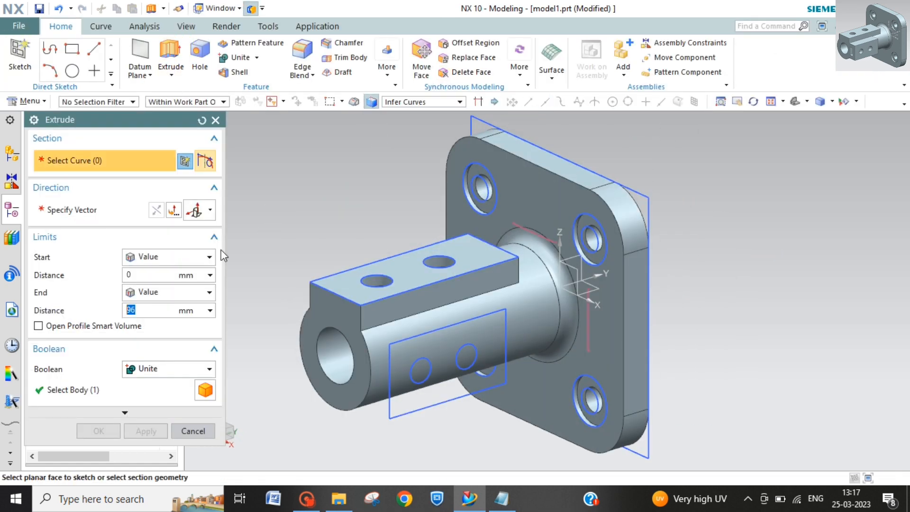
left_click(420, 335)
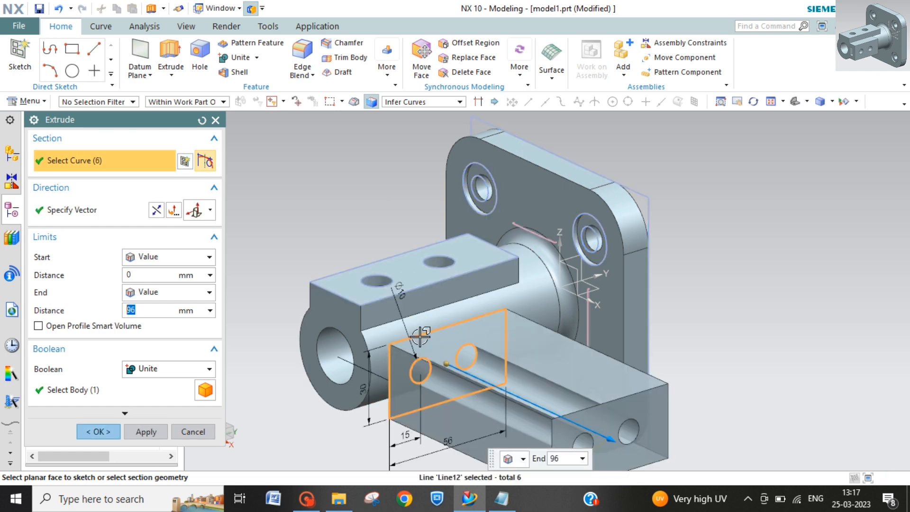
left_click(157, 209)
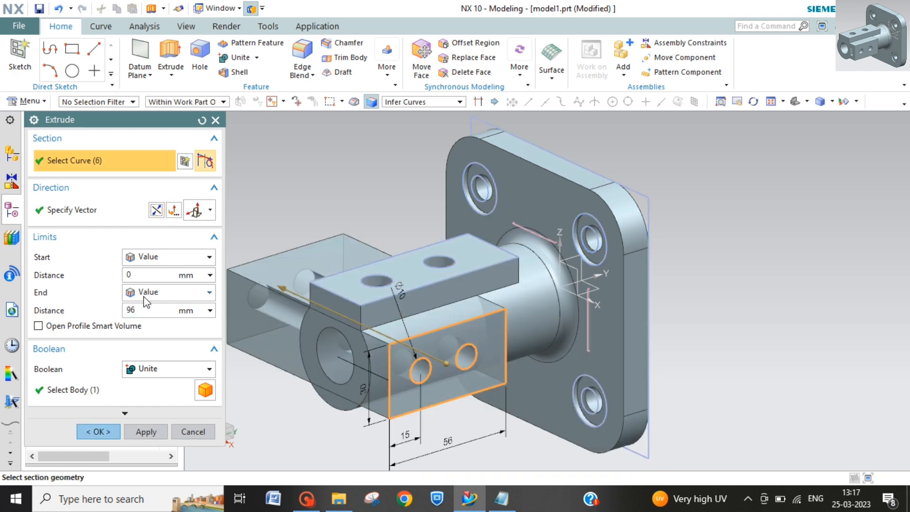
left_click(187, 293)
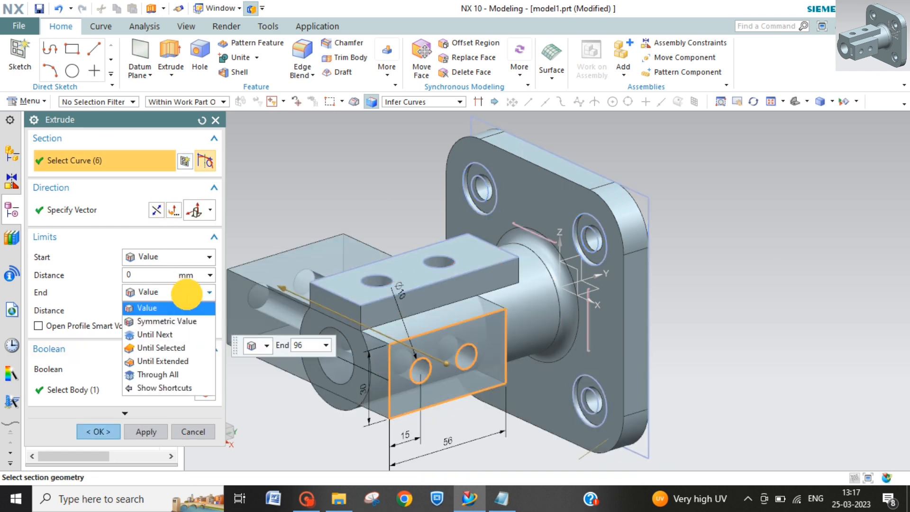
left_click(157, 334)
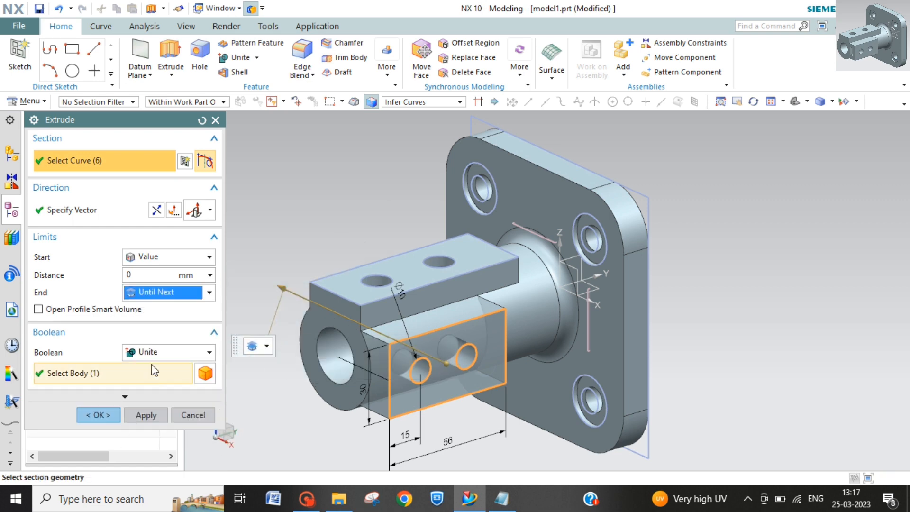
left_click(97, 415)
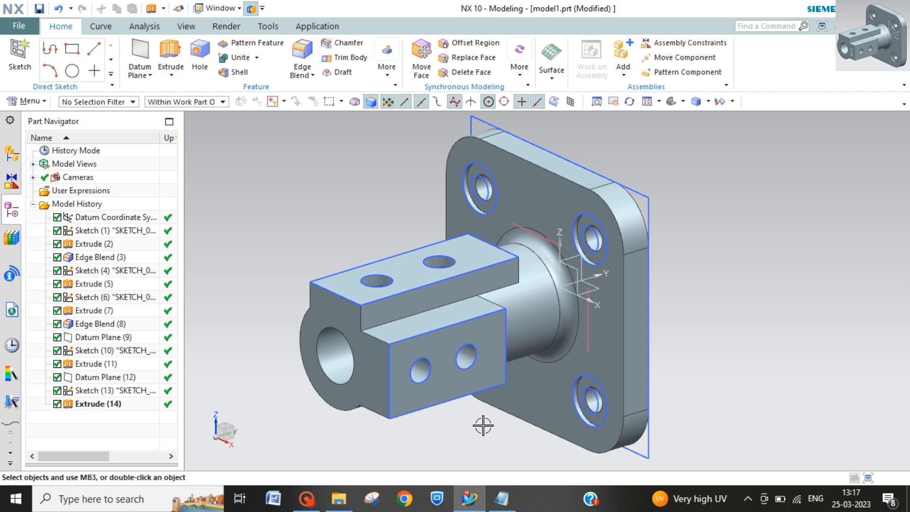
Step: Open Sketch (4), which holds the plate's concentric hole circles, for editing with rollback
left_click(101, 235)
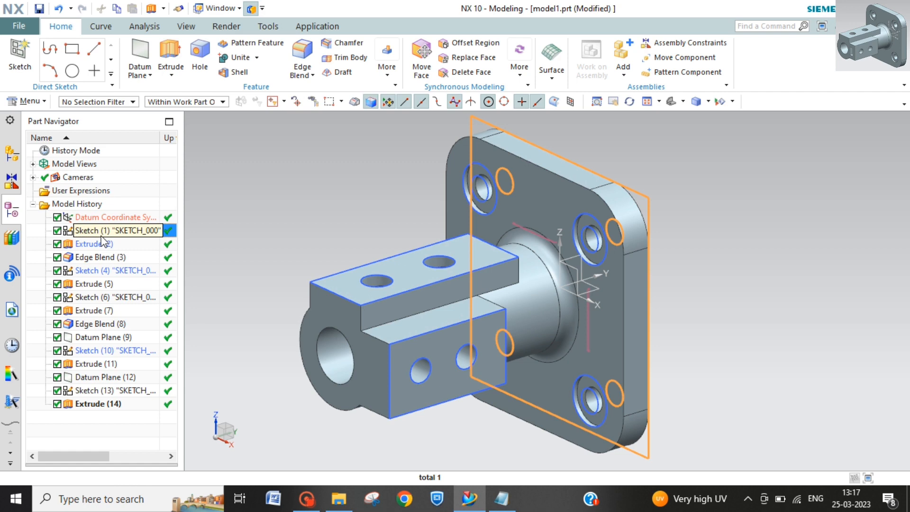
left_click(101, 272)
right_click(101, 272)
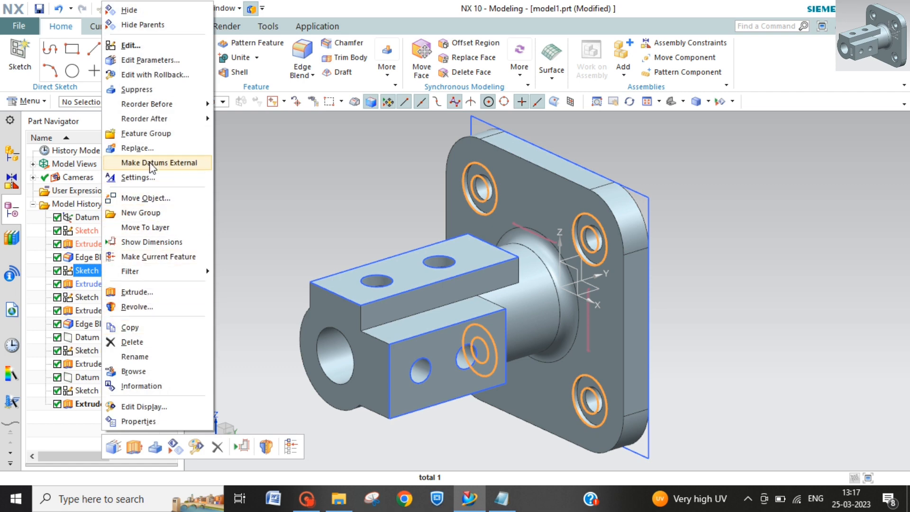
left_click(151, 73)
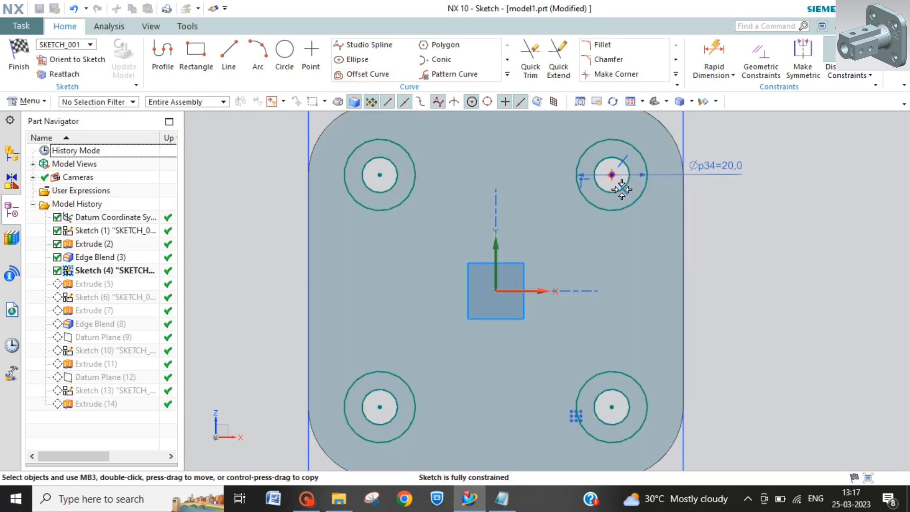
left_click(614, 176)
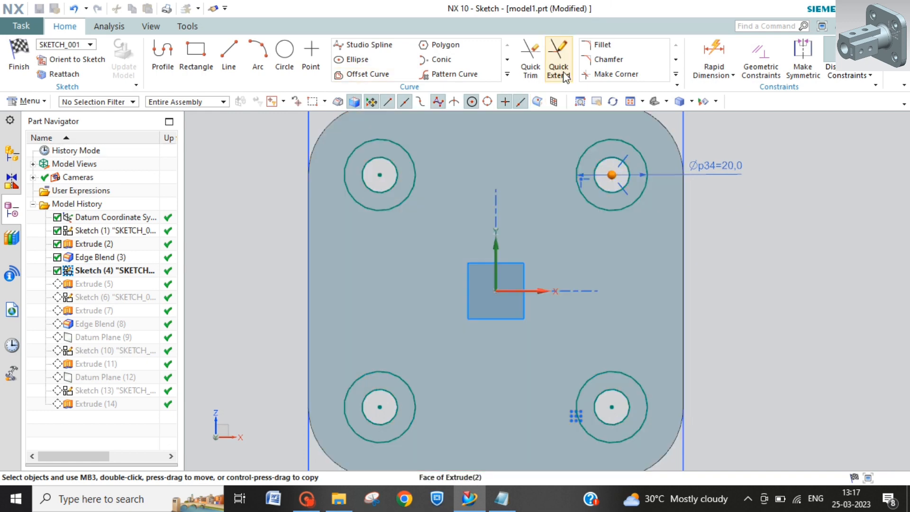
left_click(471, 71)
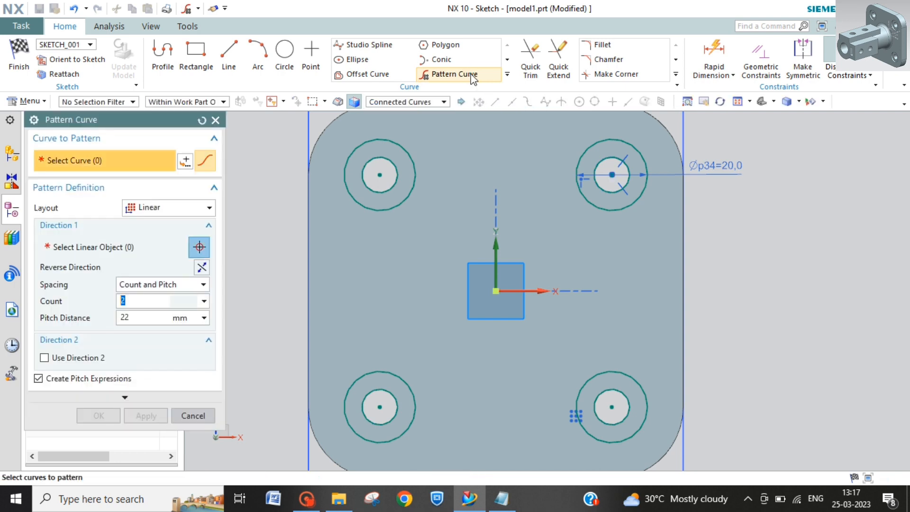
left_click(179, 208)
left_click(162, 237)
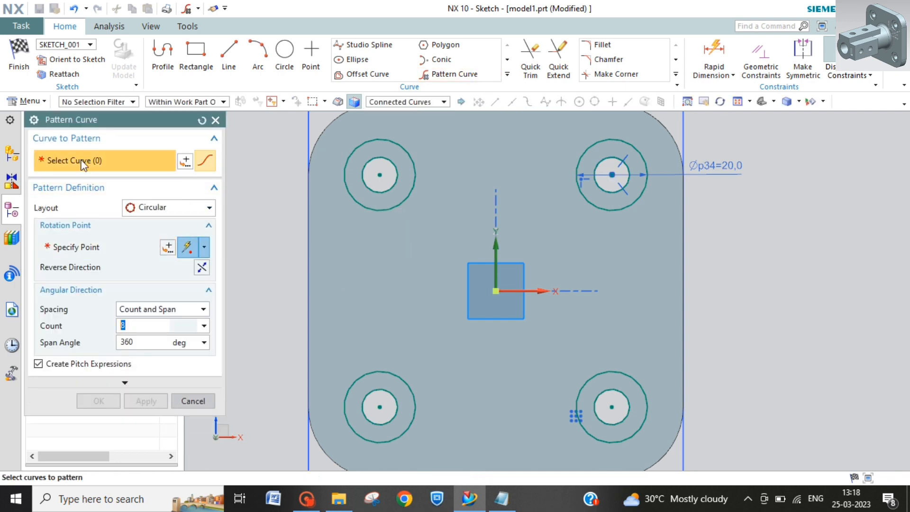
left_click(610, 190)
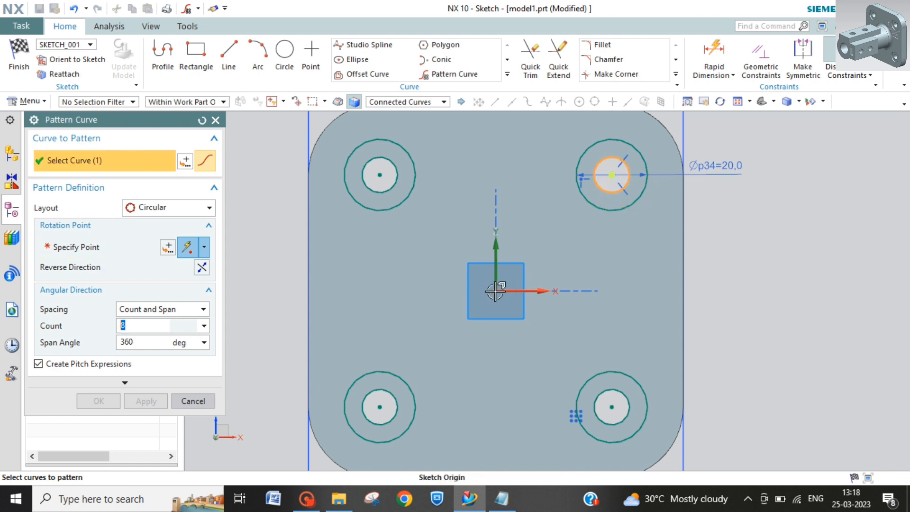
left_click(495, 291)
left_click(86, 250)
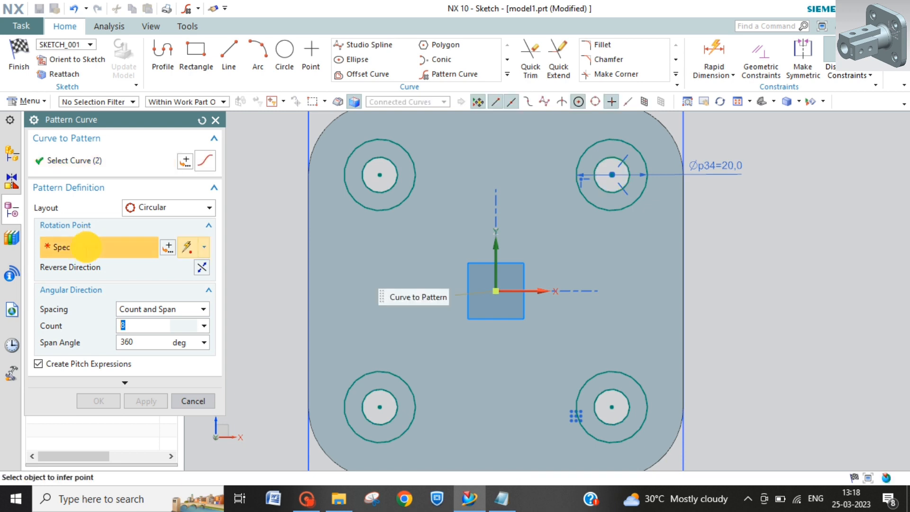
left_click(496, 292)
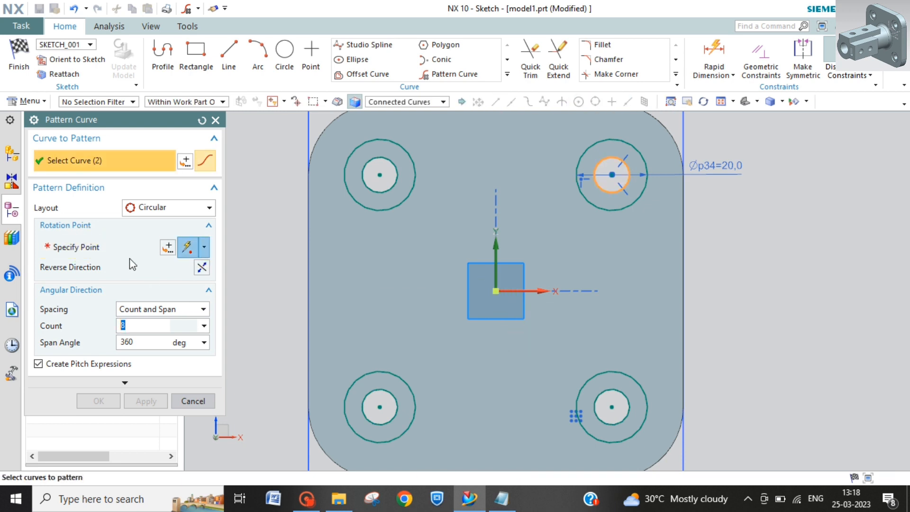
left_click(202, 120)
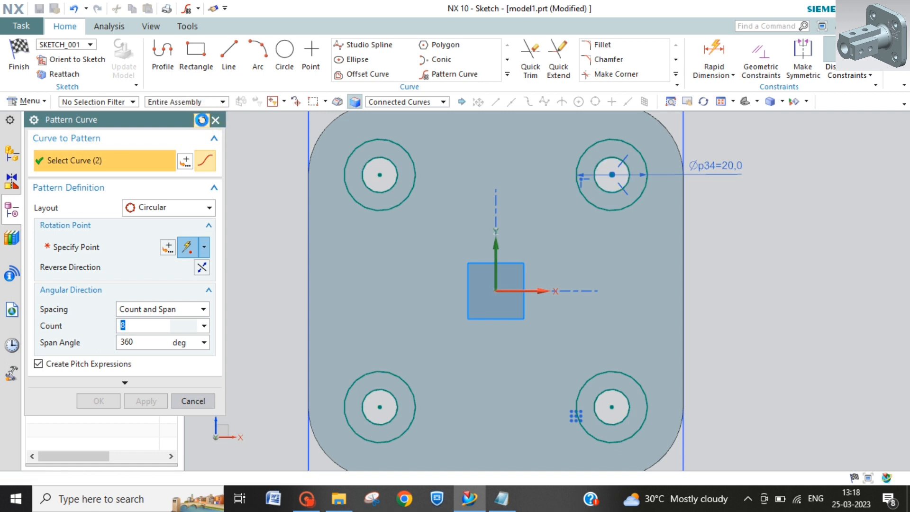
Step: Set up a circular curve pattern of the upper corner hole's inner circle about the sketch origin, using Count and Span spacing
left_click(625, 185)
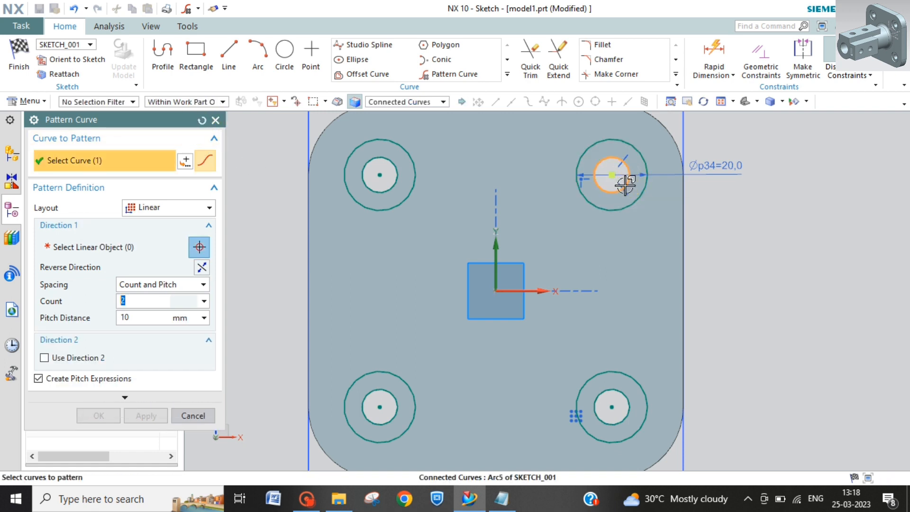
left_click(87, 248)
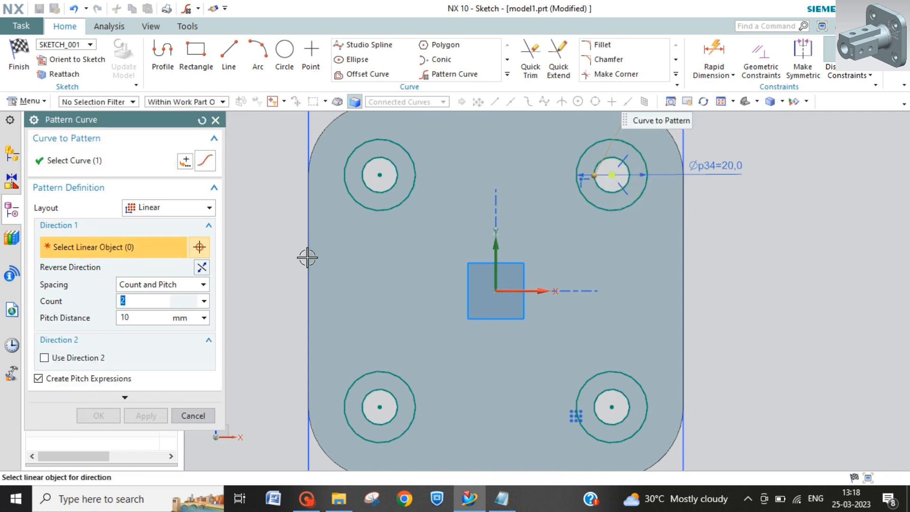
left_click(209, 208)
left_click(162, 236)
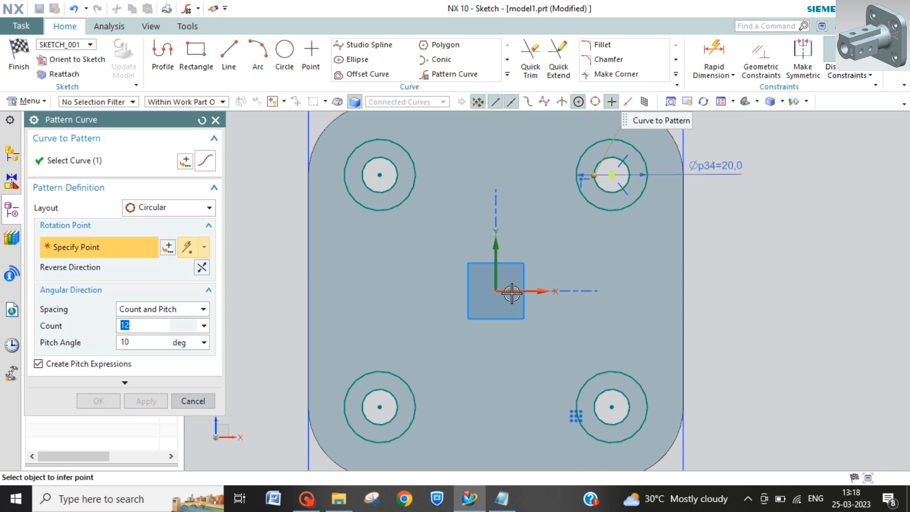
left_click(496, 290)
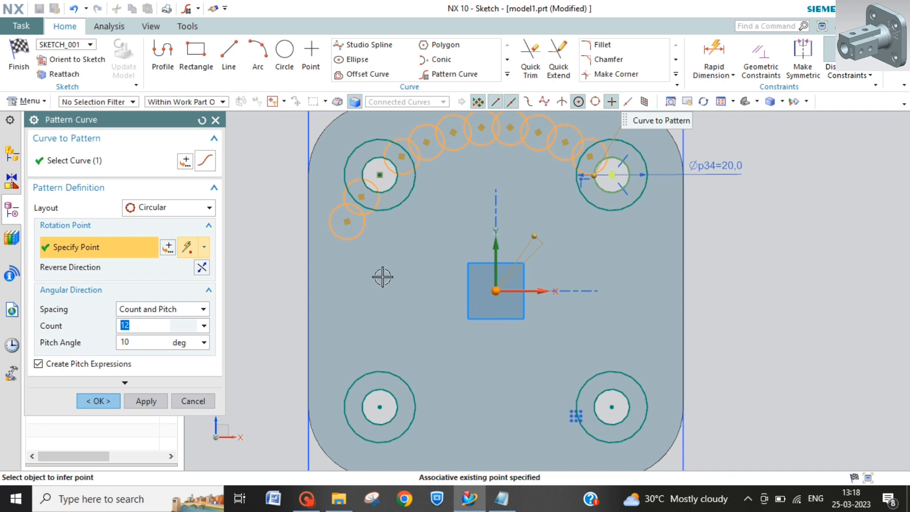
left_click(204, 309)
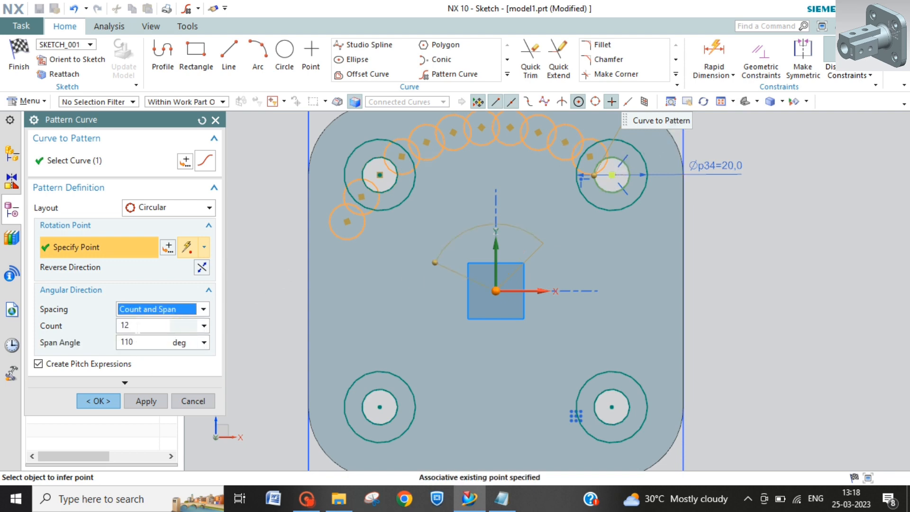
Step: Try a count of 5 and a span angle of 180° for the circular pattern
left_click(137, 328)
key("BackSpace")
key("BackSpace")
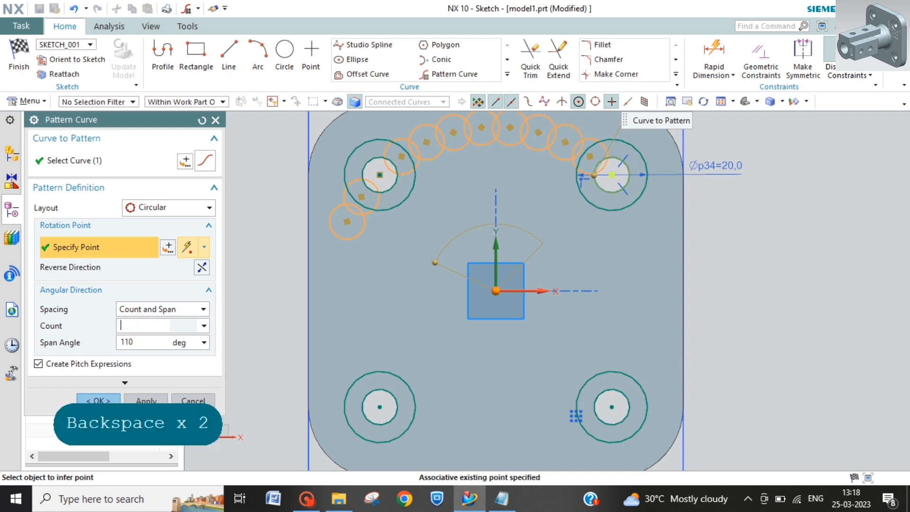
type("5")
left_click(205, 344)
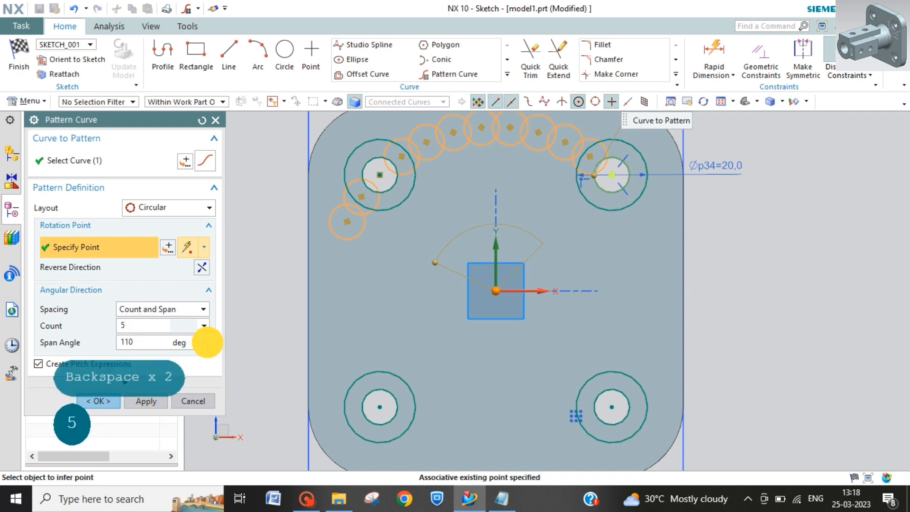
left_click(150, 342)
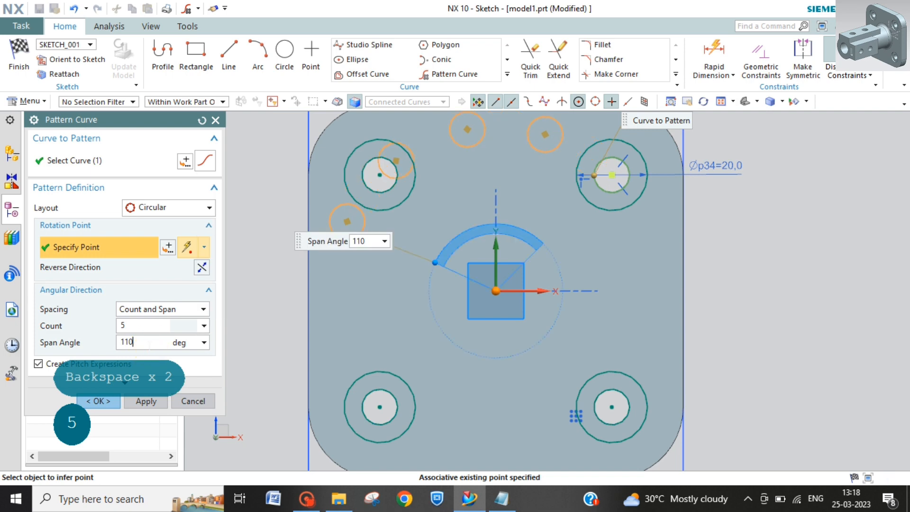
double_click(150, 342)
type("180")
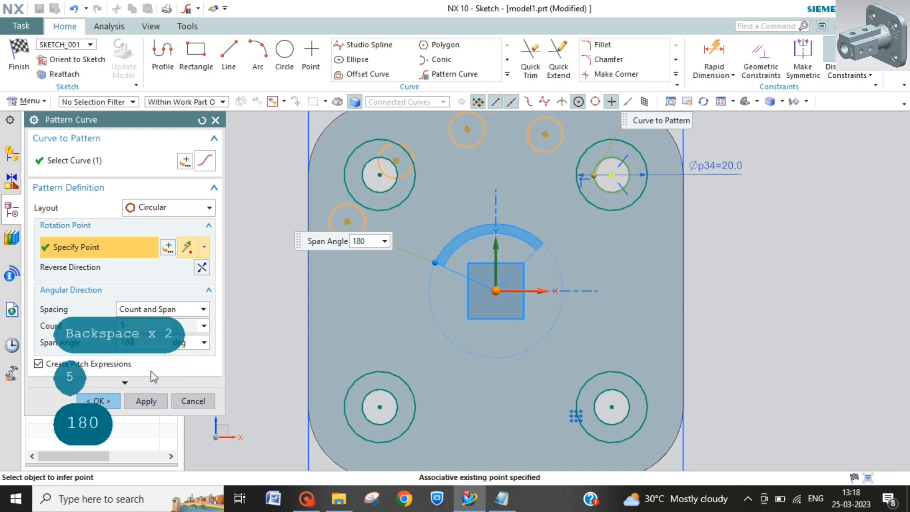
key("Return")
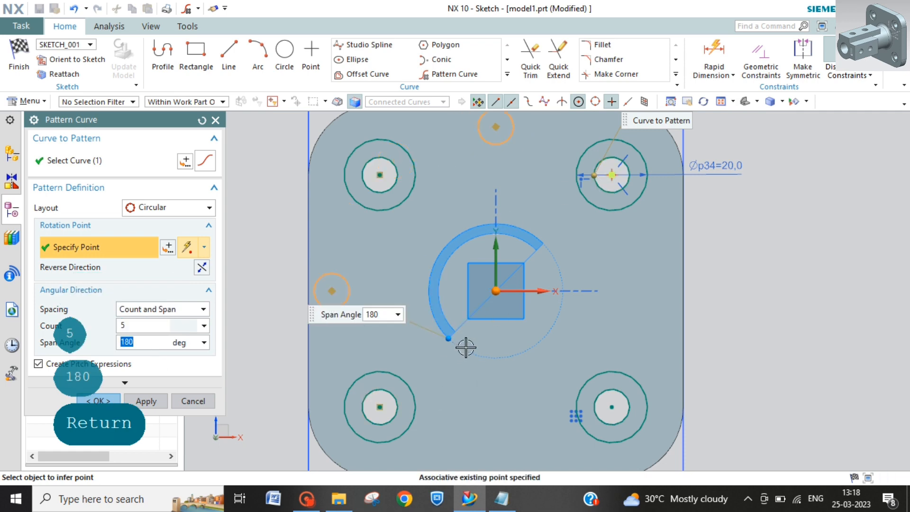
scroll(466, 347, "down", 1)
scroll(466, 347, "down", 1)
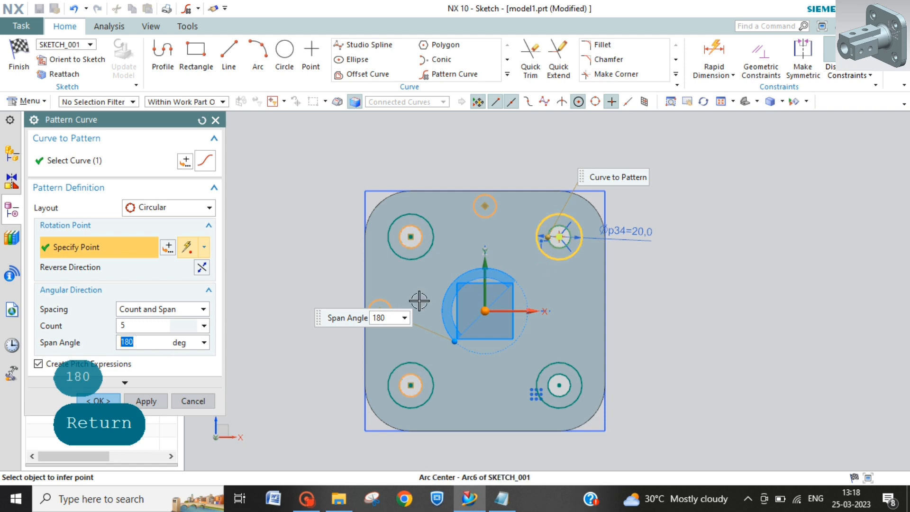
left_click(411, 384)
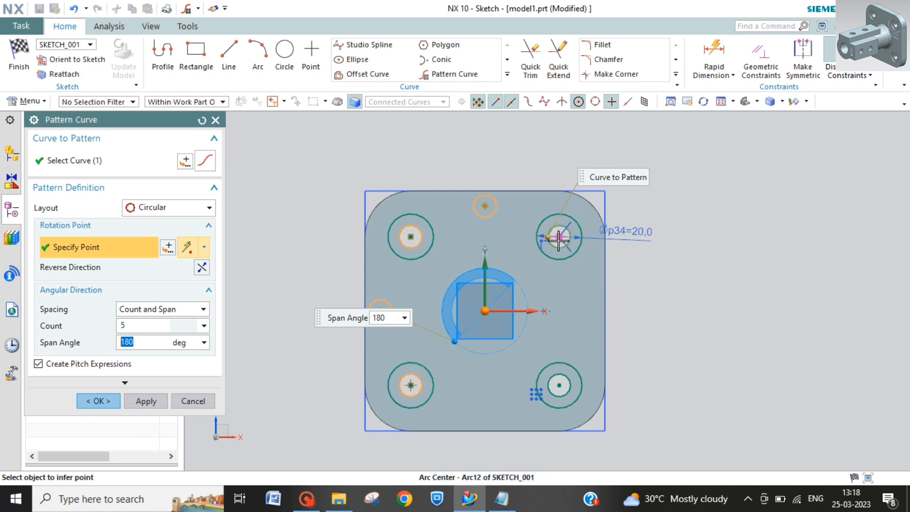
left_click(426, 233)
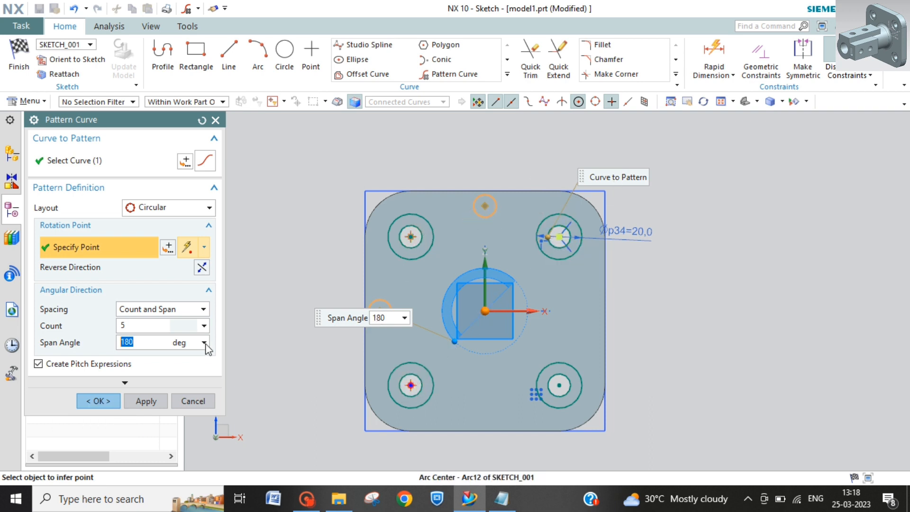
Step: Set the circular pattern's span angle to 360°
left_click(164, 339)
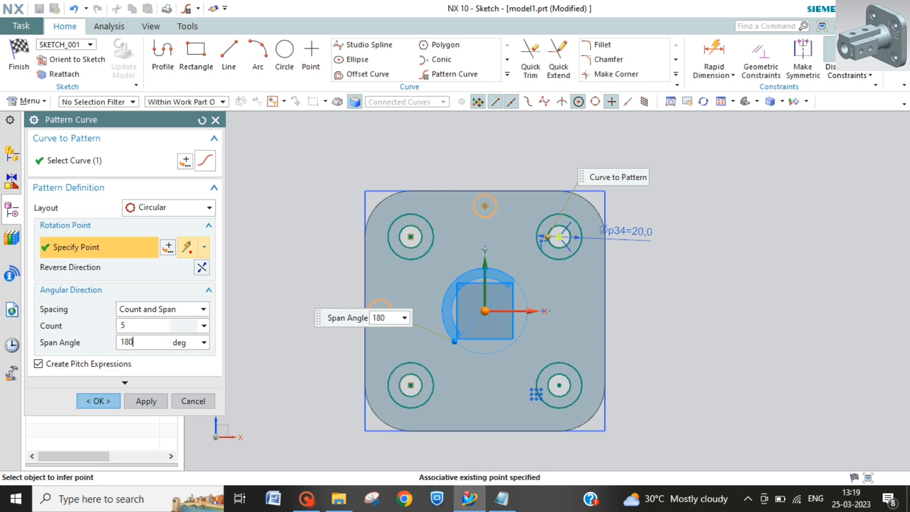
double_click(163, 338)
type("2")
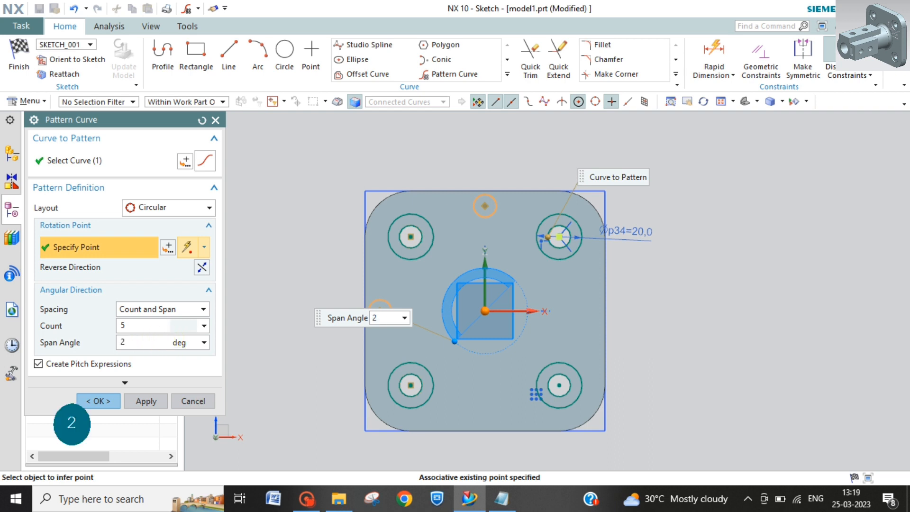
key("BackSpace")
type("360")
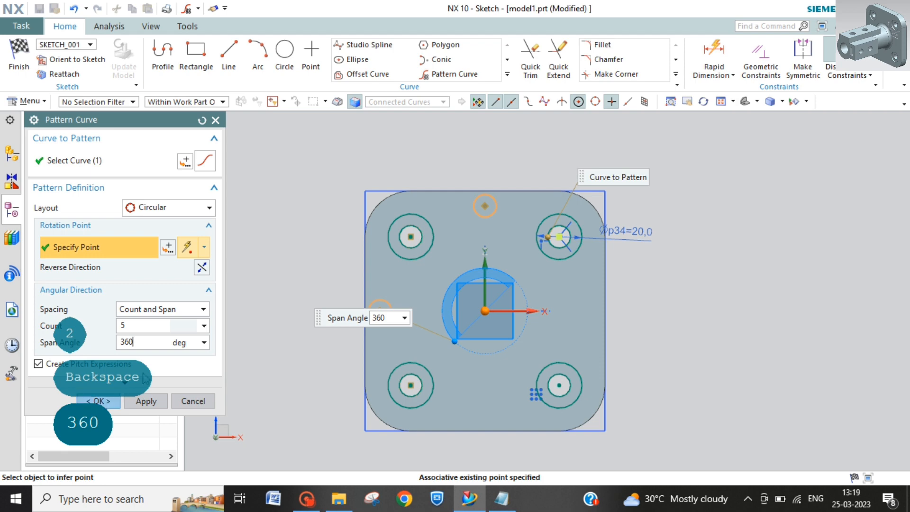
key("Return")
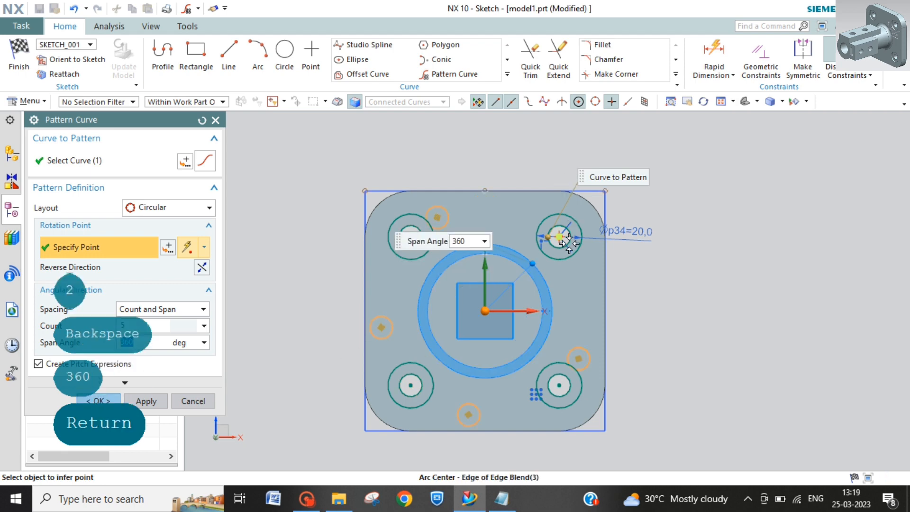
Step: Set the circular pattern's count to 4
left_click(585, 351)
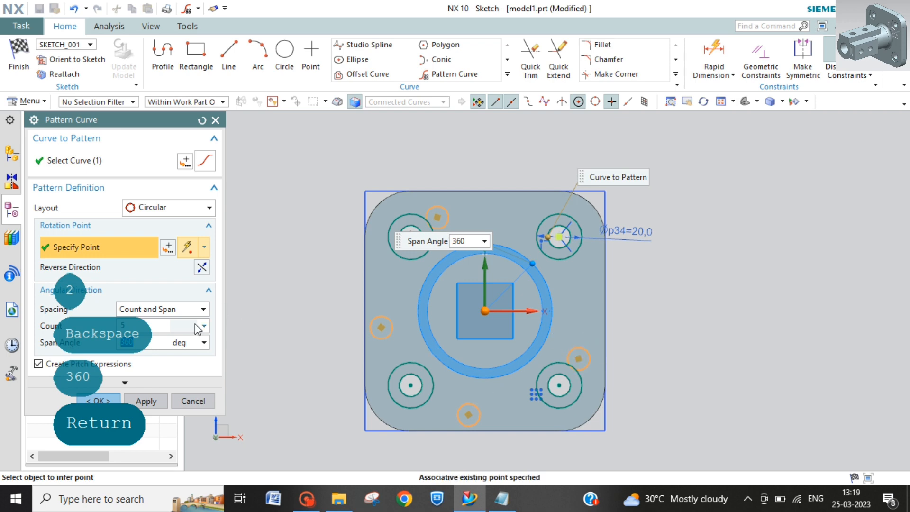
left_click(145, 326)
key("BackSpace")
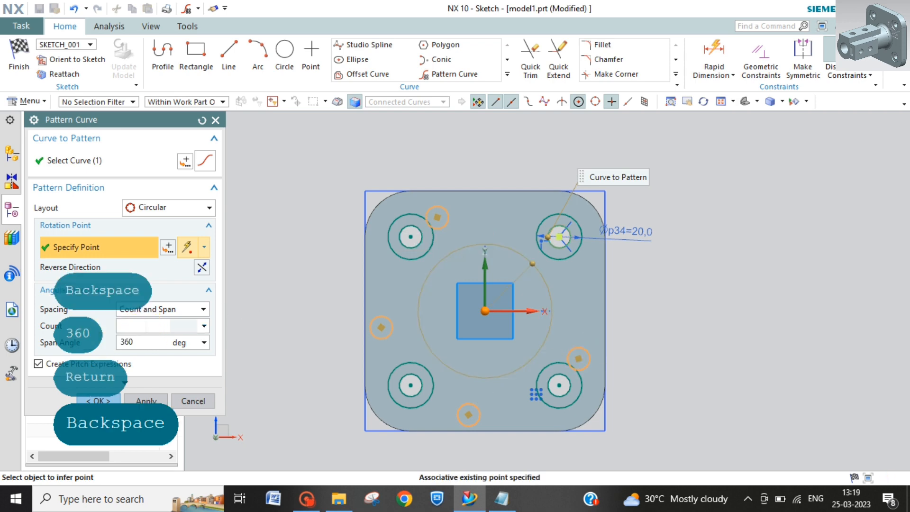
type("4")
key("Return")
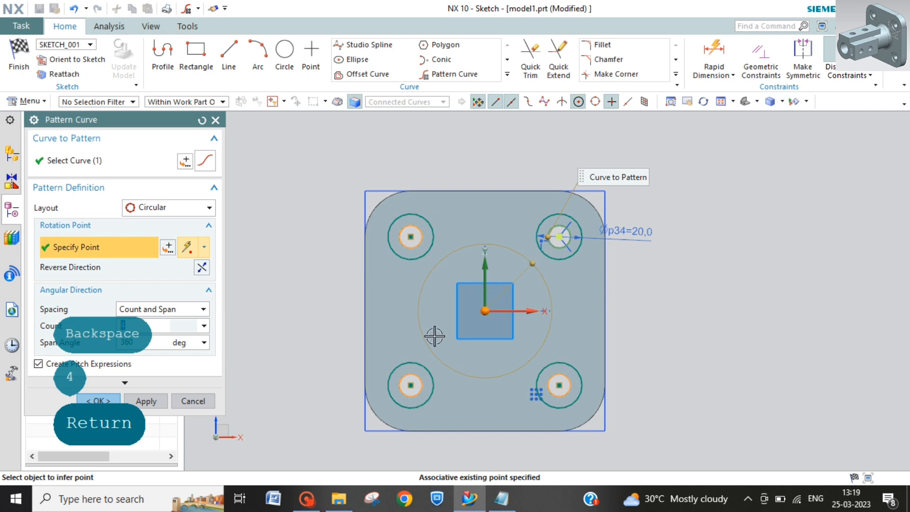
left_click(210, 209)
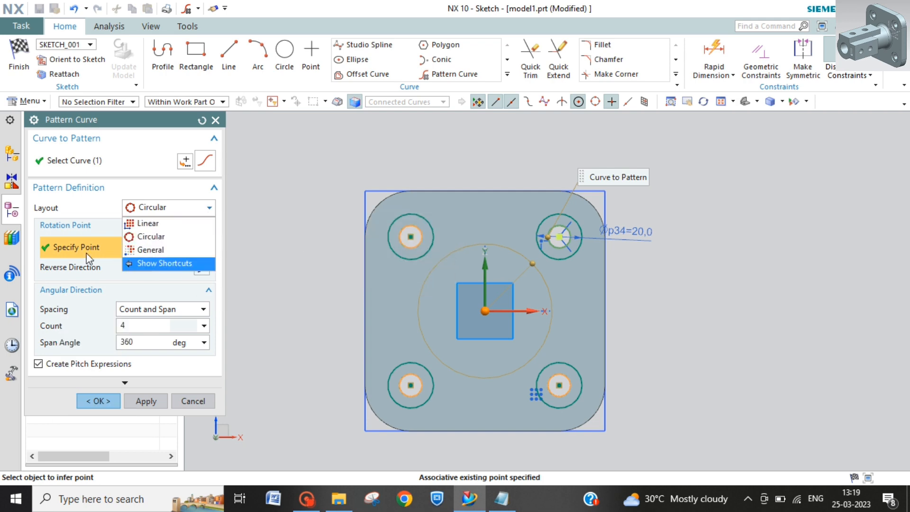
left_click(88, 212)
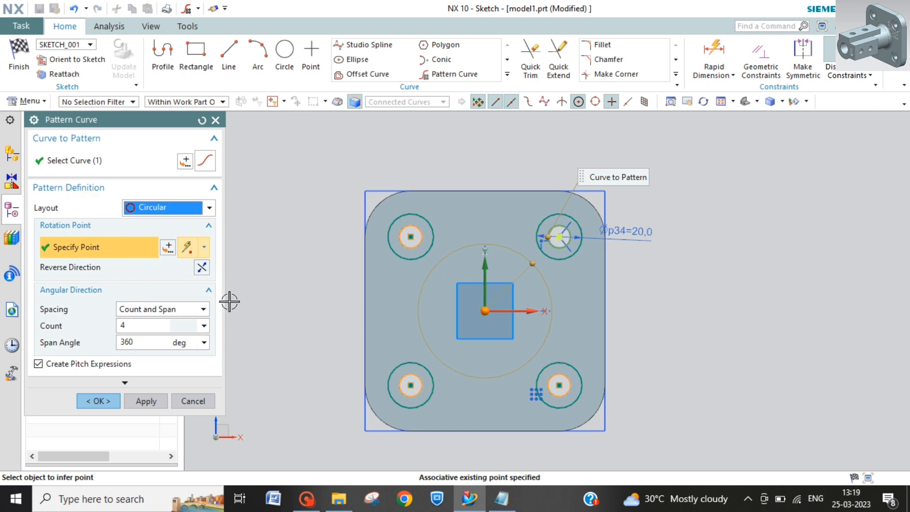
left_click(203, 344)
left_click(201, 345)
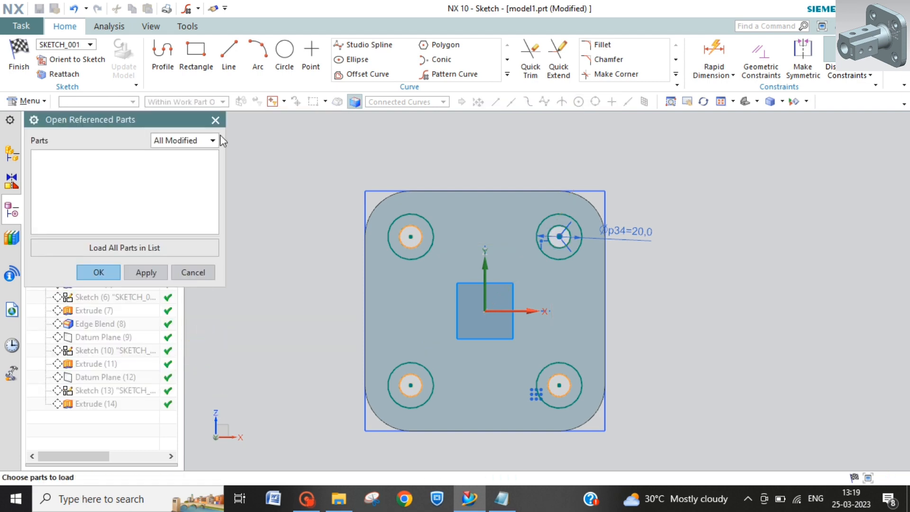
left_click(215, 120)
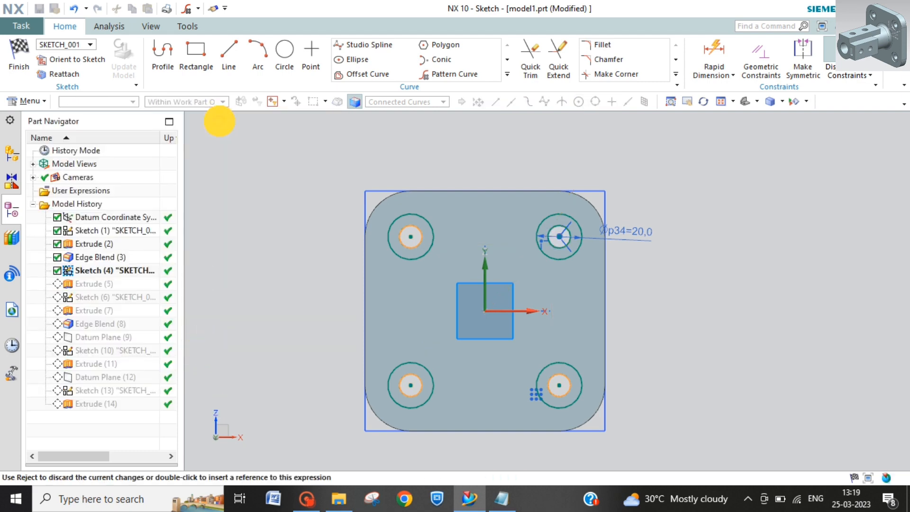
left_click(435, 121)
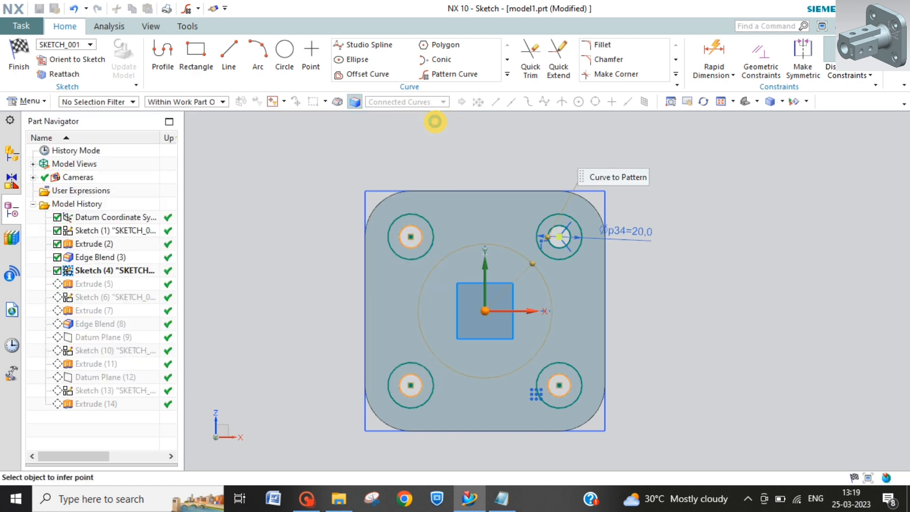
Step: Create the circular pattern of the inner hole circle with a count of 8 and finish the sketch
left_click(138, 345)
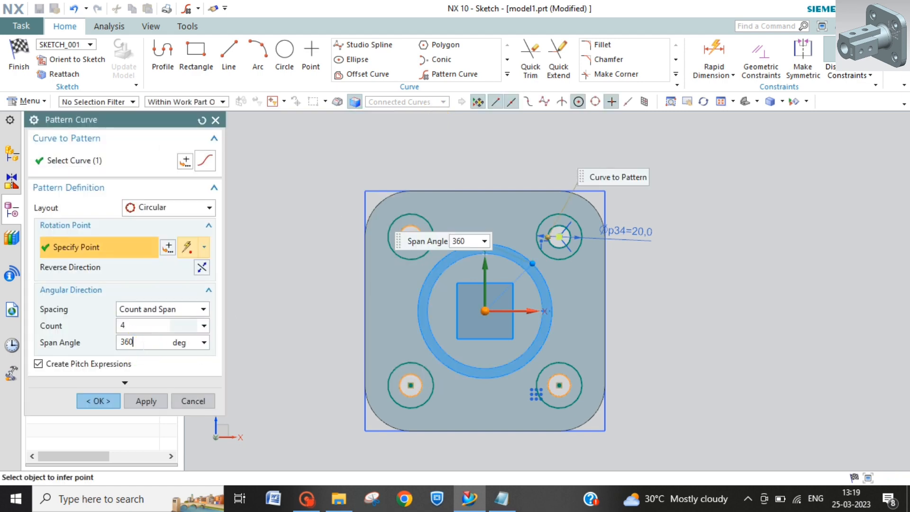
left_click(150, 325)
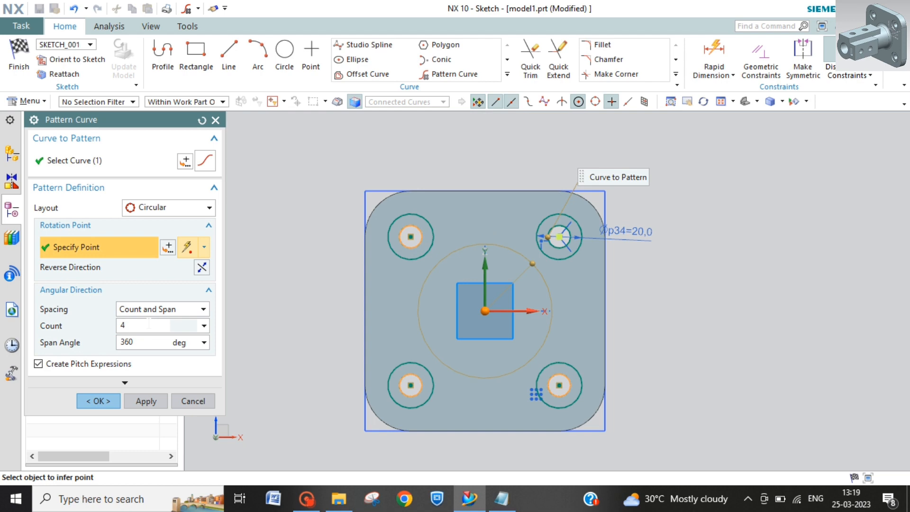
key("BackSpace")
type("8")
key("Return")
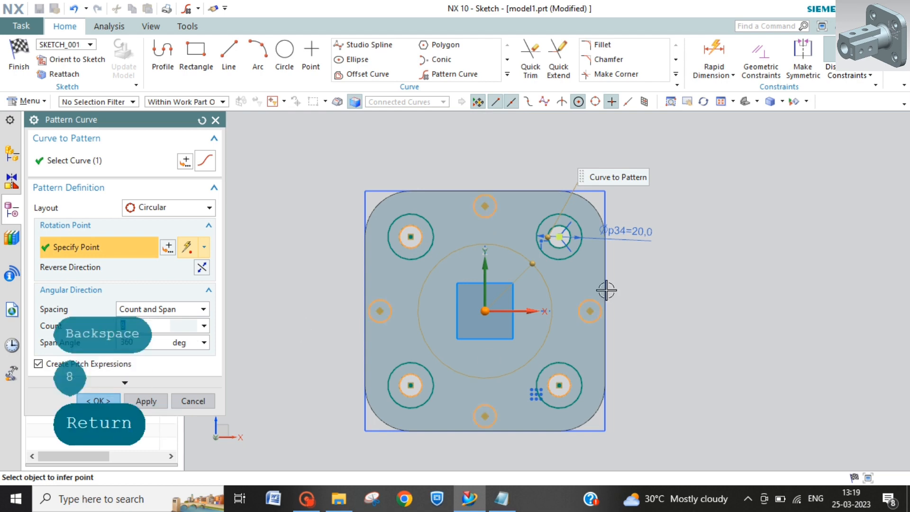
left_click(99, 401)
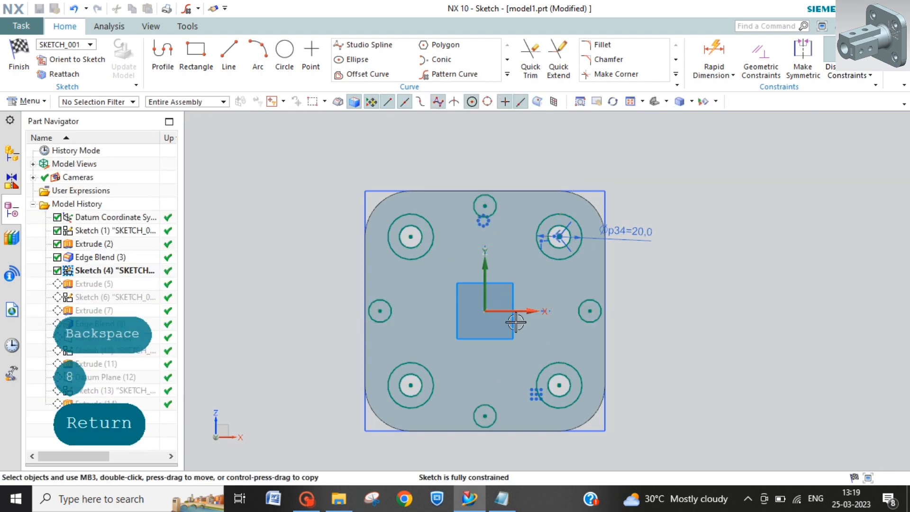
left_click(19, 56)
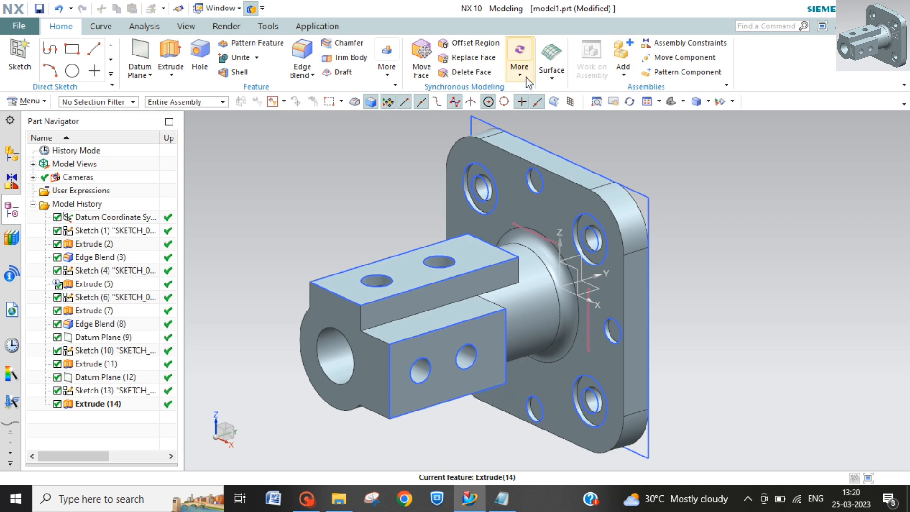
left_click(387, 68)
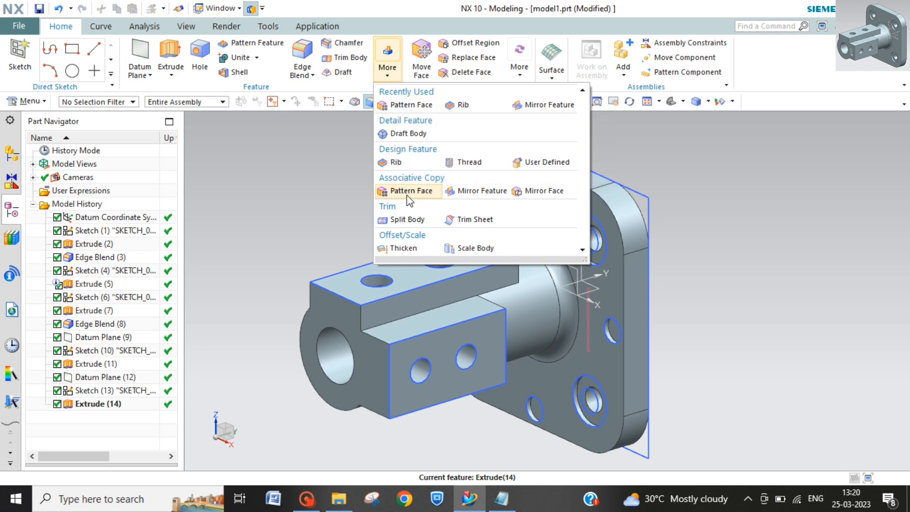
left_click(403, 247)
left_click(520, 77)
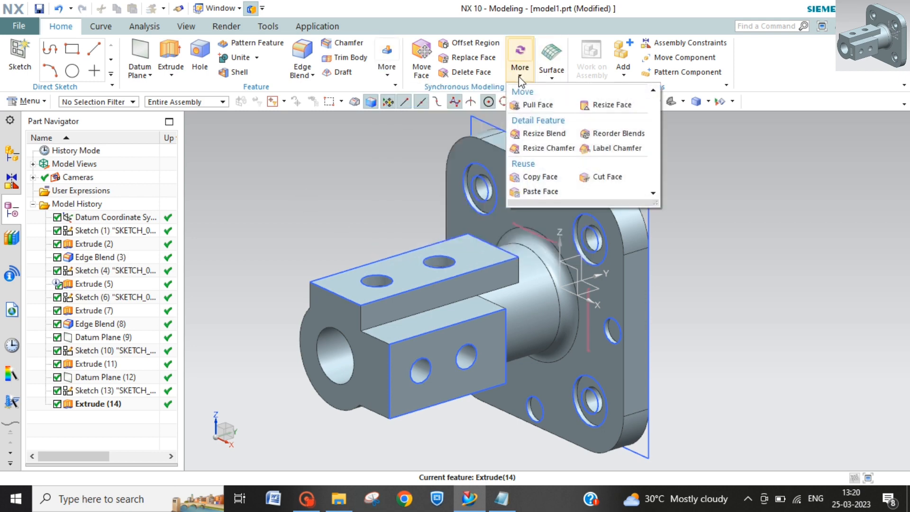
left_click(387, 66)
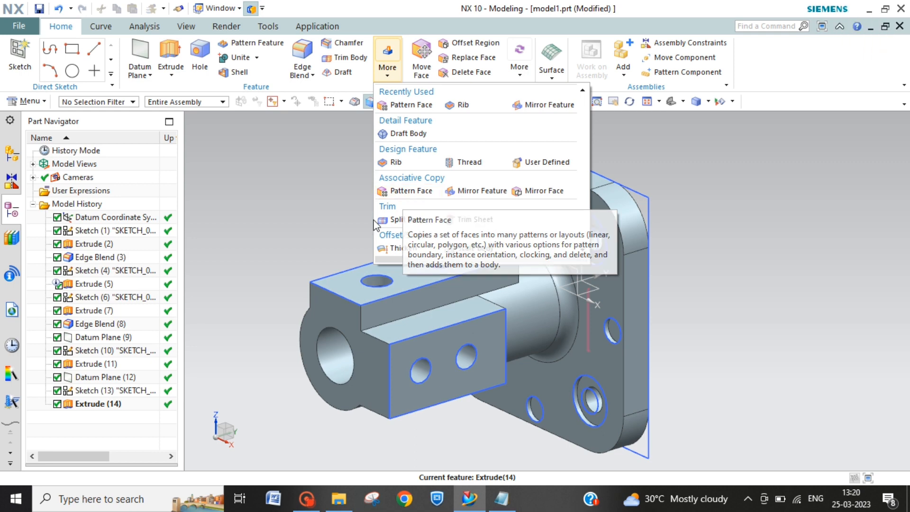
left_click(333, 232)
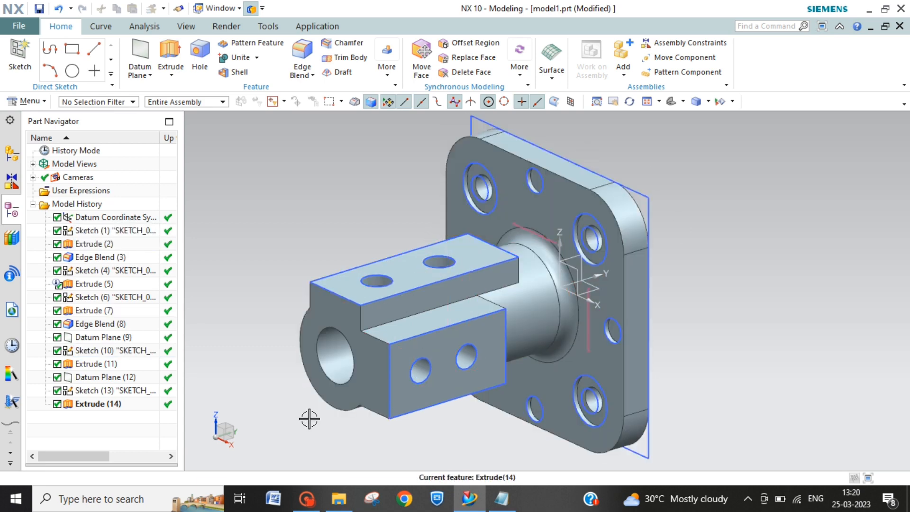
Step: Hide the first sketch, SKETCH_000, from the finished model
left_click(101, 230)
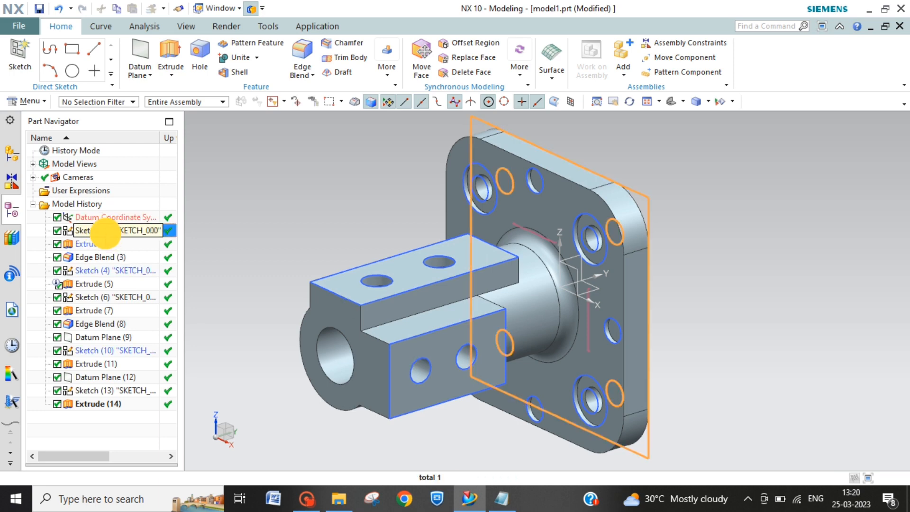
key("ctrl+b")
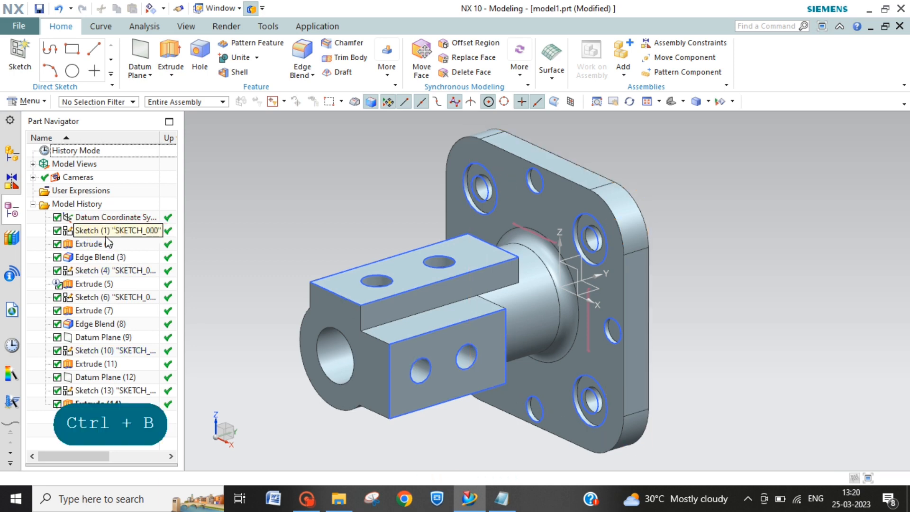